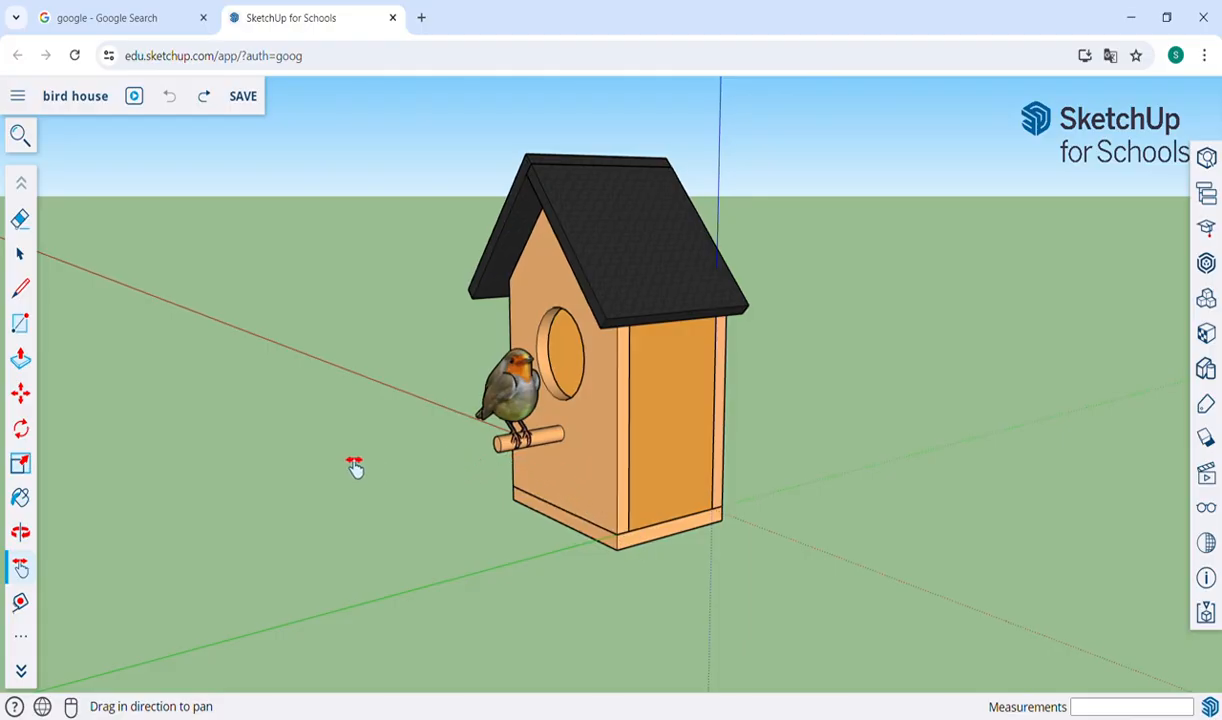
# Examine the finished bird house model from the front, both sides and the back, ending with empty ground beside it.
pyautogui.moveTo(355, 467); pyautogui.dragTo(433, 456)
pyautogui.press('o')
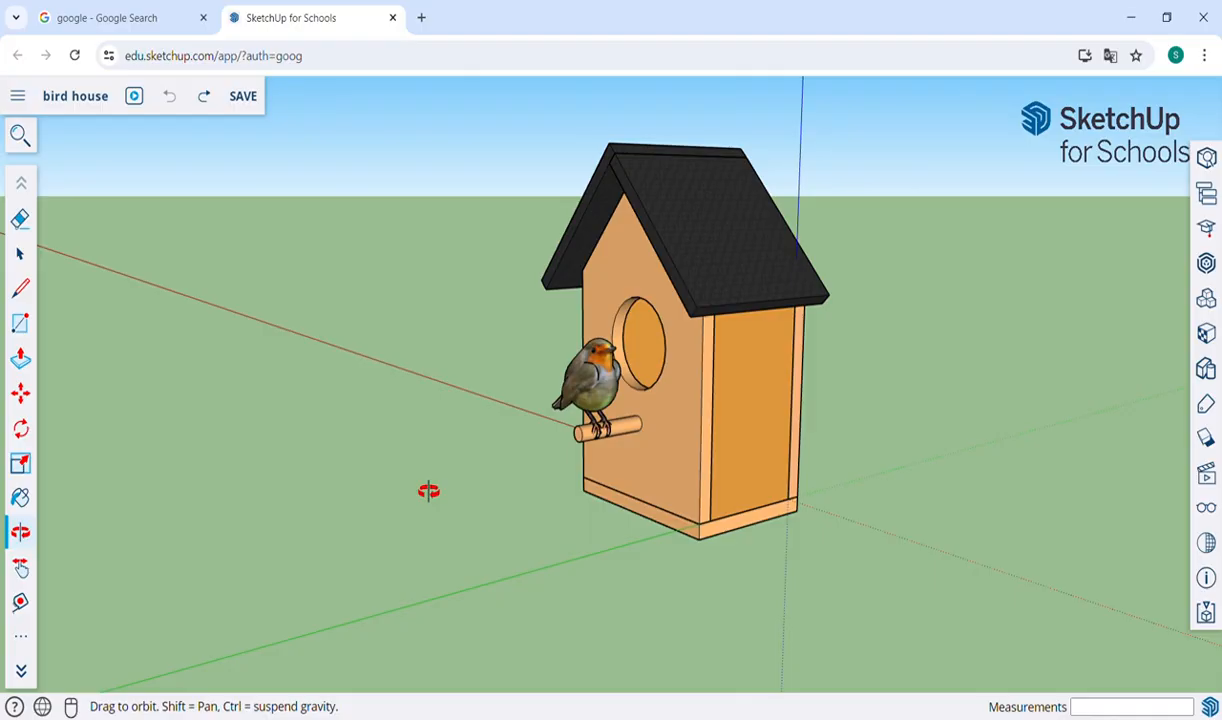
pyautogui.moveTo(297, 442); pyautogui.dragTo(577, 459)
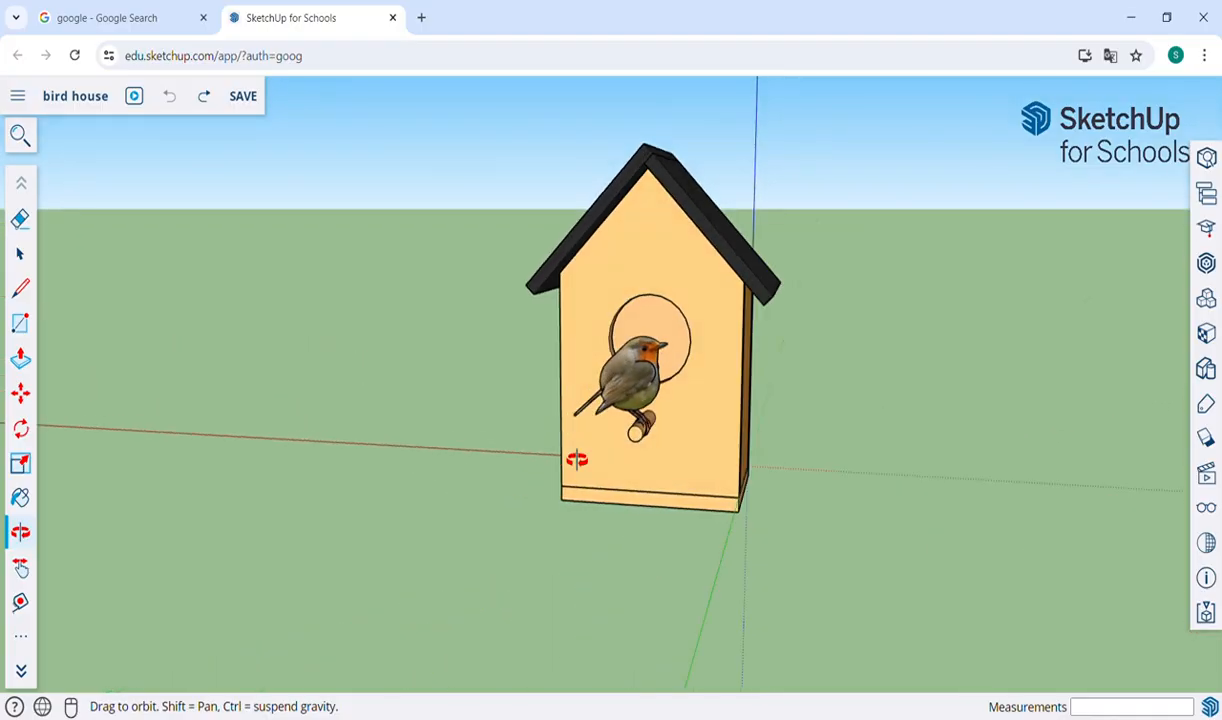
pyautogui.moveTo(491, 453); pyautogui.dragTo(726, 469)
pyautogui.press('h')
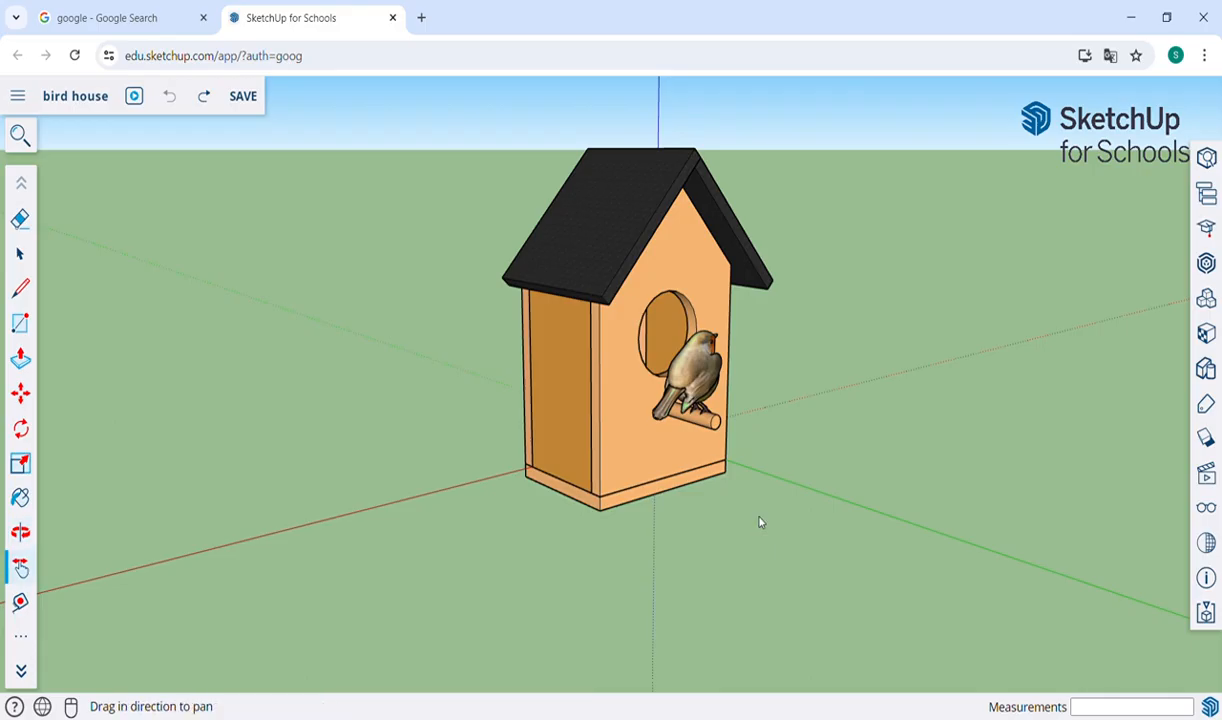
pyautogui.moveTo(745, 526)
pyautogui.mouseDown()
pyautogui.moveTo(630, 442)
pyautogui.moveTo(759, 514)
pyautogui.mouseUp()
pyautogui.press('o')
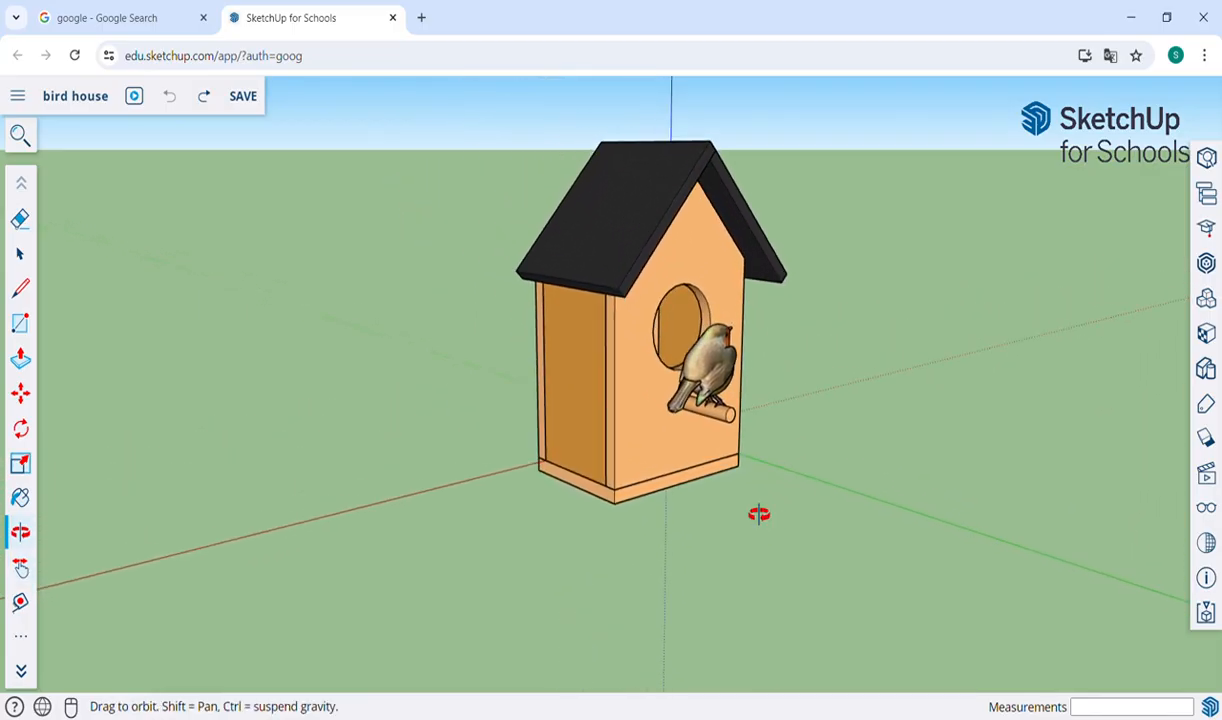
pyautogui.moveTo(516, 507); pyautogui.dragTo(818, 573)
pyautogui.press('h')
pyautogui.moveTo(832, 510); pyautogui.dragTo(292, 590)
pyautogui.press('o')
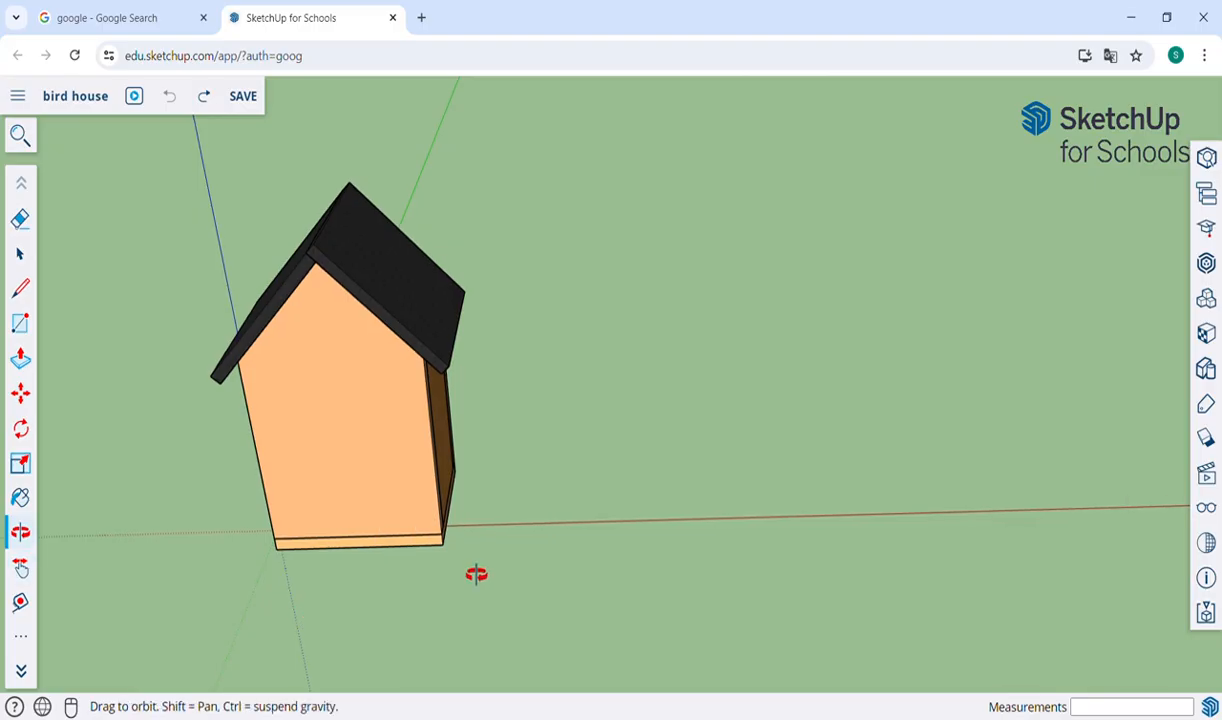
pyautogui.moveTo(831, 596); pyautogui.dragTo(813, 622)
pyautogui.press('h')
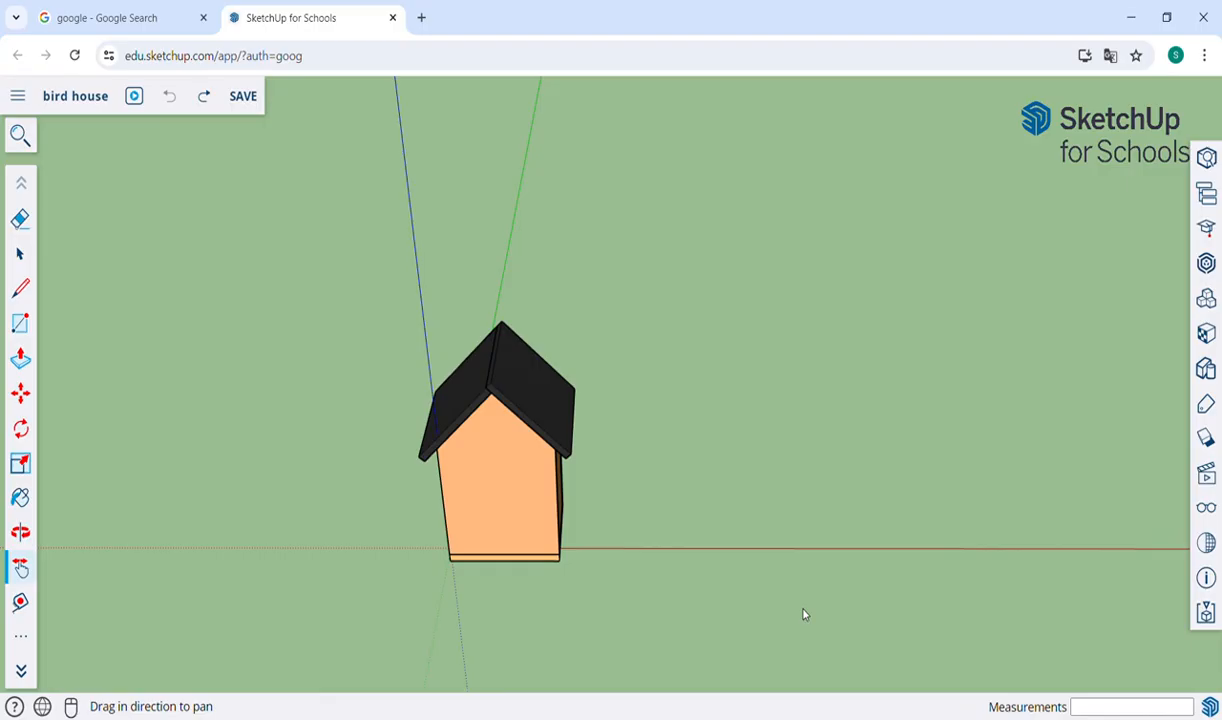
pyautogui.moveTo(790, 565); pyautogui.dragTo(562, 609)
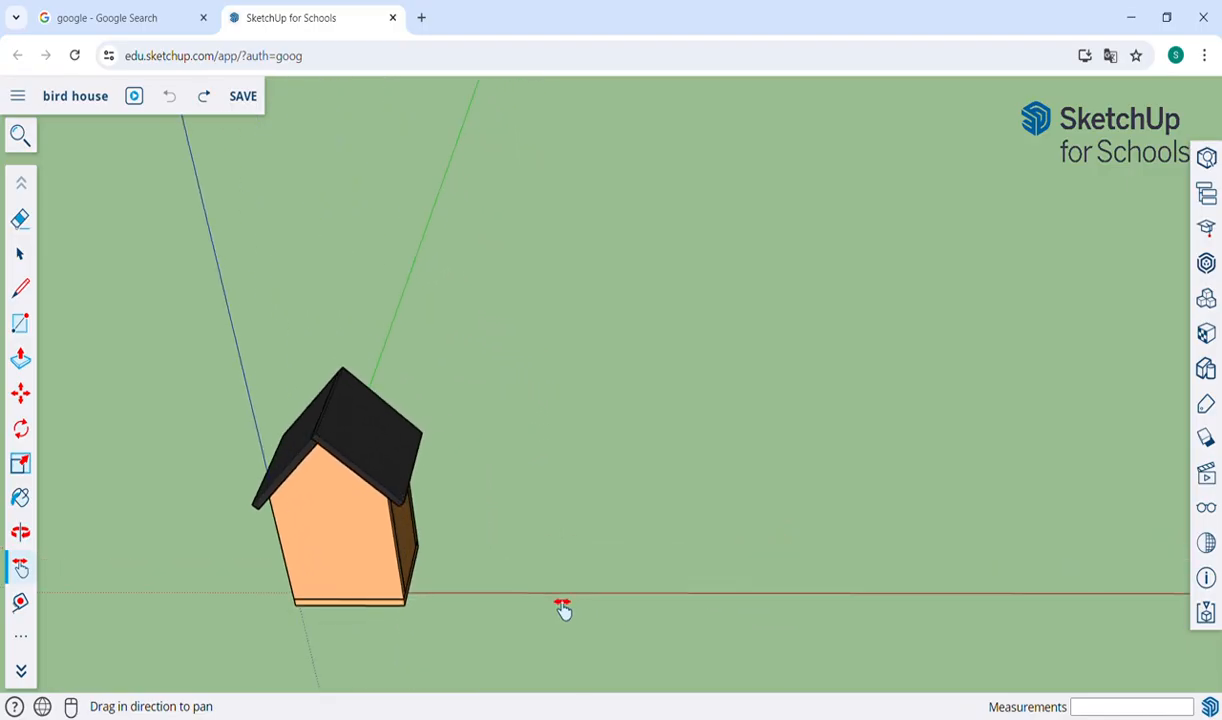
pyautogui.scroll(-2, 563, 609)
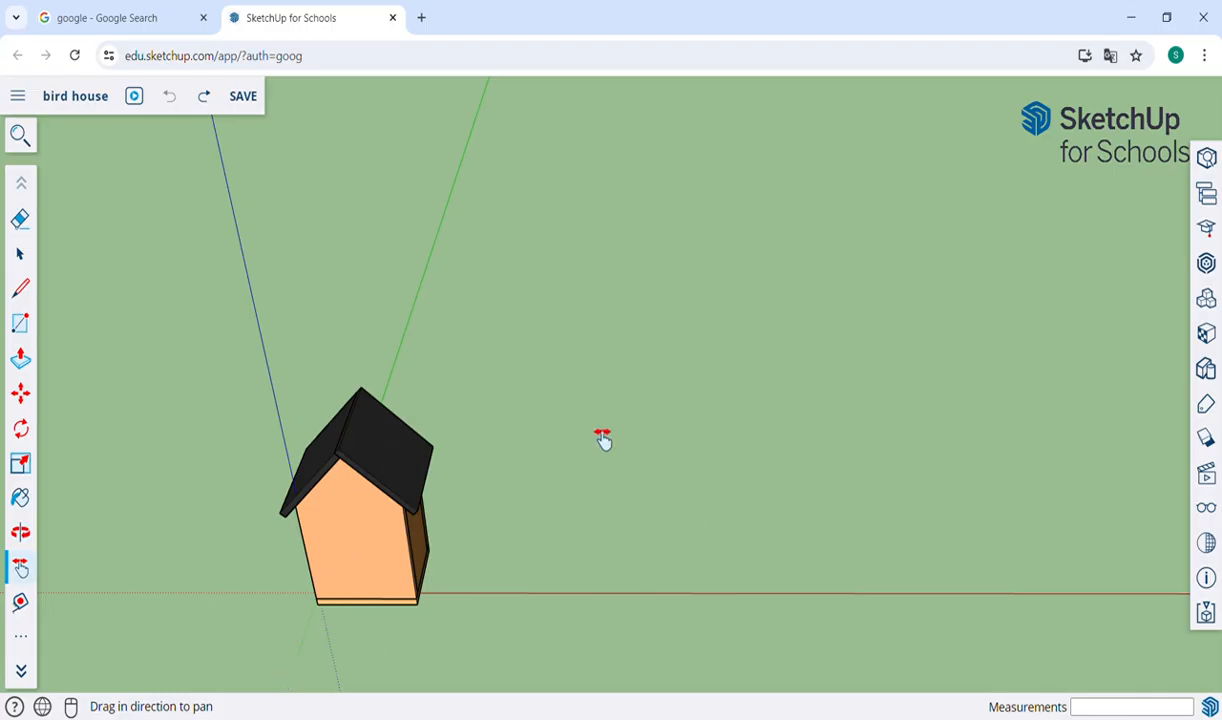
# Try a centre-based rectangle of about 1.10 × 1.78 m and a corner-based one of about 0.98 × 1.69 m beside the bird house, and undo both.
pyautogui.press('r')
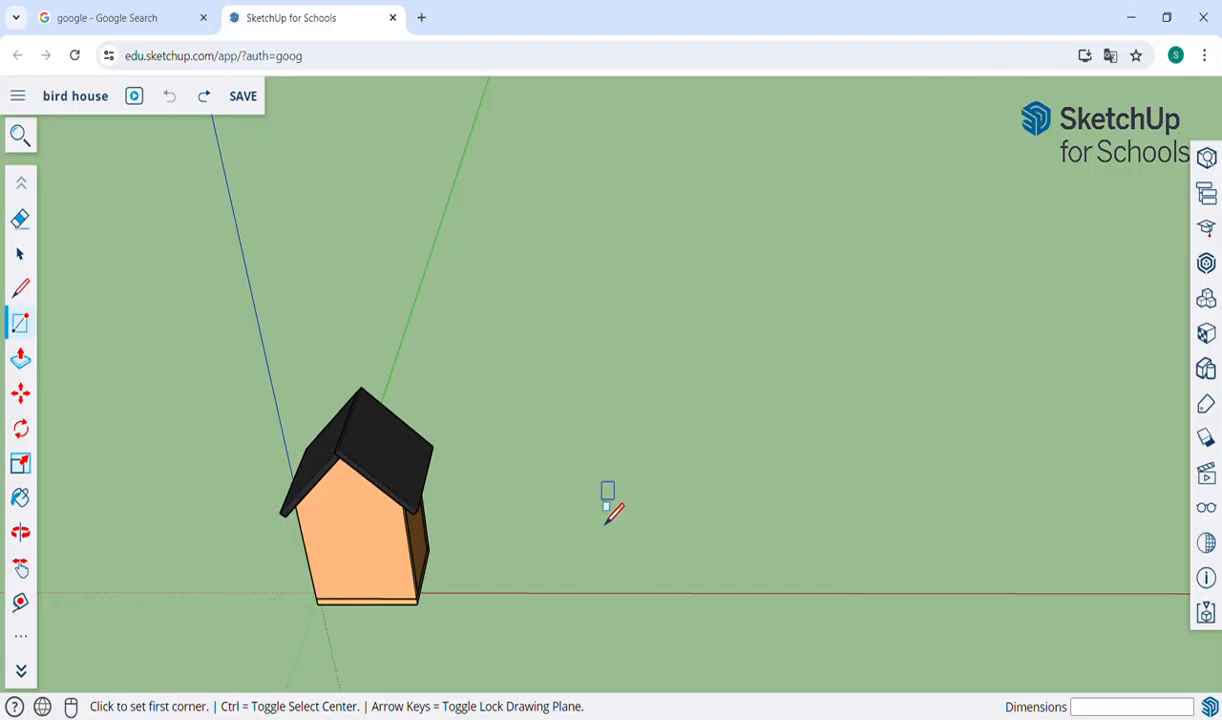
pyautogui.press('ctrl')
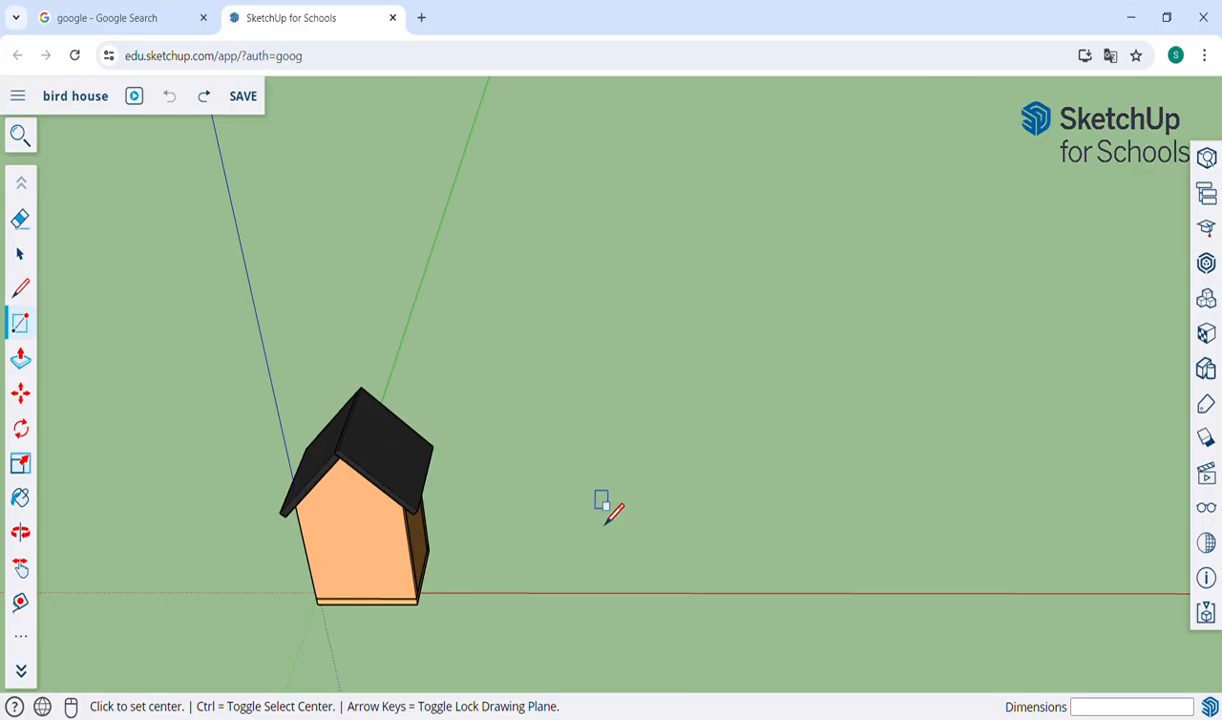
pyautogui.press('ctrl')
pyautogui.press('ctrl')
pyautogui.click(586, 461)
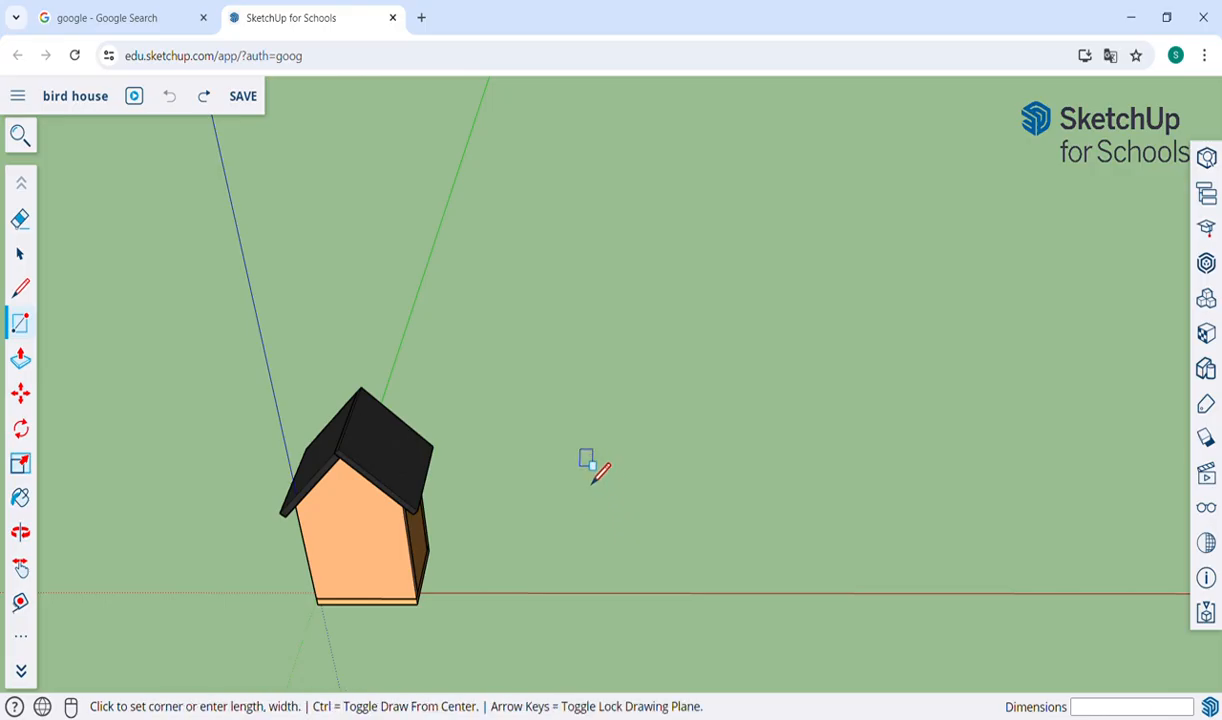
pyautogui.click(646, 524)
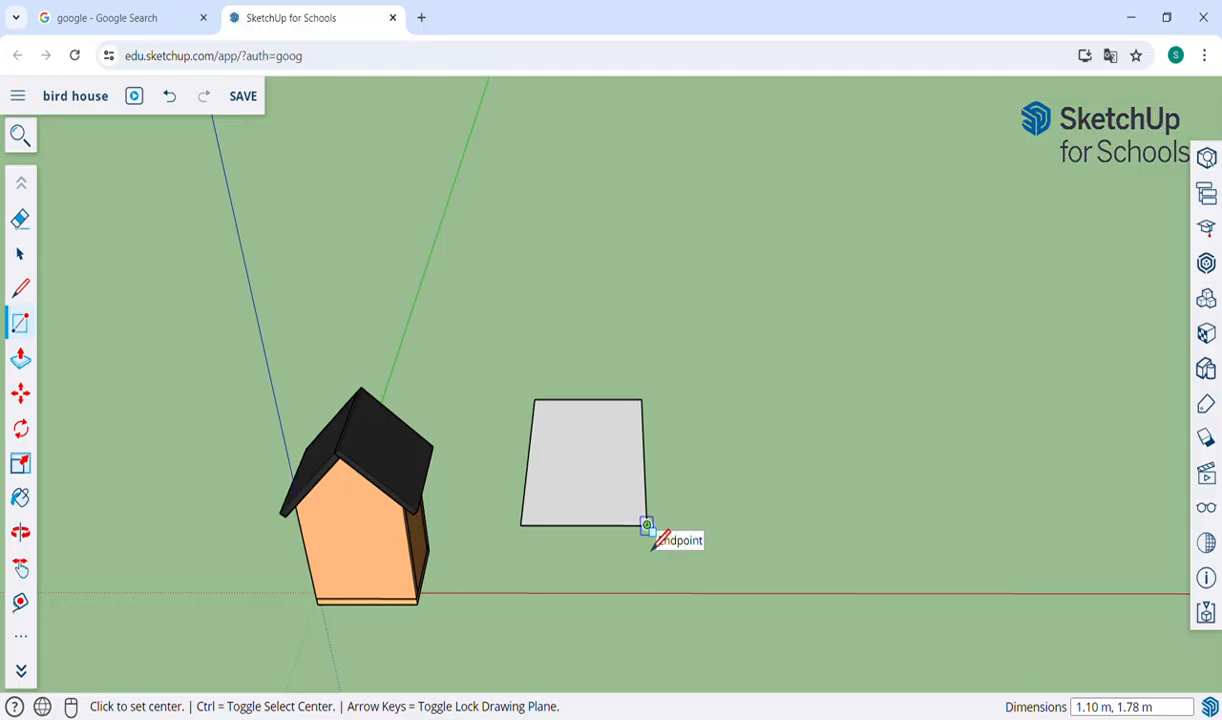
pyautogui.press('ctrl')
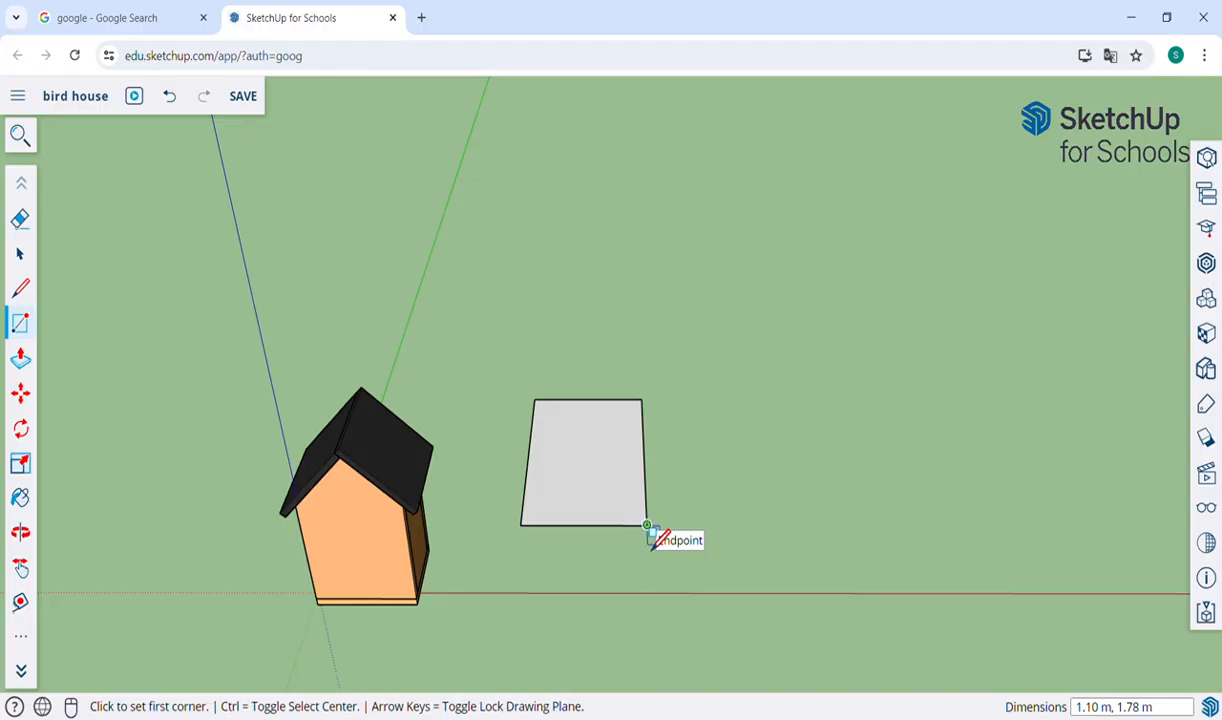
pyautogui.click(713, 428)
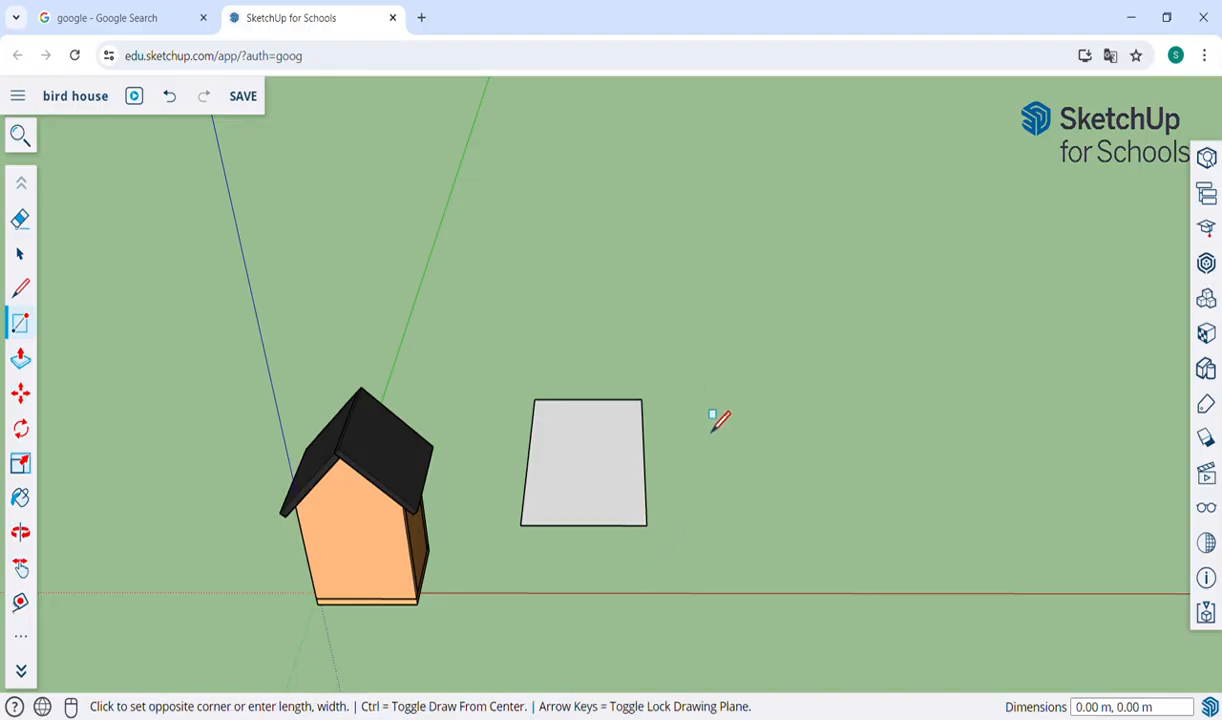
pyautogui.click(838, 545)
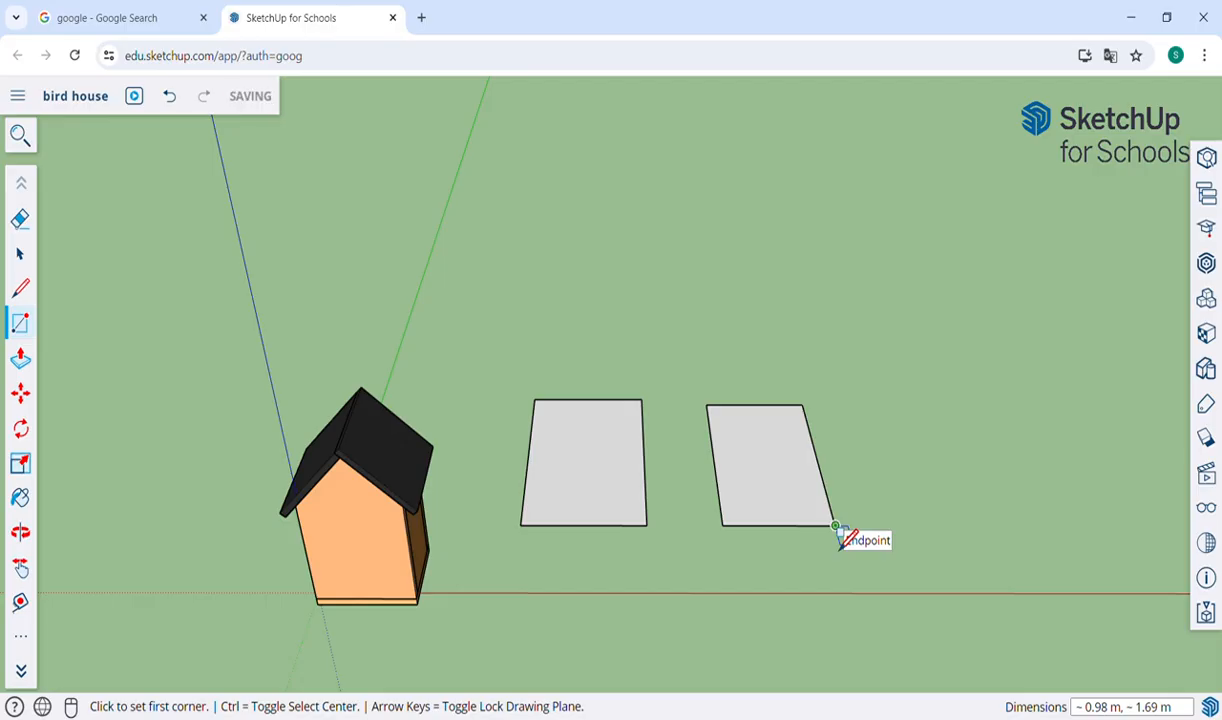
pyautogui.hotkey('ctrl', 'z')
pyautogui.hotkey('ctrl', 'z')
# Try a centre-based rectangle of about 1.54 × 2.34 m on the ground beside the bird house, and undo it.
pyautogui.click(601, 388)
pyautogui.click(680, 458)
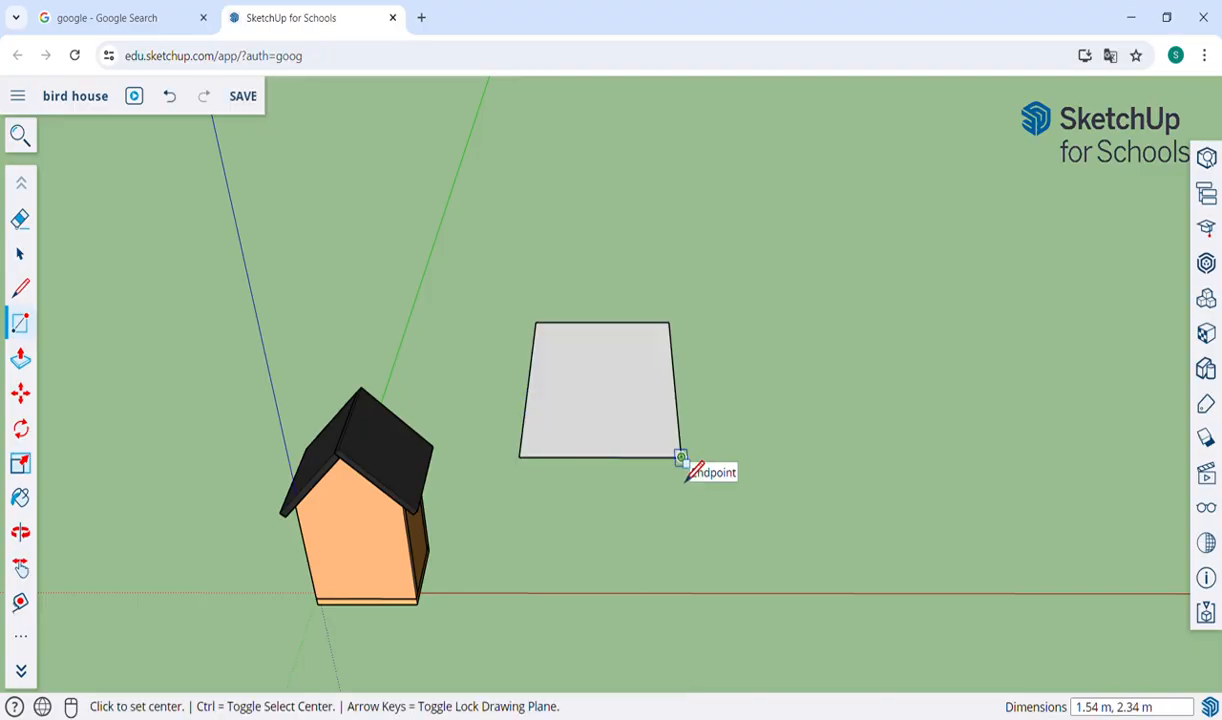
pyautogui.hotkey('ctrl', 'z')
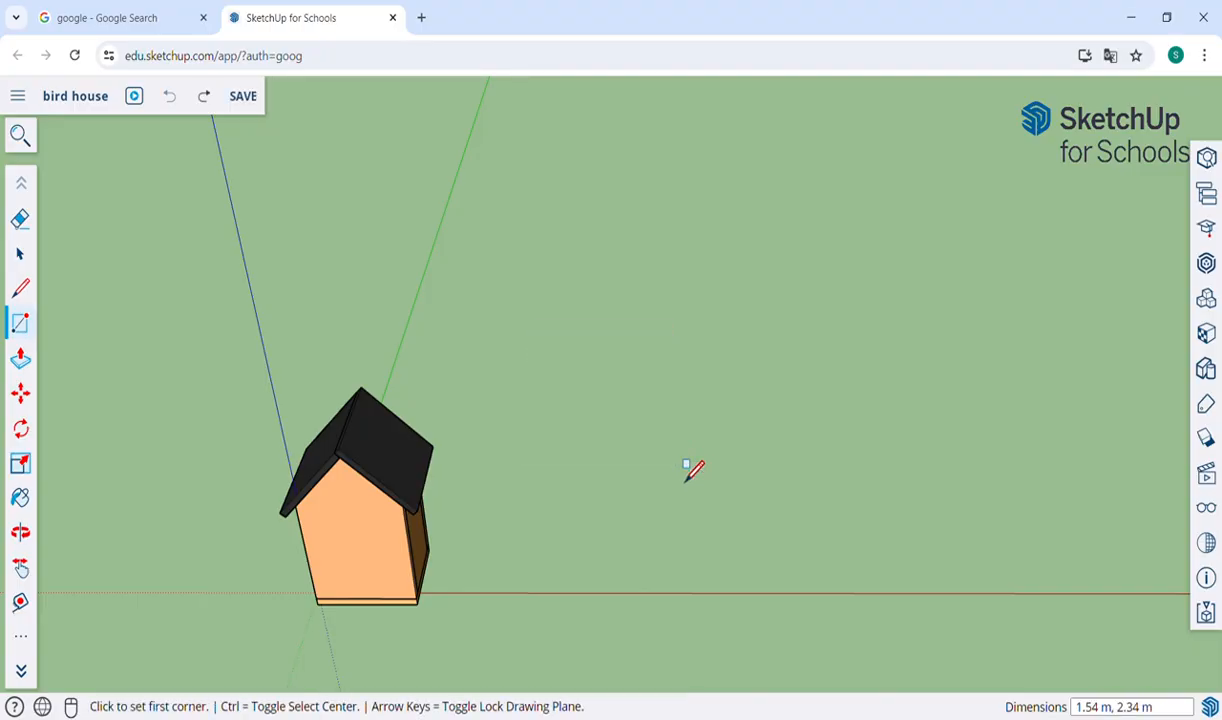
# Try three corner-to-corner rectangles in a row beside the bird house, the last about 0.52 × 1.00 m, and undo all three.
pyautogui.click(633, 426)
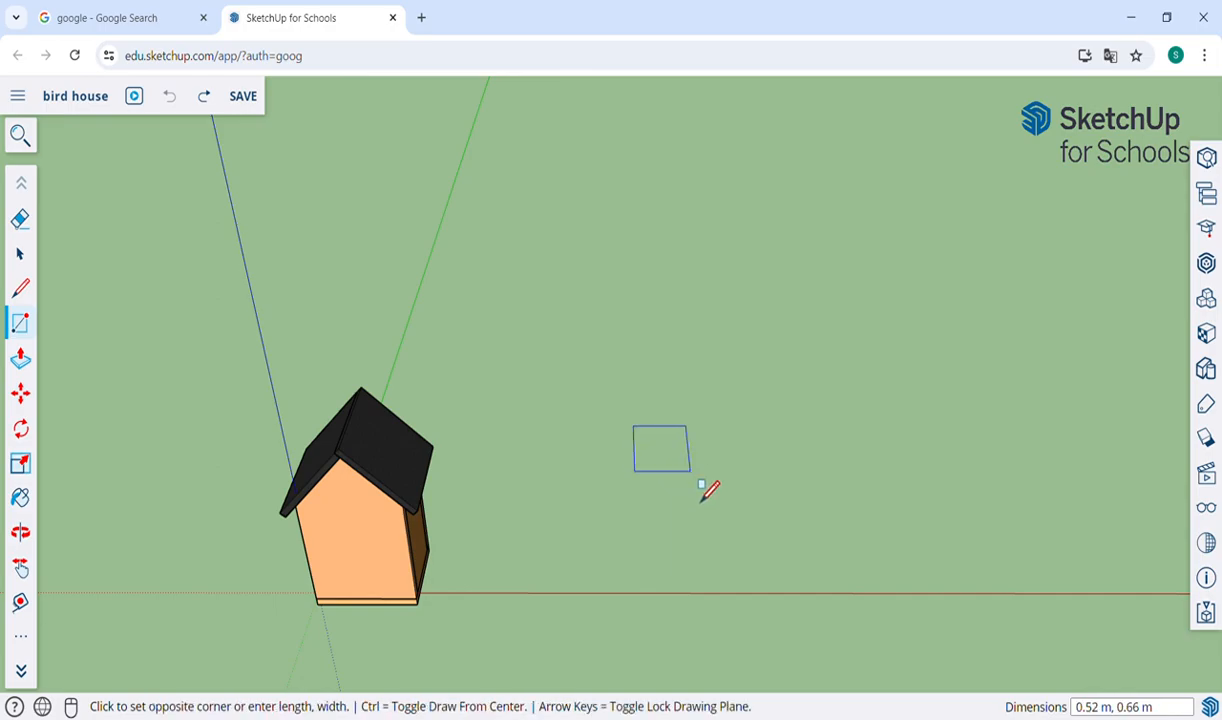
pyautogui.click(735, 520)
pyautogui.click(771, 411)
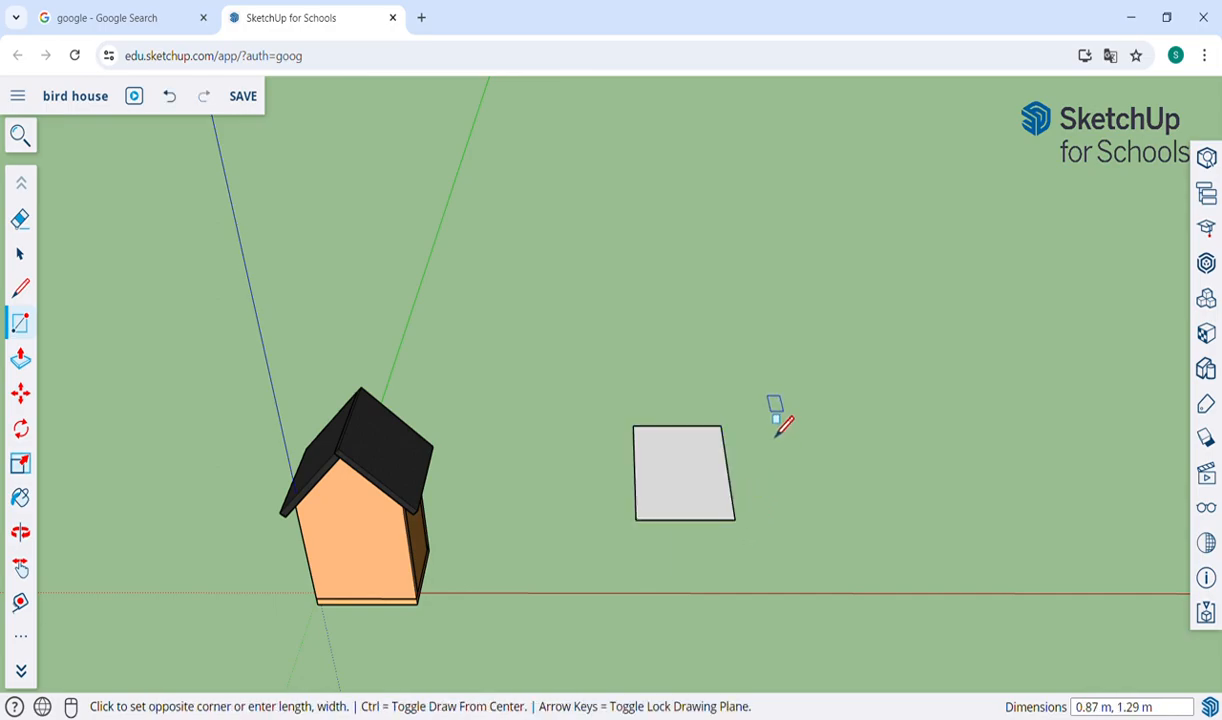
pyautogui.click(837, 496)
pyautogui.click(835, 411)
pyautogui.click(911, 479)
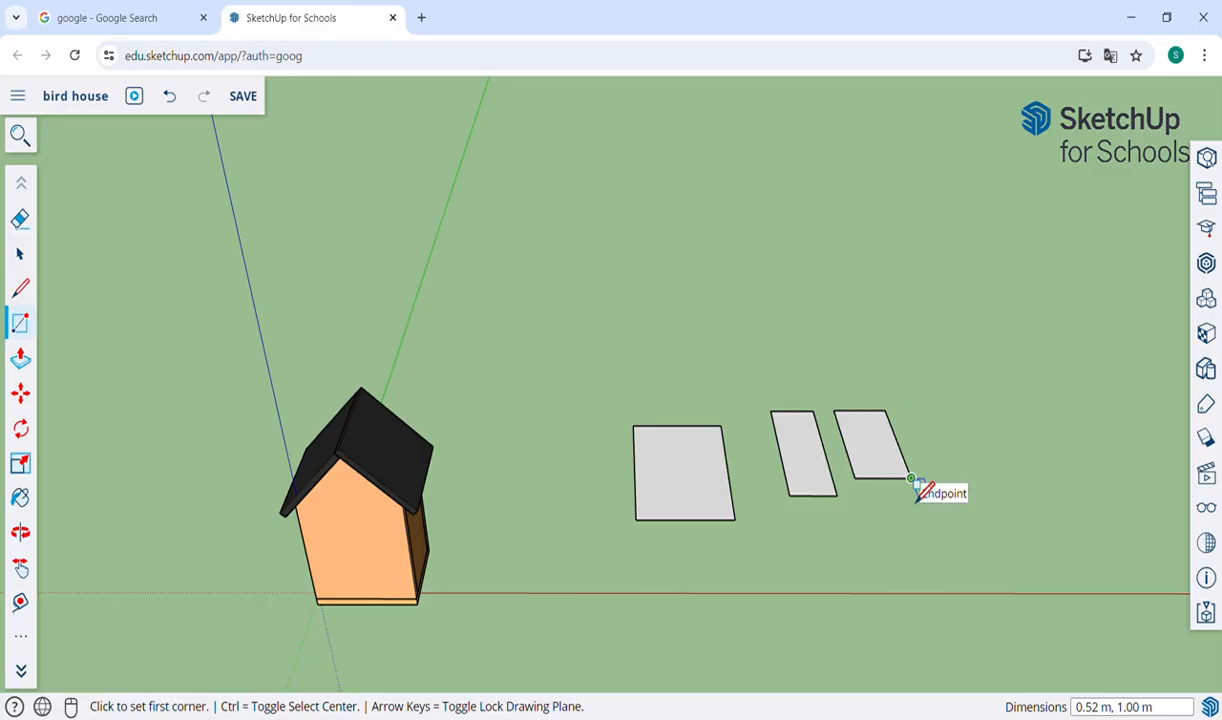
pyautogui.hotkey('ctrl', 'z')
pyautogui.hotkey('ctrl', 'z')
pyautogui.hotkey('ctrl', 'z')
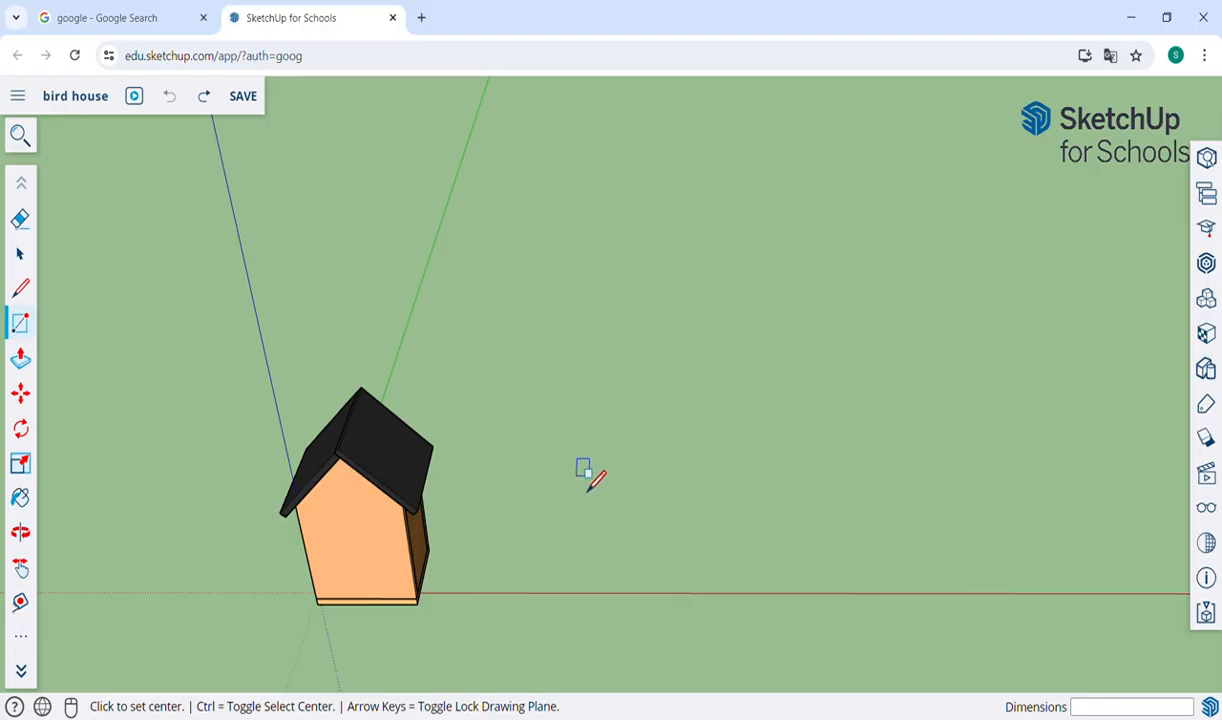
# Try a corner-to-corner rectangle of about 1.35 × 1.24 m on the ground beside the bird house, and undo it.
pyautogui.press('ctrl')
pyautogui.press('ctrl')
pyautogui.press('ctrl')
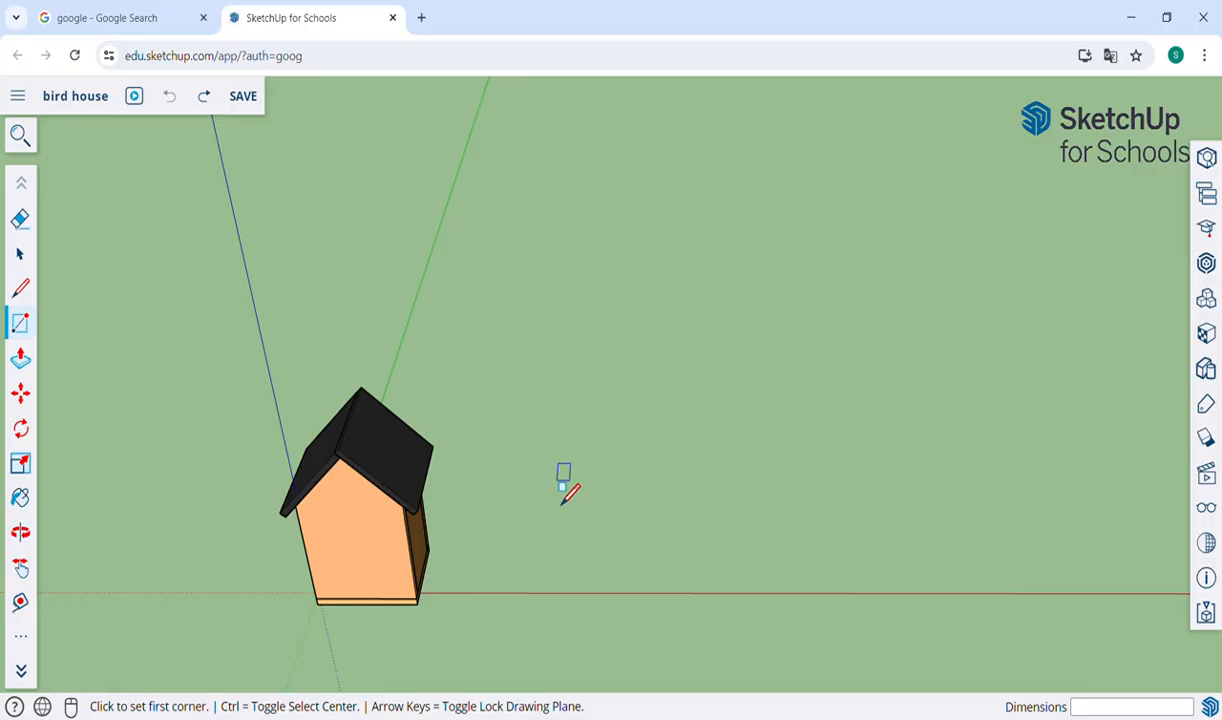
pyautogui.click(549, 435)
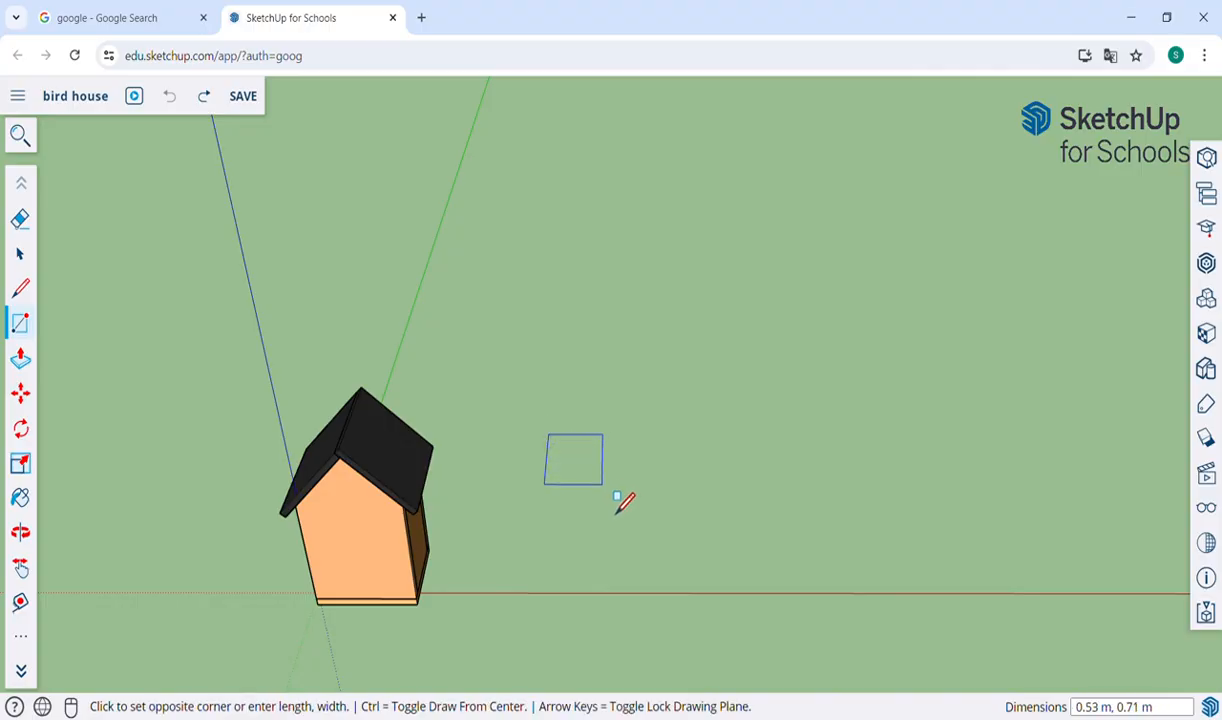
pyautogui.click(700, 540)
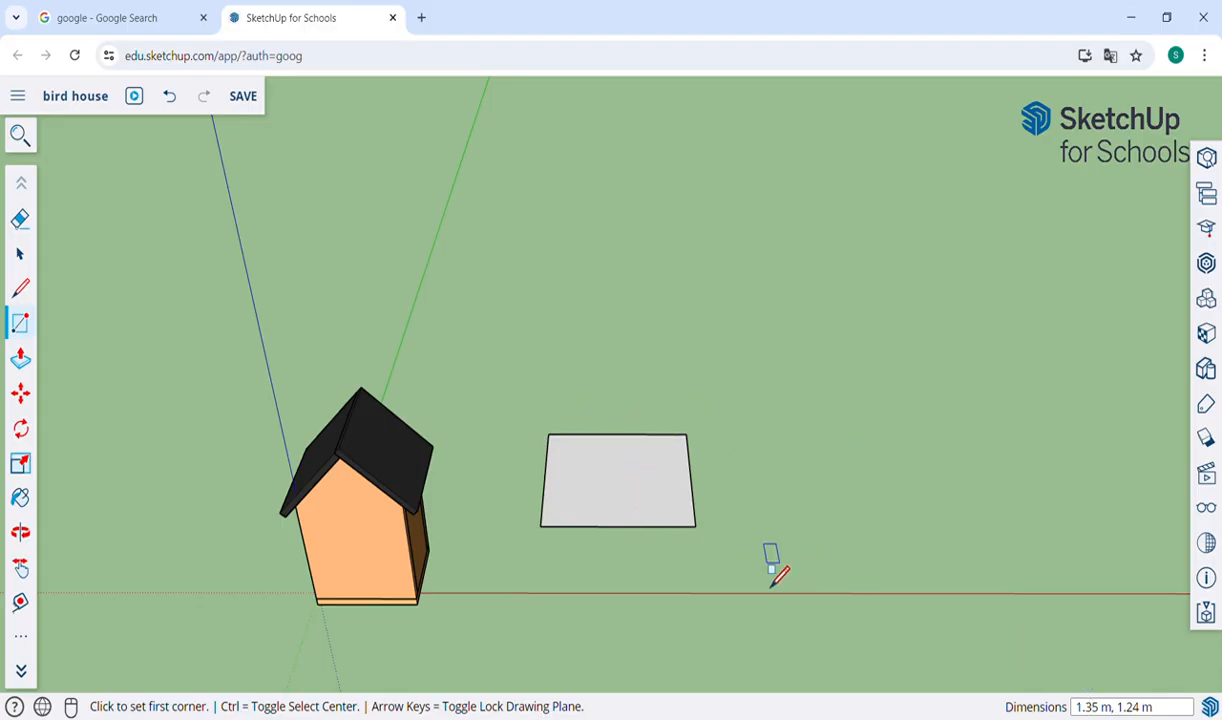
pyautogui.hotkey('ctrl', 'z')
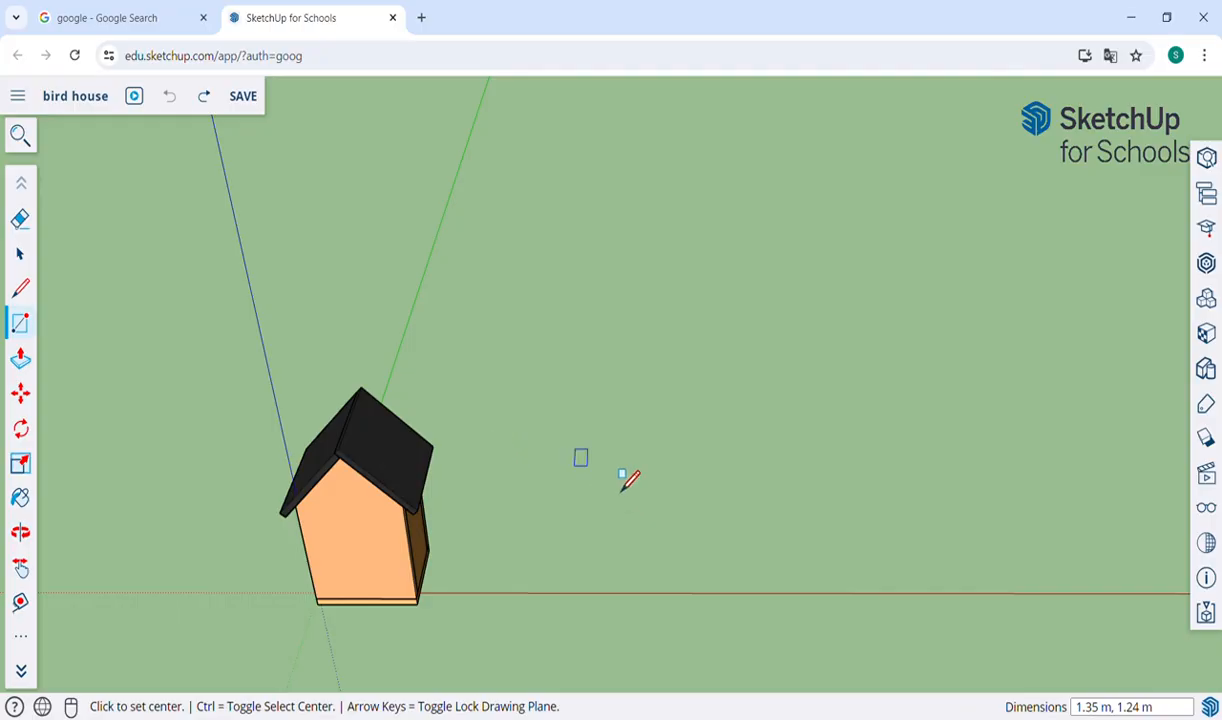
# Draw a corner-to-corner rectangle on the ground beside the bird house with exact dimensions of 2 × 1 m.
pyautogui.press('ctrl')
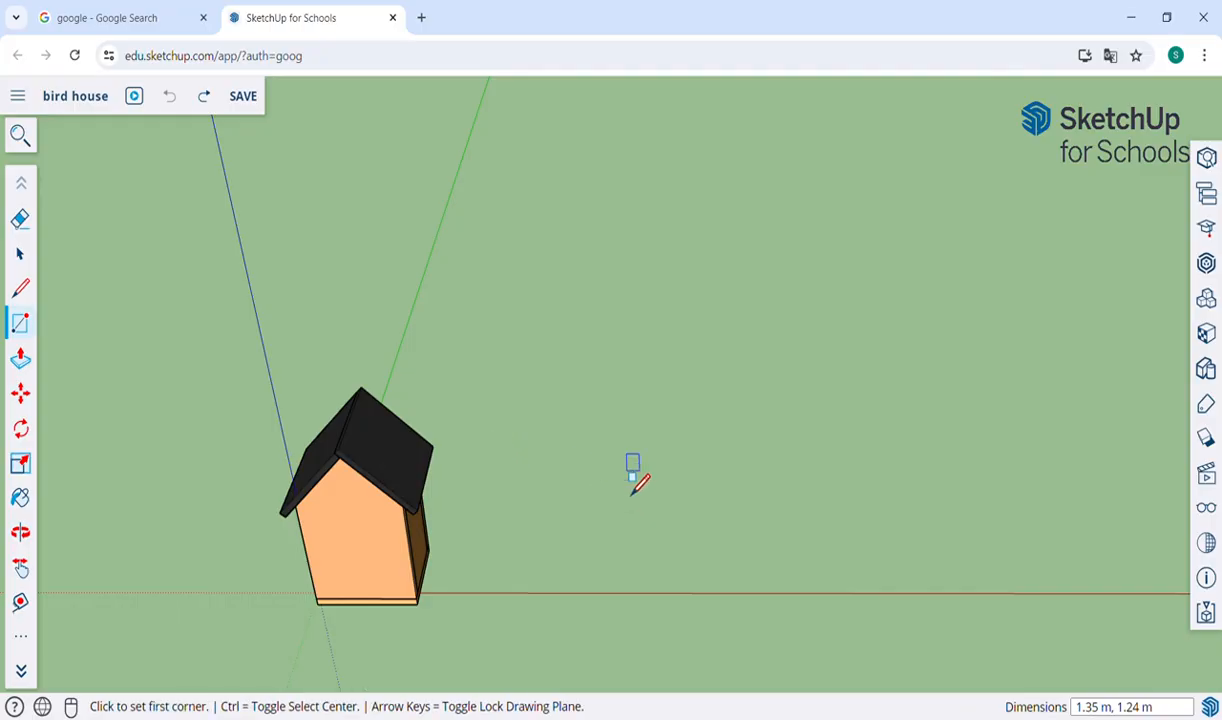
pyautogui.click(561, 447)
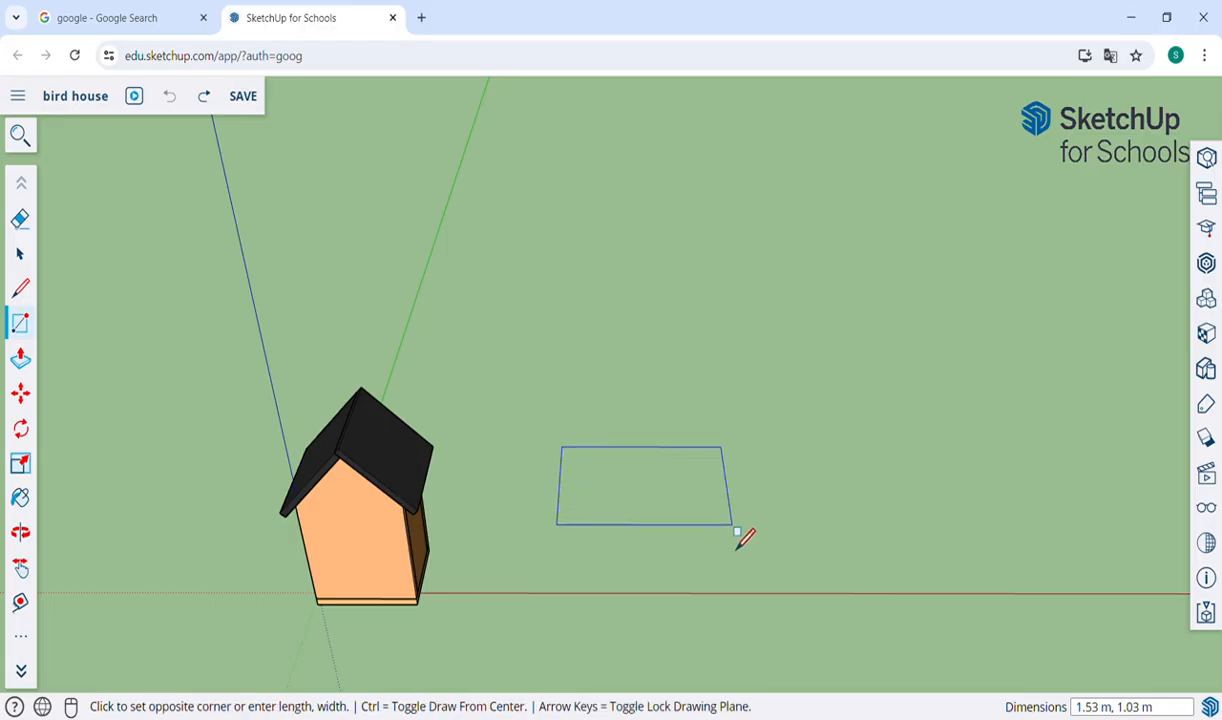
pyautogui.click(733, 527)
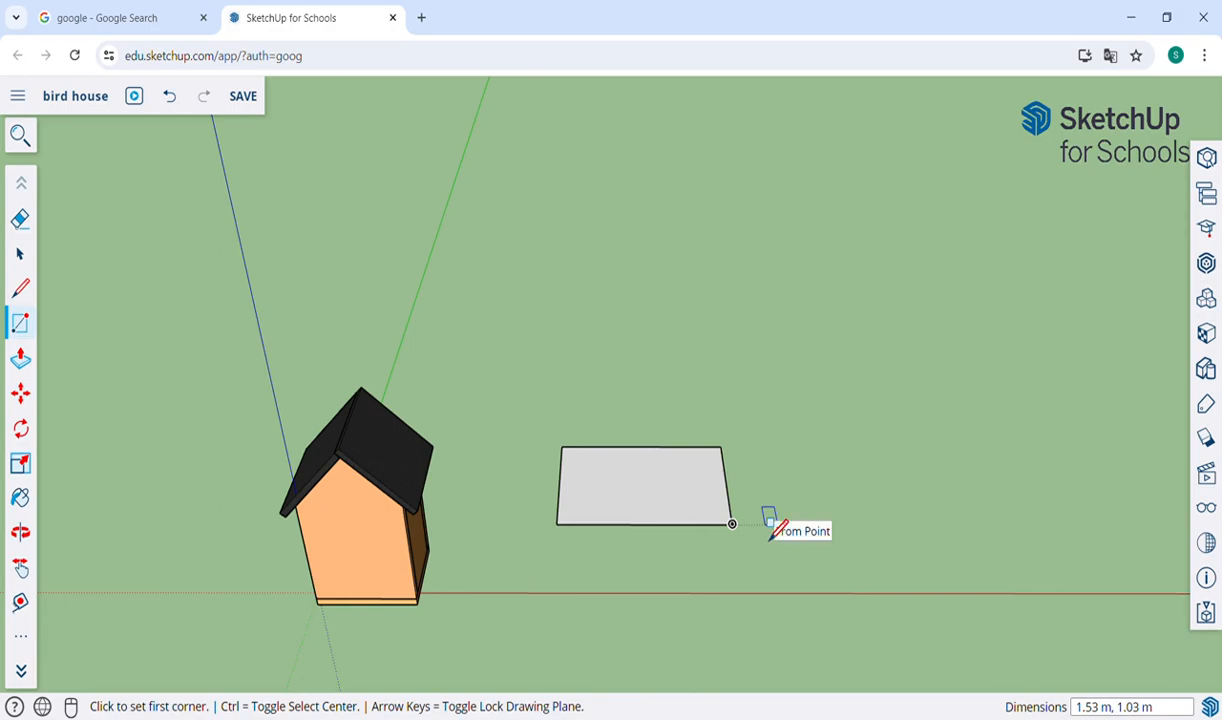
pyautogui.write('2,1')
pyautogui.press('Return')
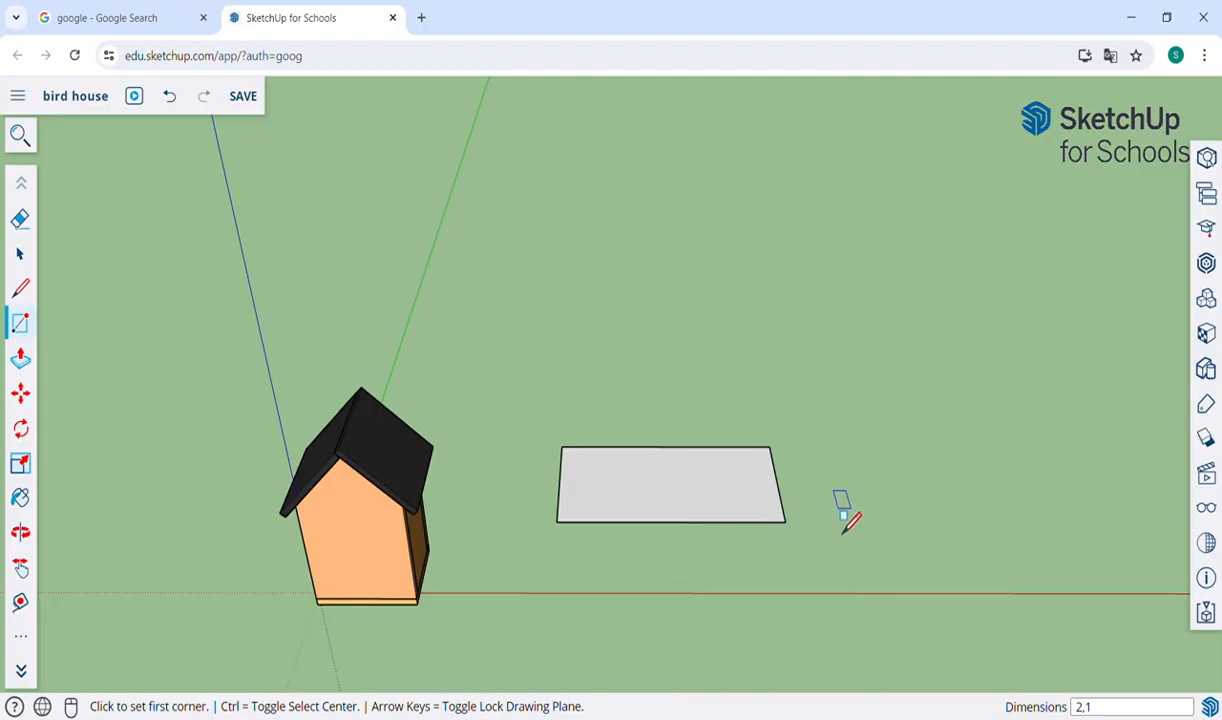
# Push/Pull the 2 × 1 m rectangle upward into a slab 0.1 m thick.
pyautogui.press('p')
pyautogui.click(763, 505)
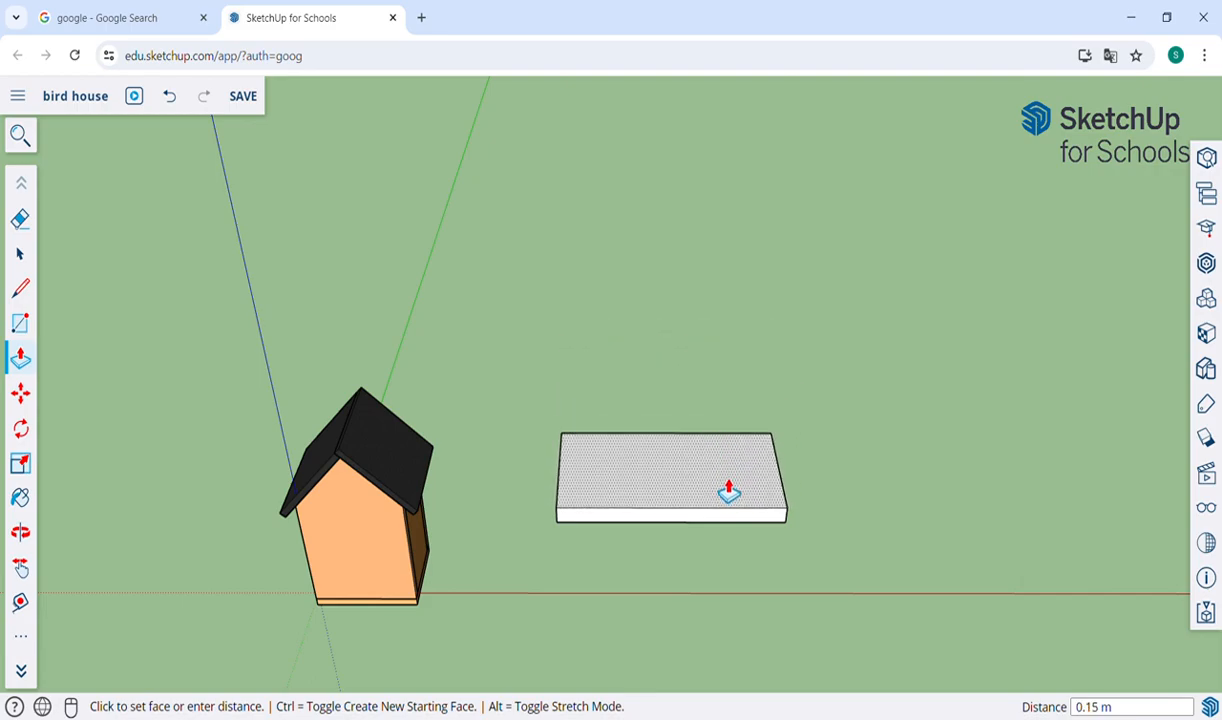
pyautogui.click(718, 441)
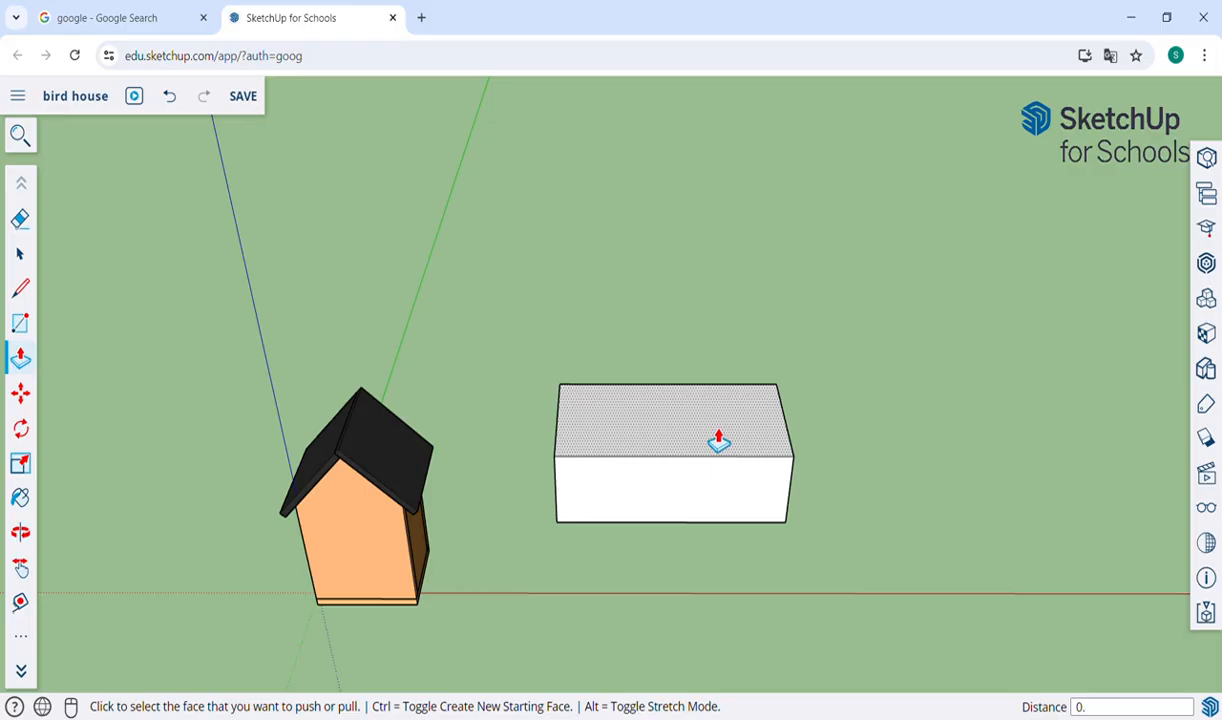
pyautogui.write('0')
pyautogui.press('Return')
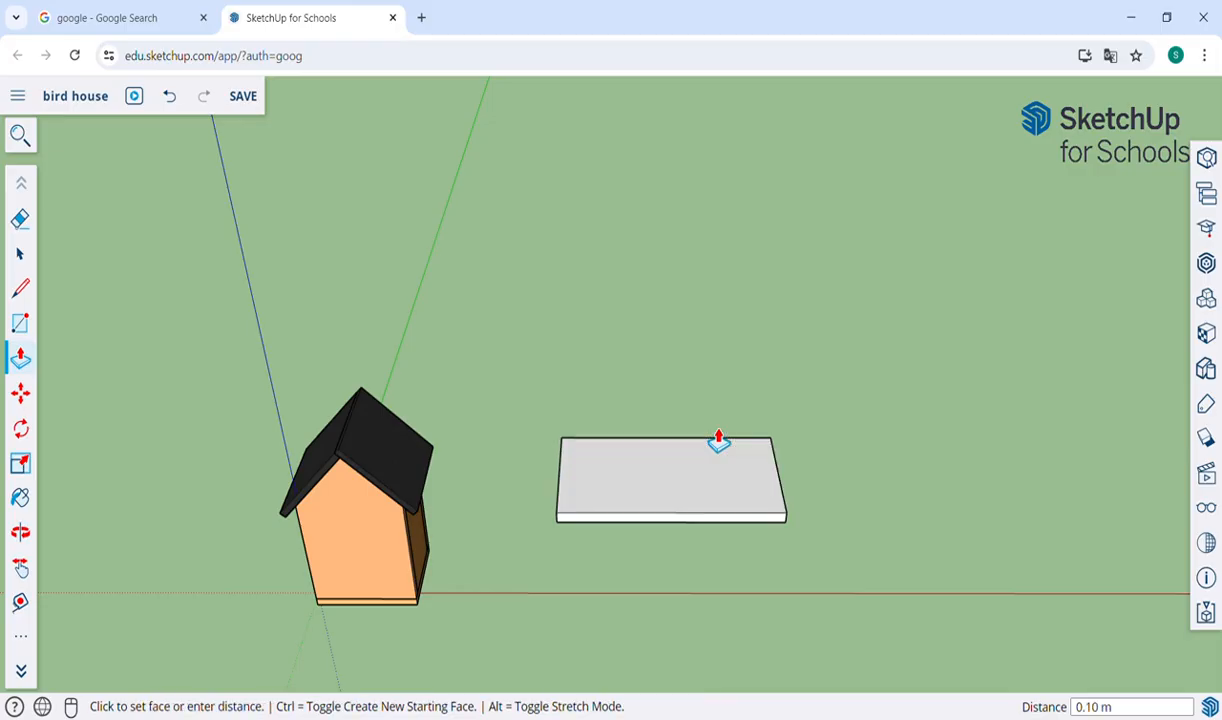
pyautogui.scroll(3, 685, 495)
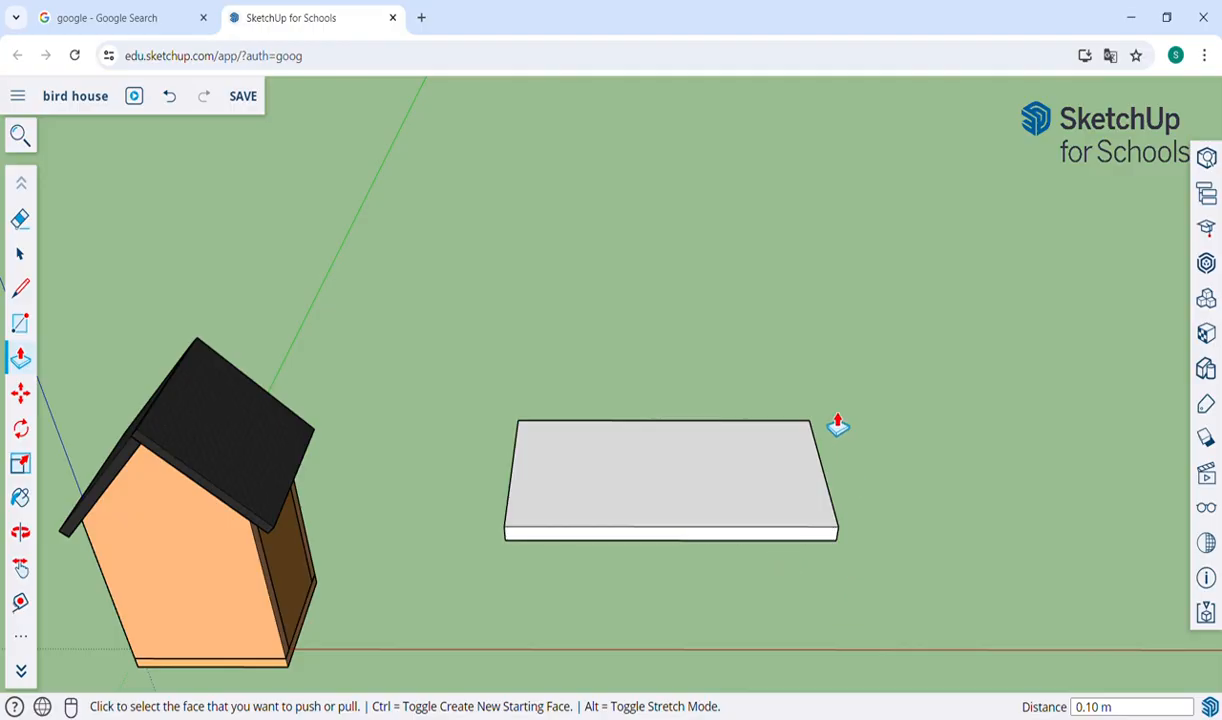
pyautogui.press('o')
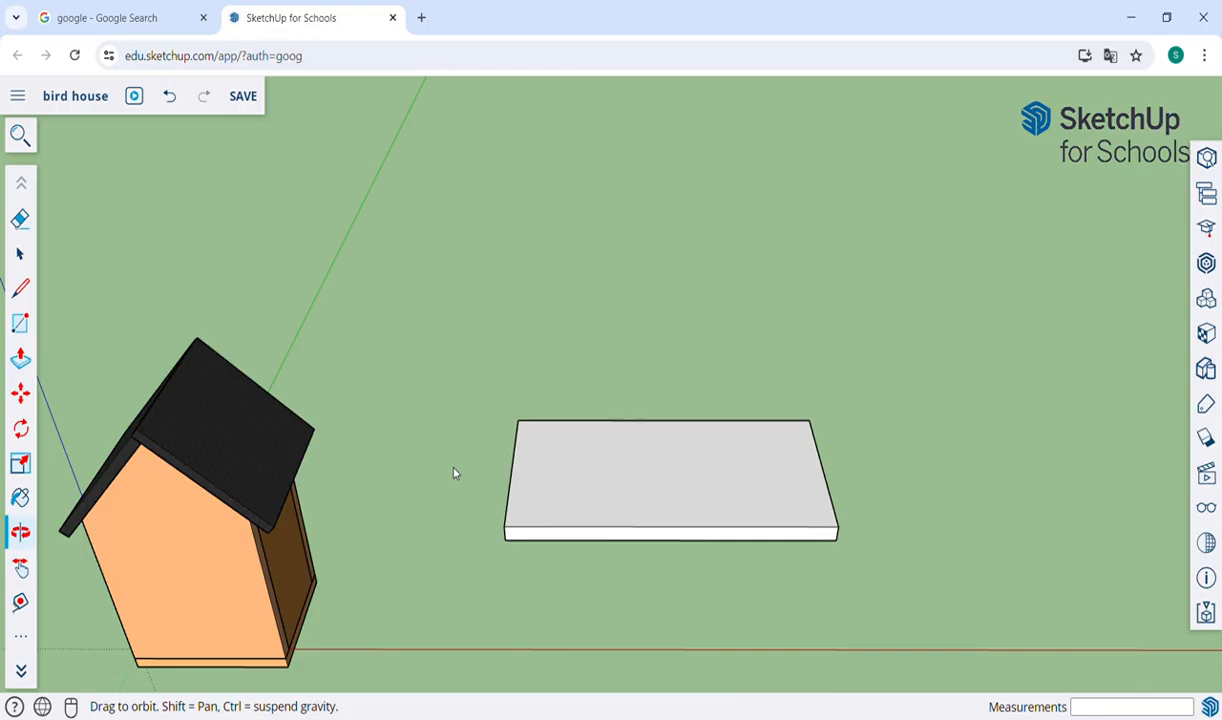
pyautogui.moveTo(930, 507); pyautogui.dragTo(246, 510)
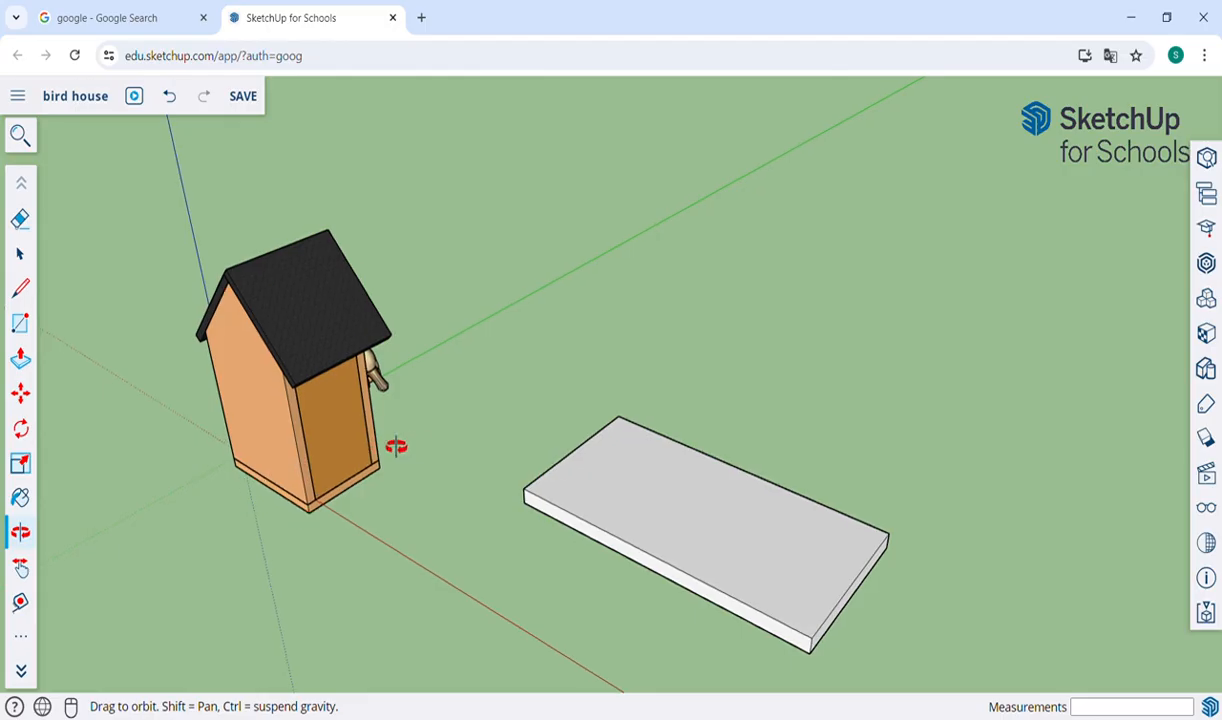
# Select the entire 2 × 1 m slab with all its faces and edges, make it a group, and deselect it.
pyautogui.moveTo(660, 521); pyautogui.dragTo(720, 483)
pyautogui.press('h')
pyautogui.moveTo(787, 535); pyautogui.dragTo(707, 489)
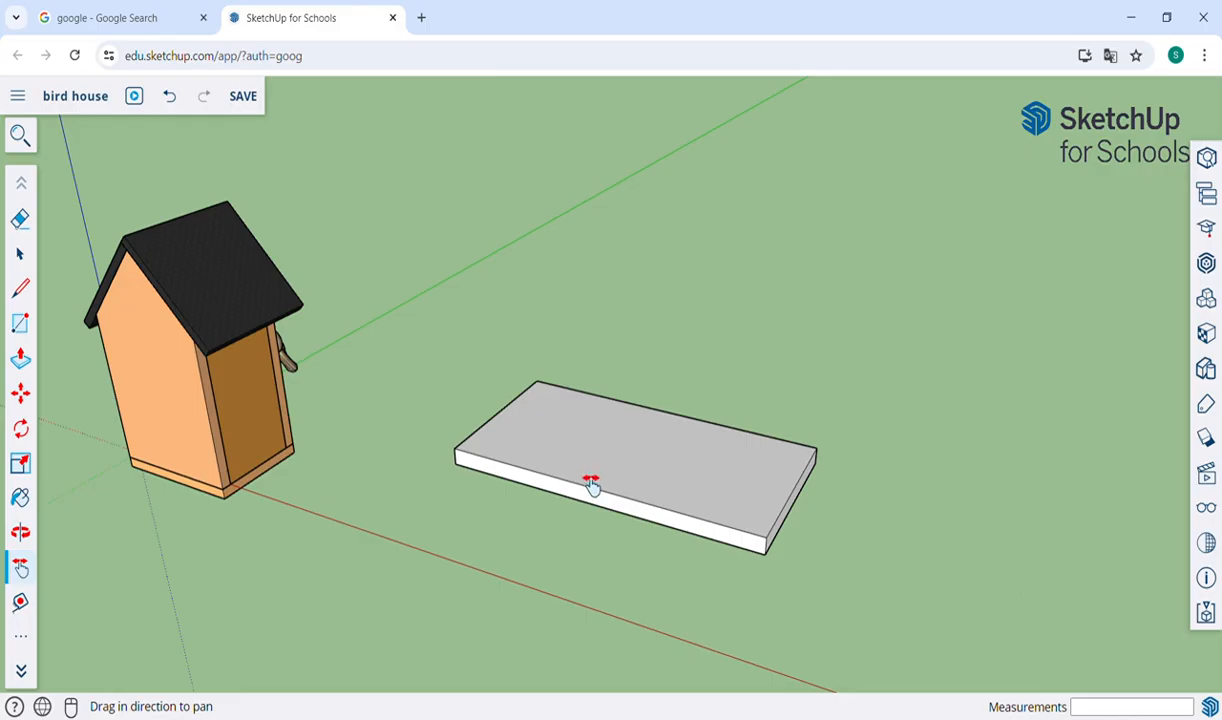
pyautogui.click(20, 253)
pyautogui.tripleClick(688, 510)
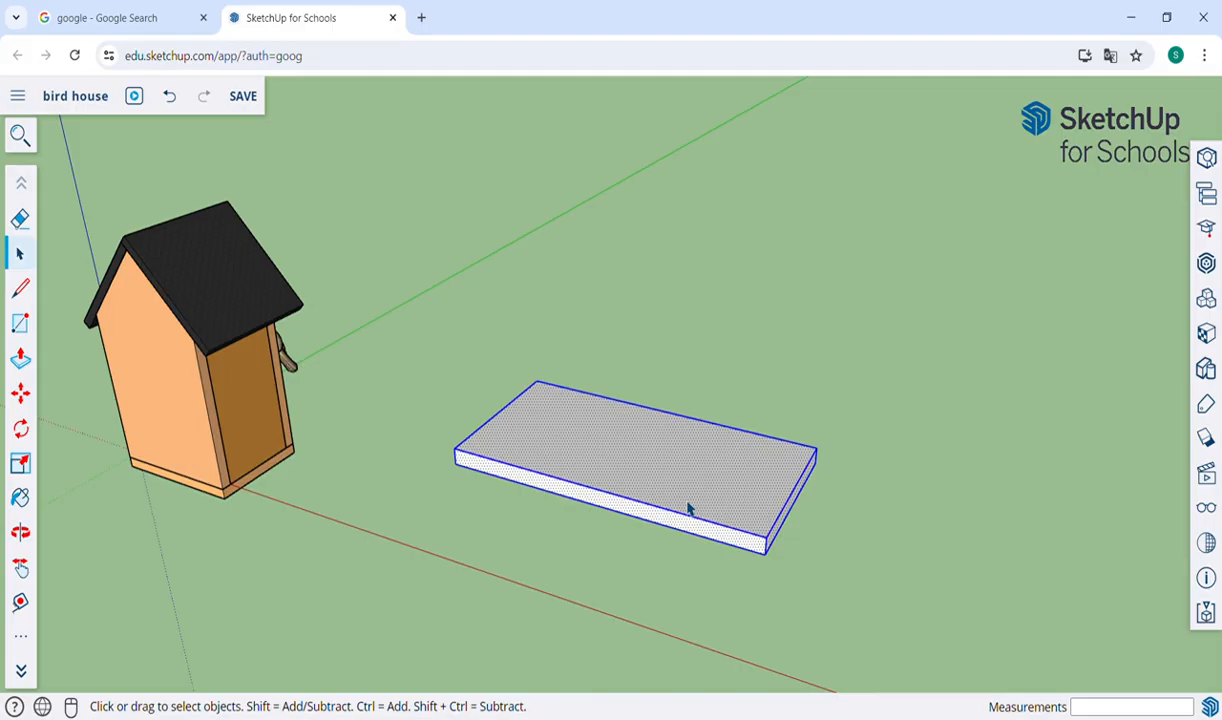
pyautogui.rightClick(686, 505)
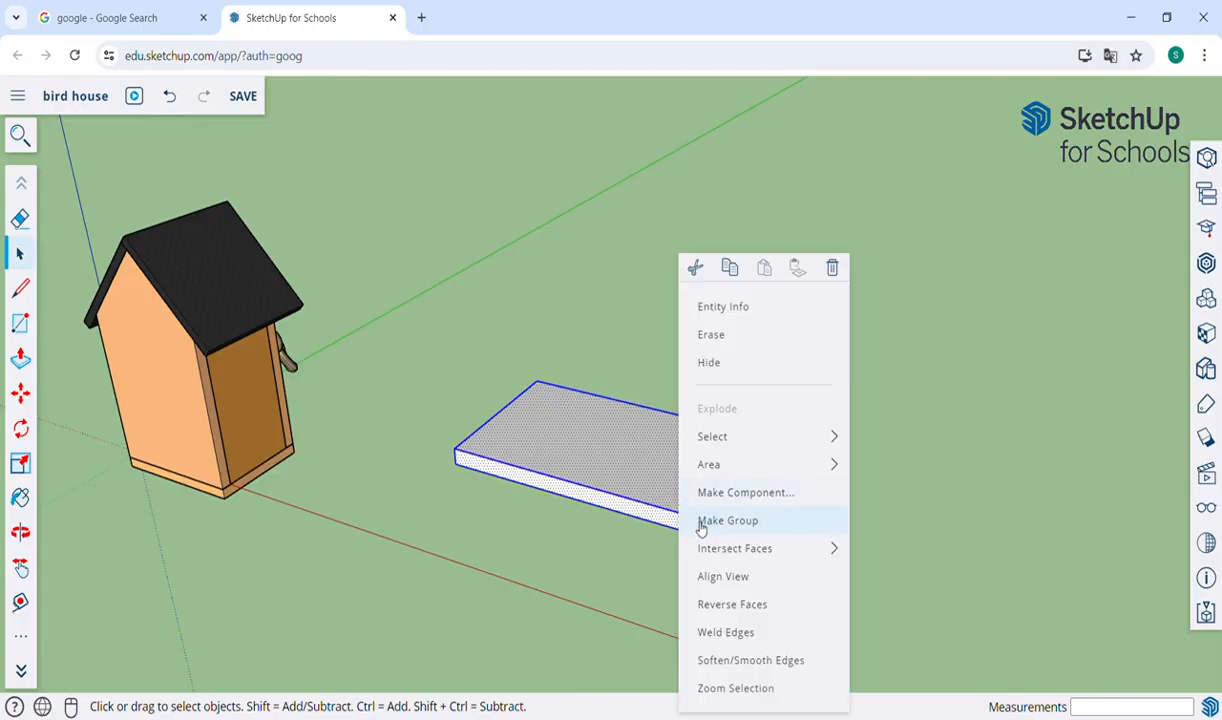
pyautogui.click(702, 521)
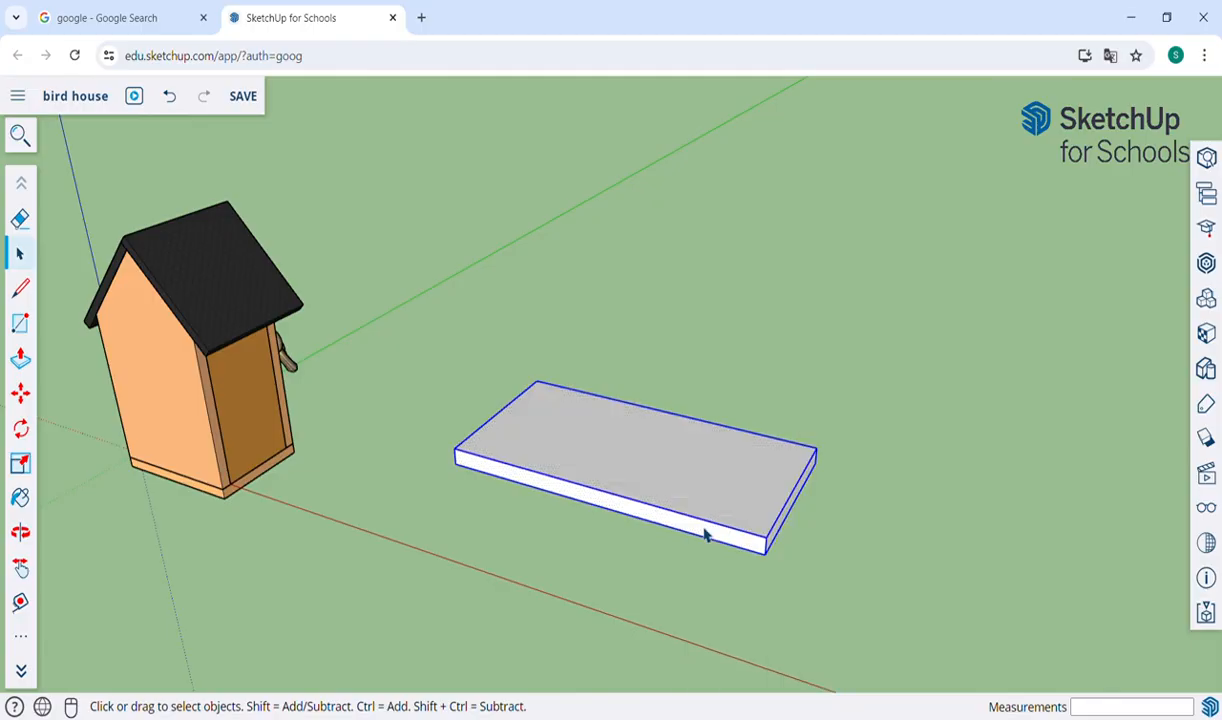
pyautogui.click(548, 533)
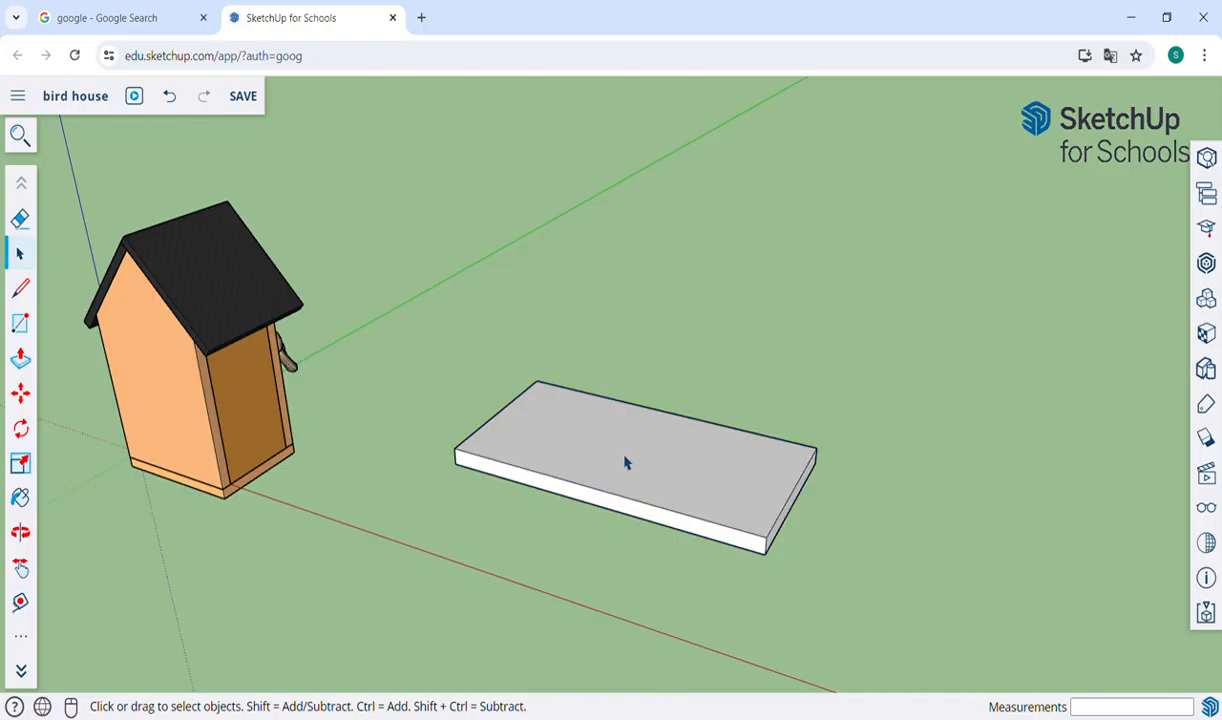
# Try moving the grouped slab about 0.16 m across the ground, and undo the move.
pyautogui.press('m')
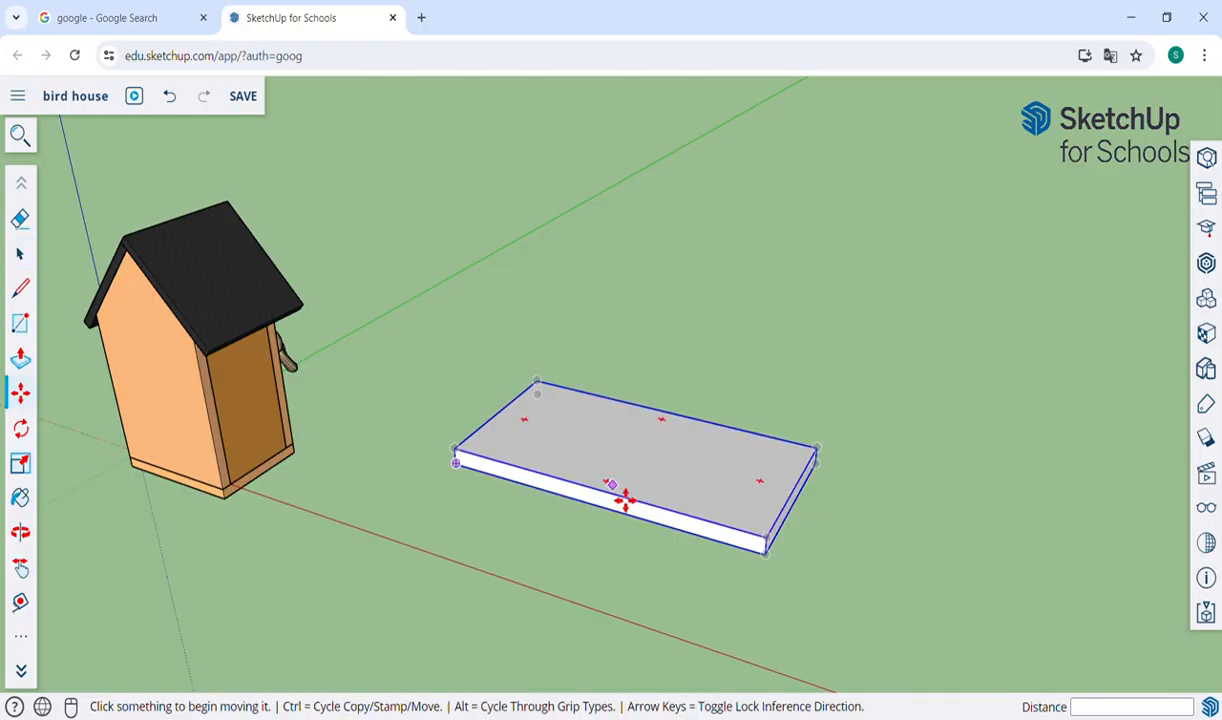
pyautogui.click(625, 505)
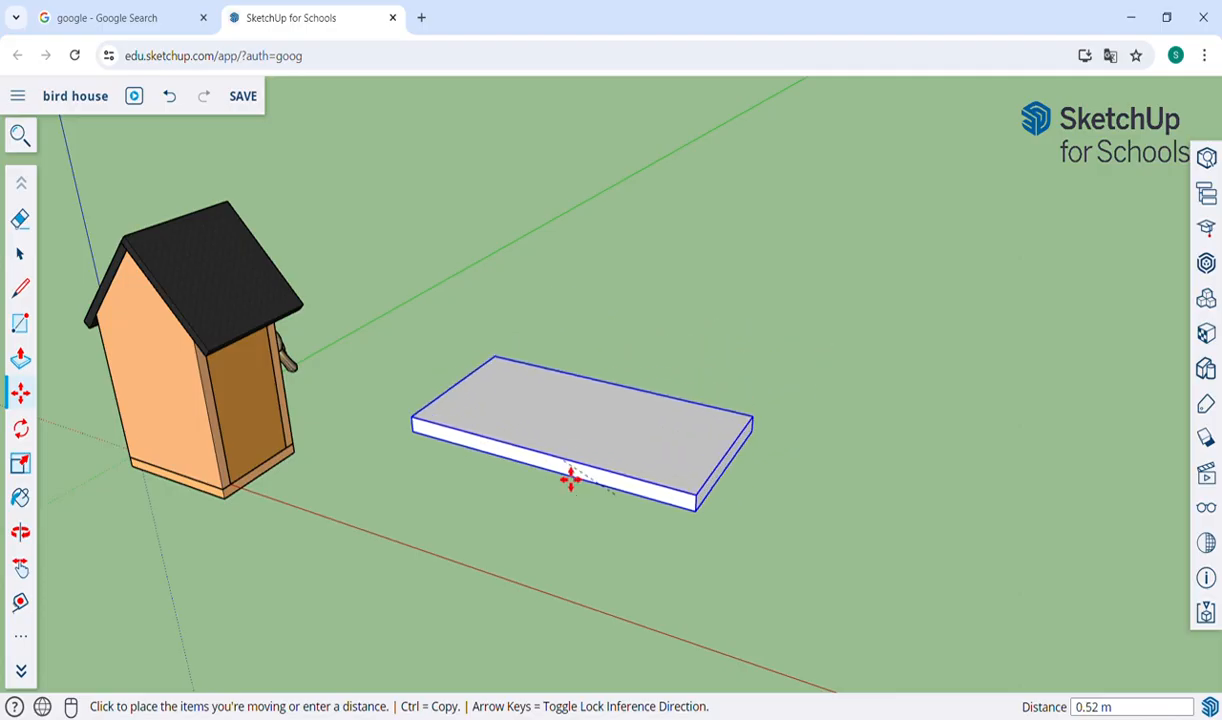
pyautogui.click(647, 518)
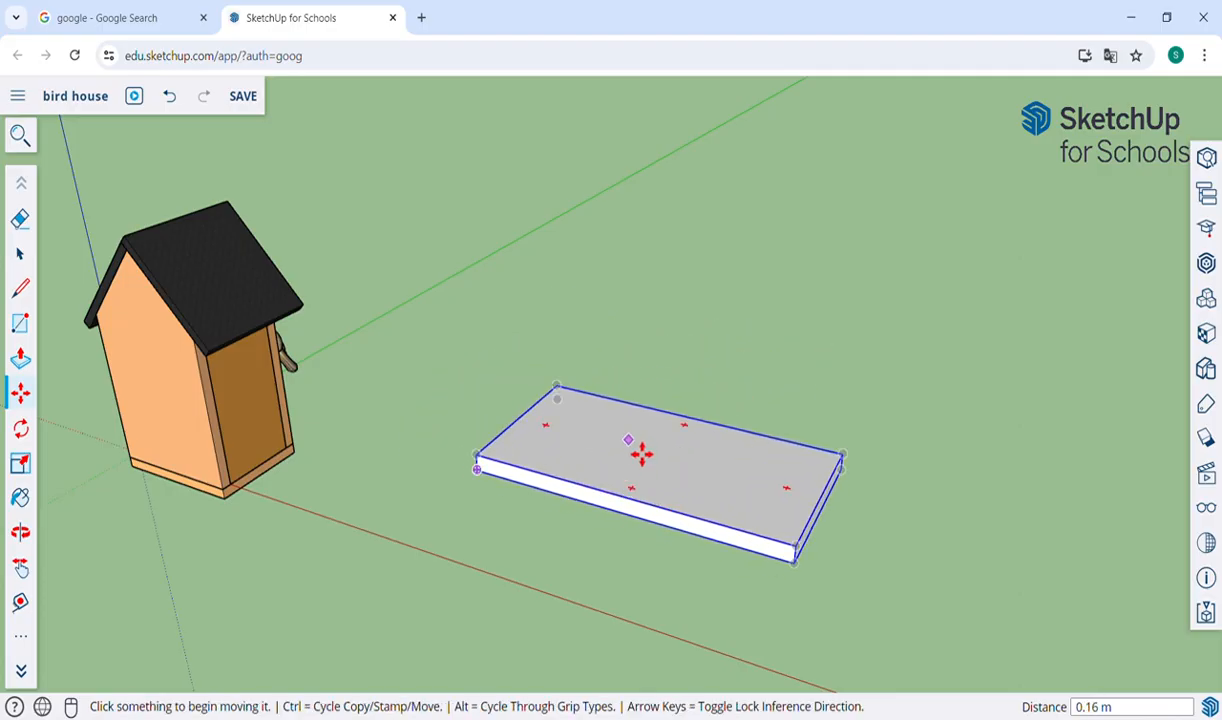
pyautogui.hotkey('ctrl', 'z')
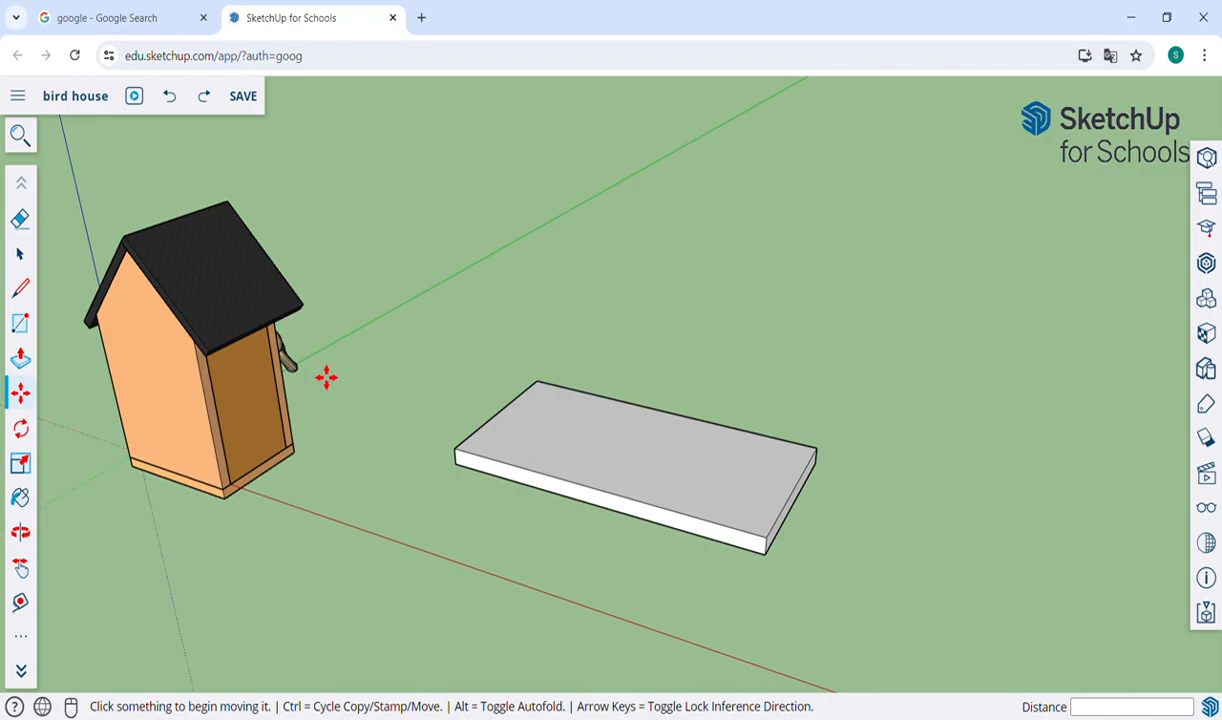
# Draw a 0.10 × 2 m rectangle on the slab's top face, along its front long edge starting from the corner.
pyautogui.press('o')
pyautogui.moveTo(726, 450); pyautogui.dragTo(191, 514)
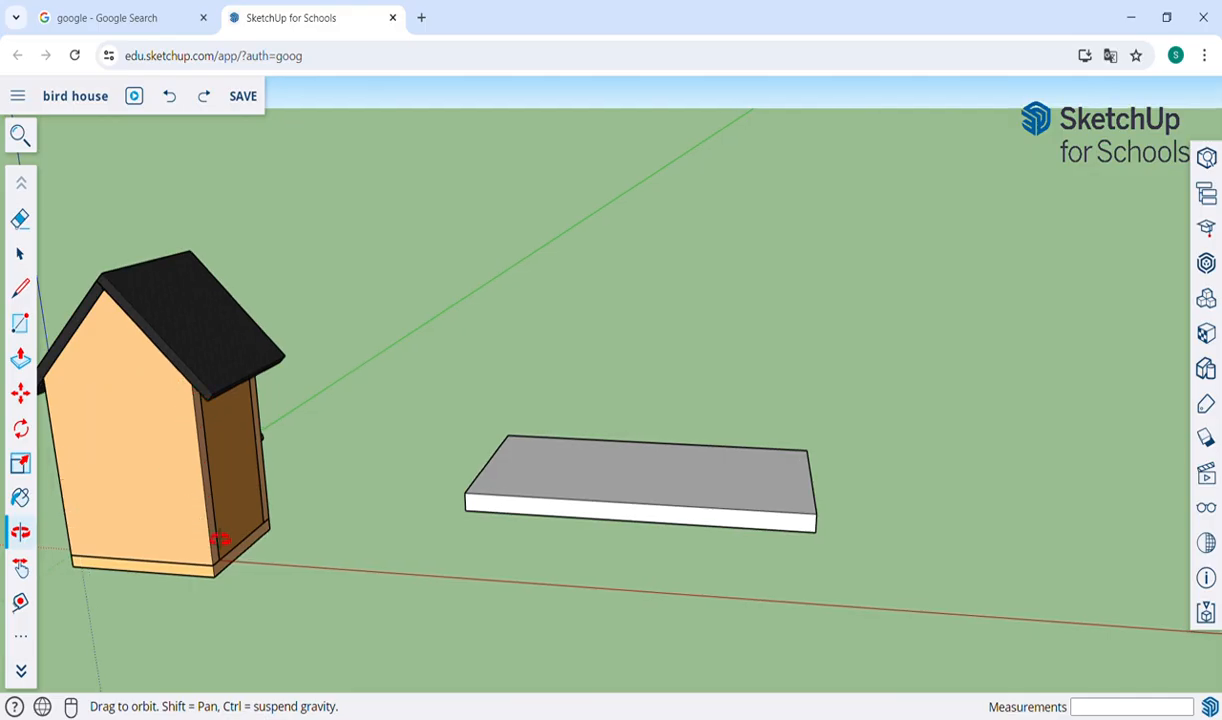
pyautogui.moveTo(620, 546); pyautogui.dragTo(578, 570)
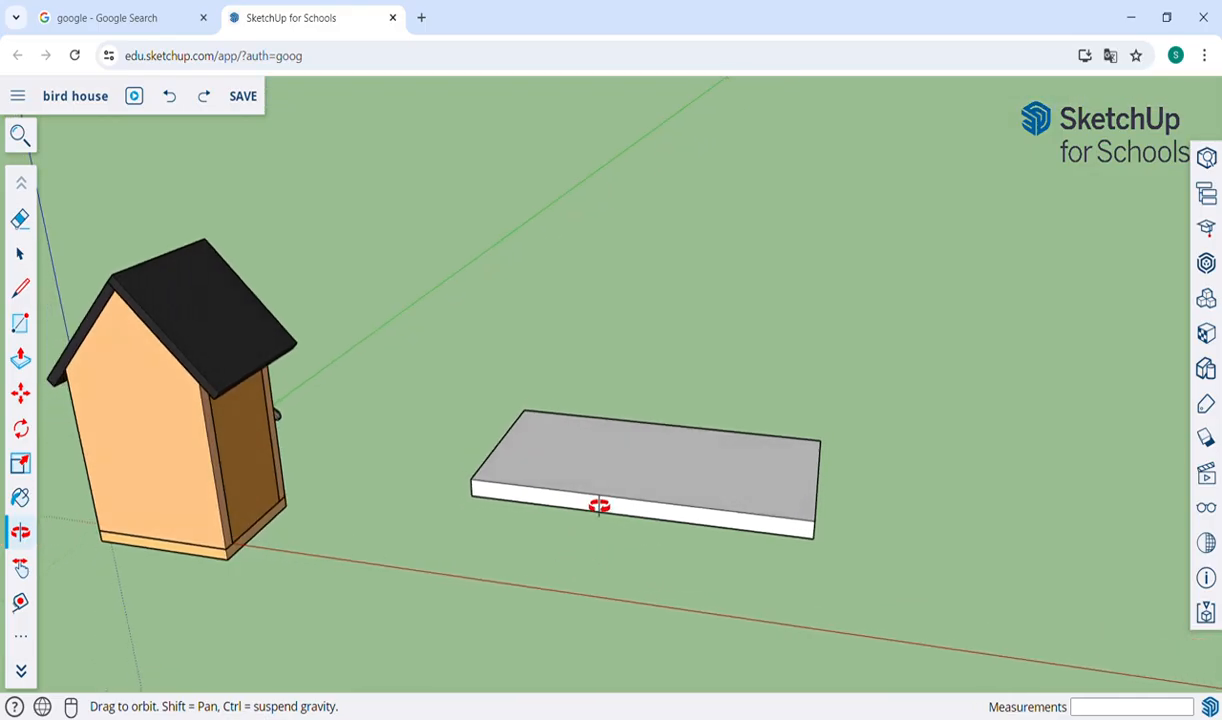
pyautogui.moveTo(698, 461)
pyautogui.mouseDown()
pyautogui.moveTo(709, 436)
pyautogui.moveTo(704, 466)
pyautogui.mouseUp()
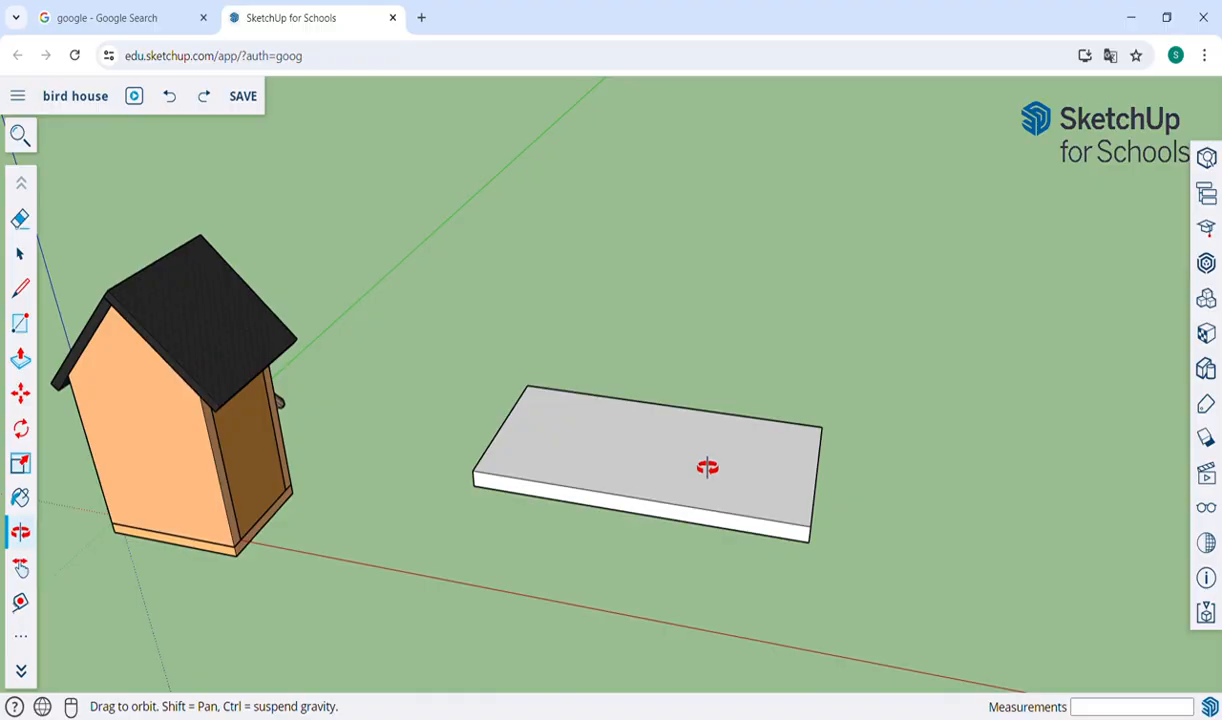
pyautogui.scroll(2, 707, 467)
pyautogui.scroll(1, 707, 467)
pyautogui.scroll(1, 707, 467)
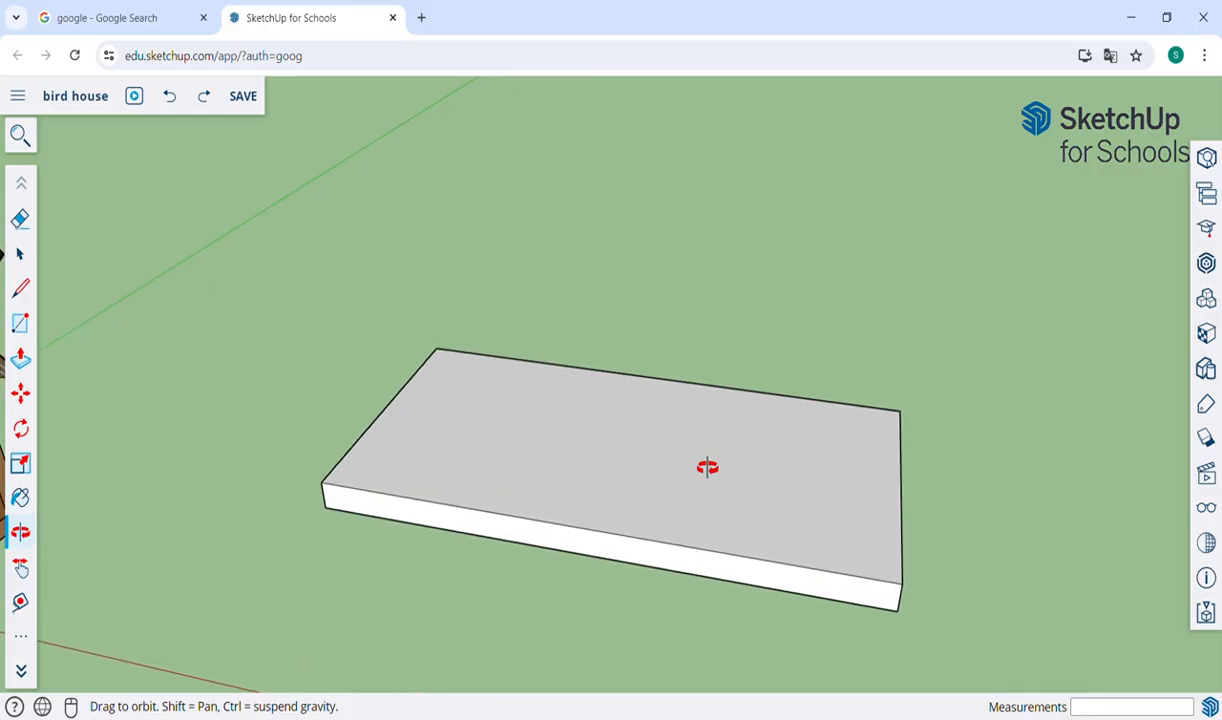
pyautogui.moveTo(734, 393); pyautogui.dragTo(810, 504)
pyautogui.press('r')
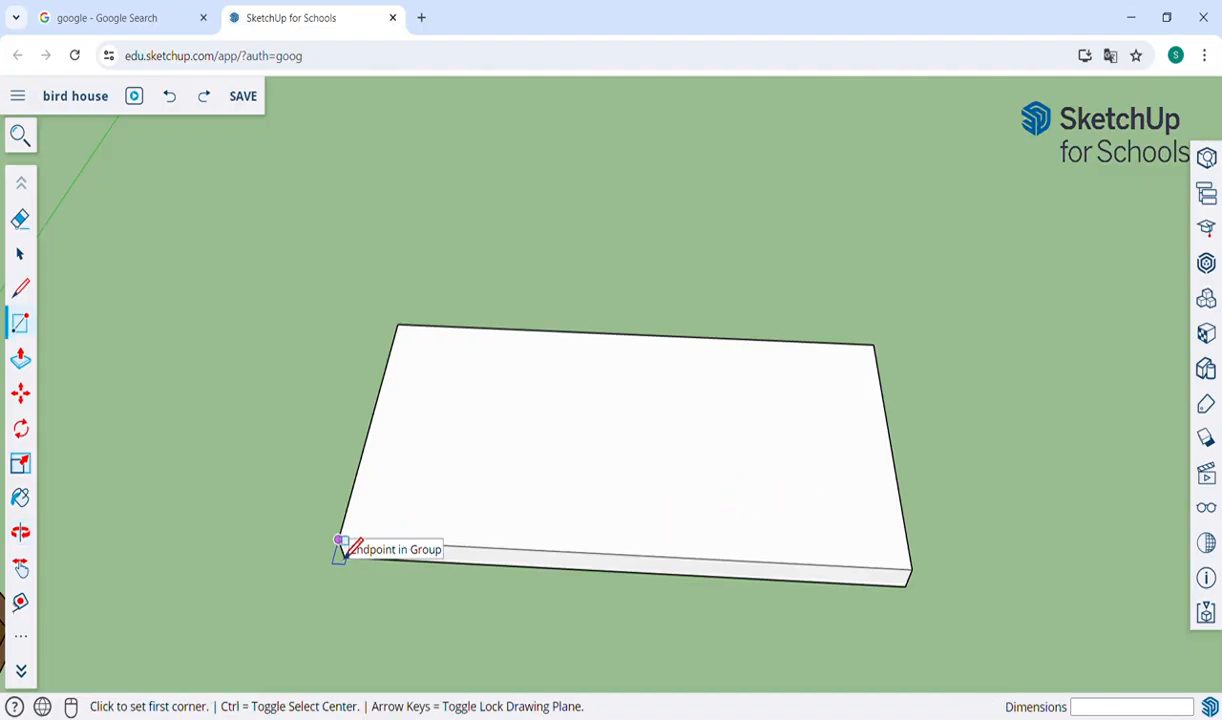
pyautogui.press('o')
pyautogui.moveTo(450, 578)
pyautogui.mouseDown()
pyautogui.moveTo(423, 458)
pyautogui.moveTo(447, 553)
pyautogui.mouseUp()
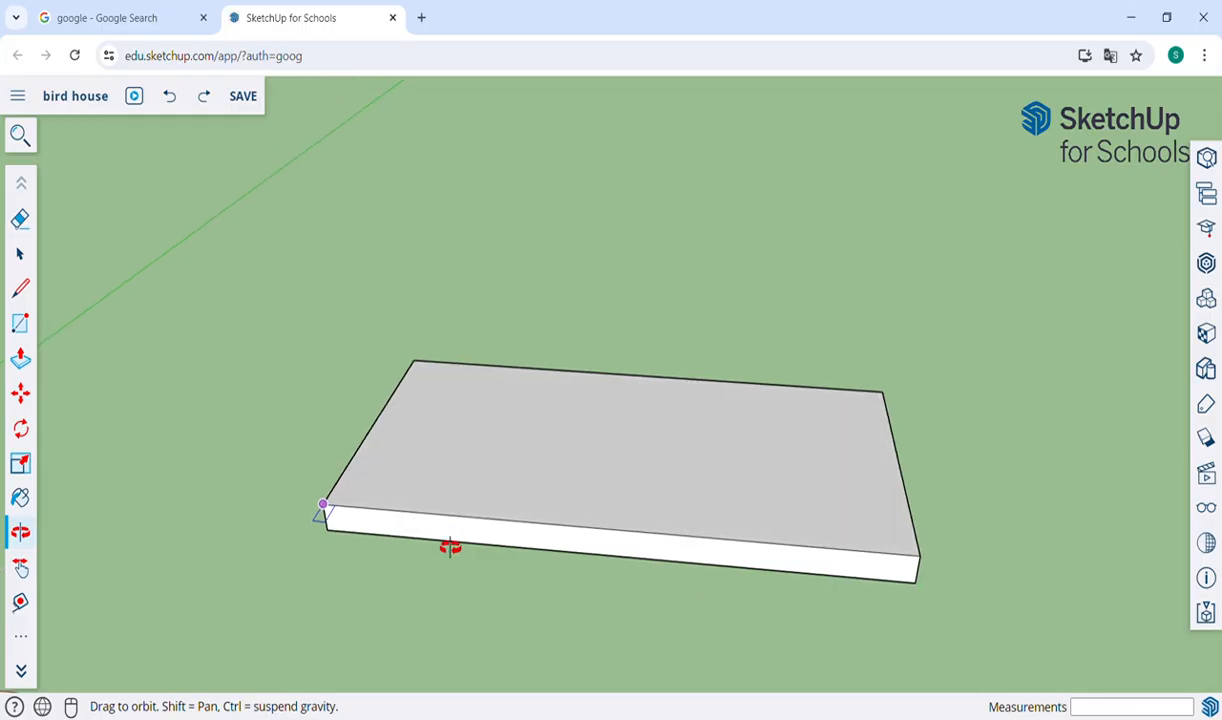
pyautogui.moveTo(518, 464); pyautogui.dragTo(558, 549)
pyautogui.press('r')
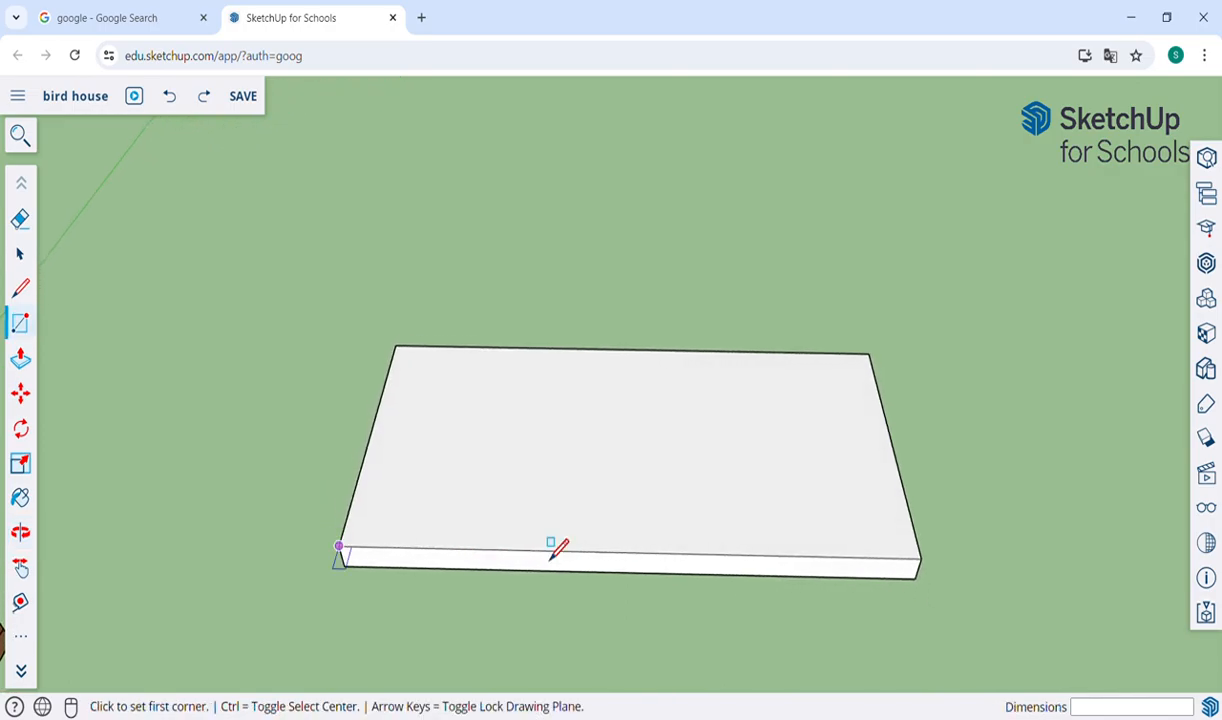
pyautogui.click(339, 547)
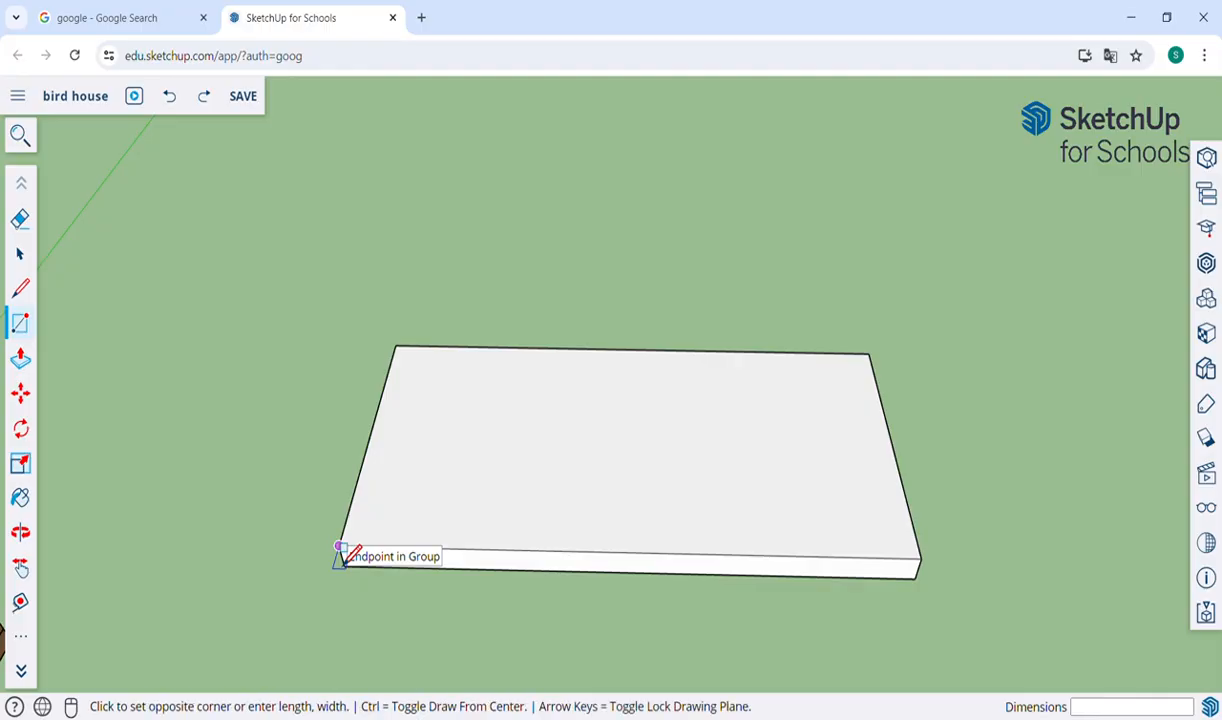
pyautogui.click(917, 537)
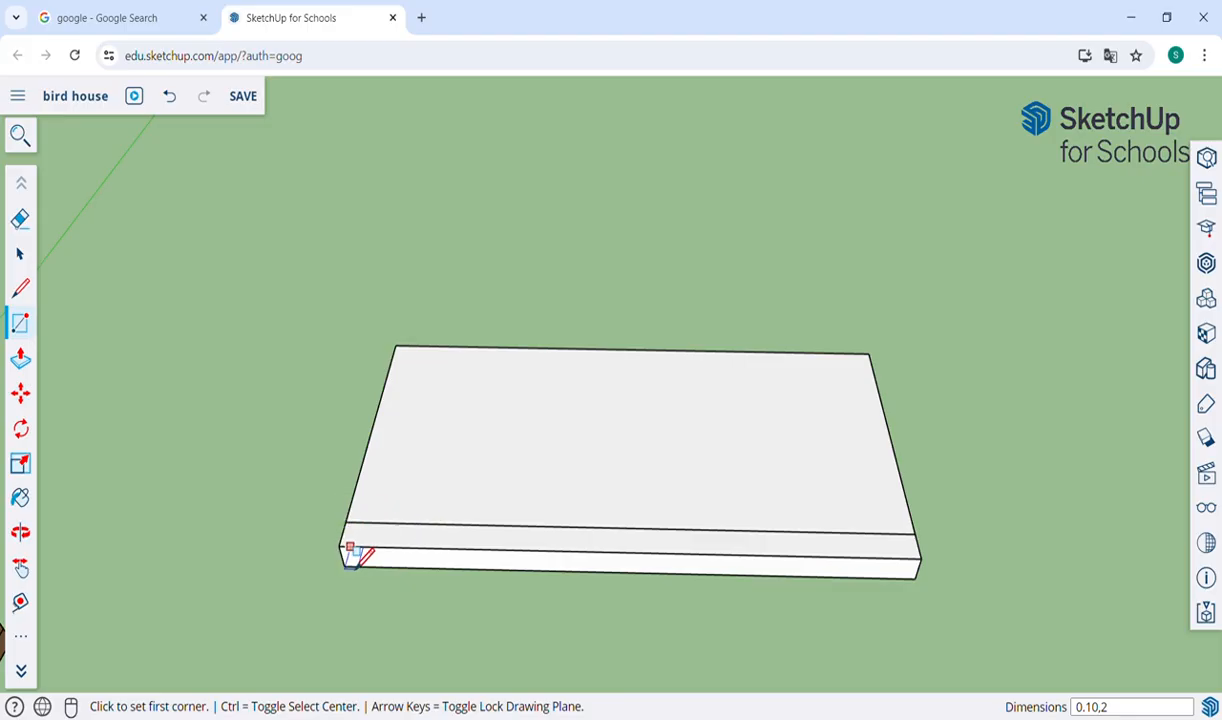
# Push/Pull the narrow strip along the slab's front edge upward by about 0.37 m.
pyautogui.press('p')
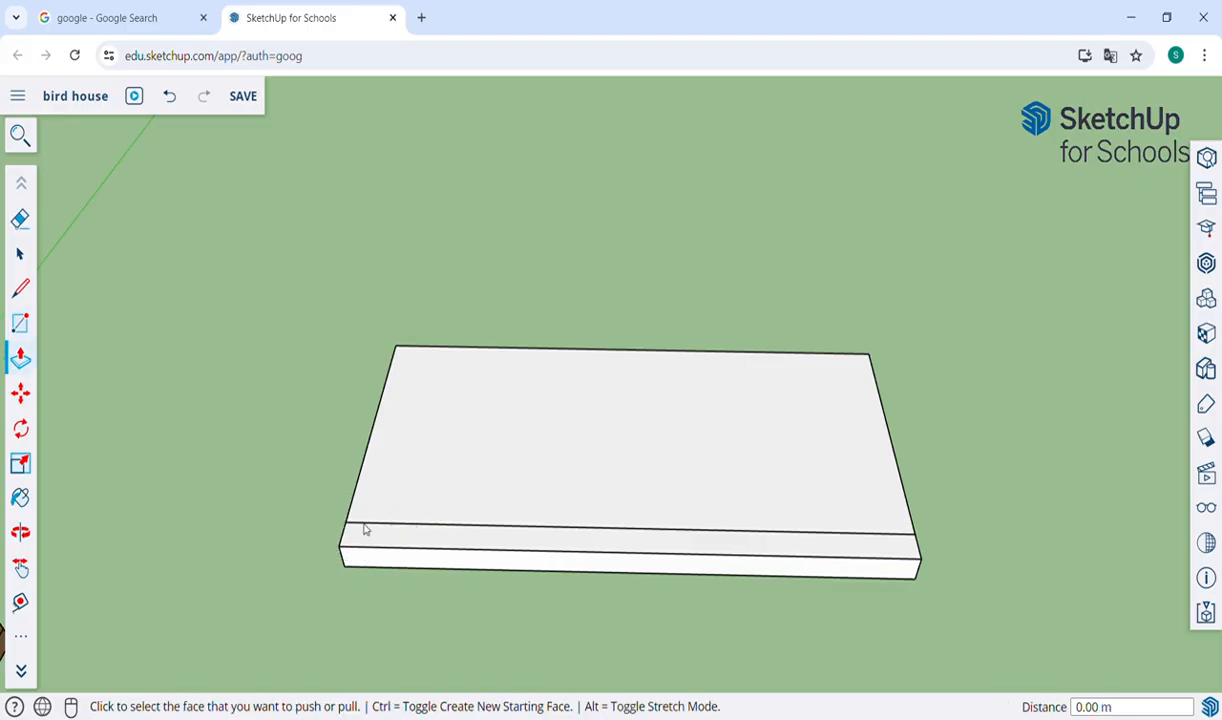
pyautogui.click(409, 555)
pyautogui.click(407, 467)
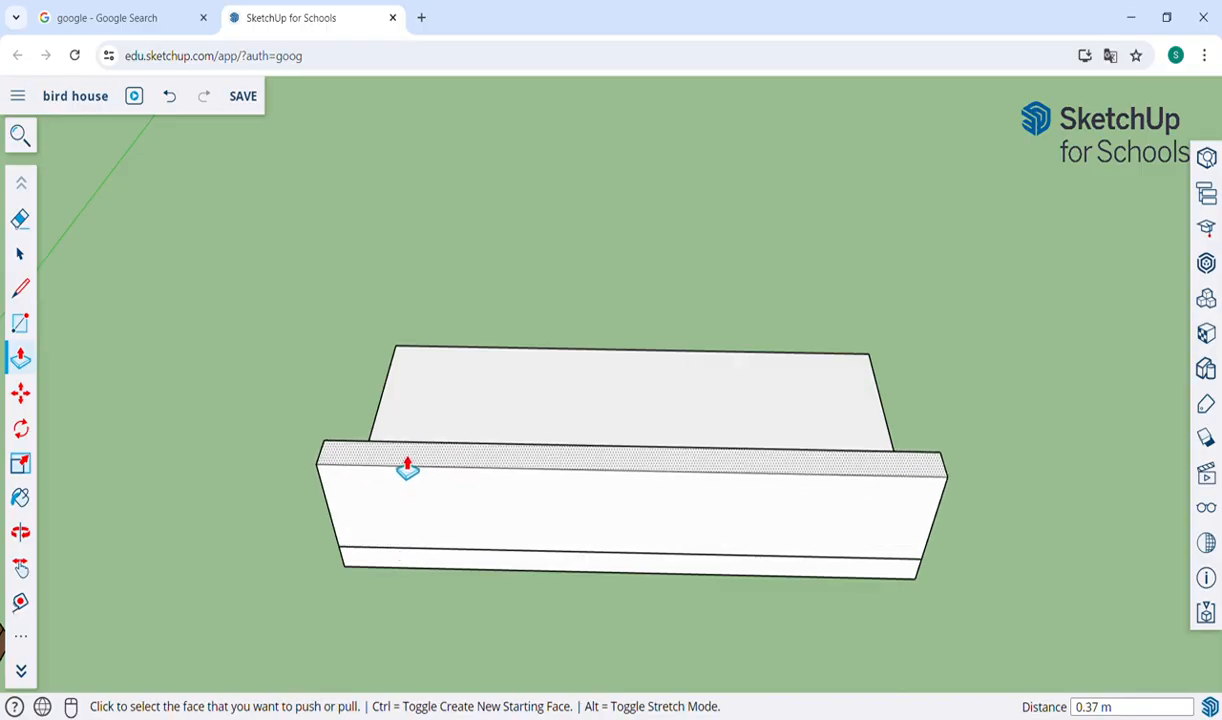
# Push/Pull the top face of the low front wall upward by about another 1.63 m.
pyautogui.press('o')
pyautogui.moveTo(228, 457); pyautogui.dragTo(611, 329)
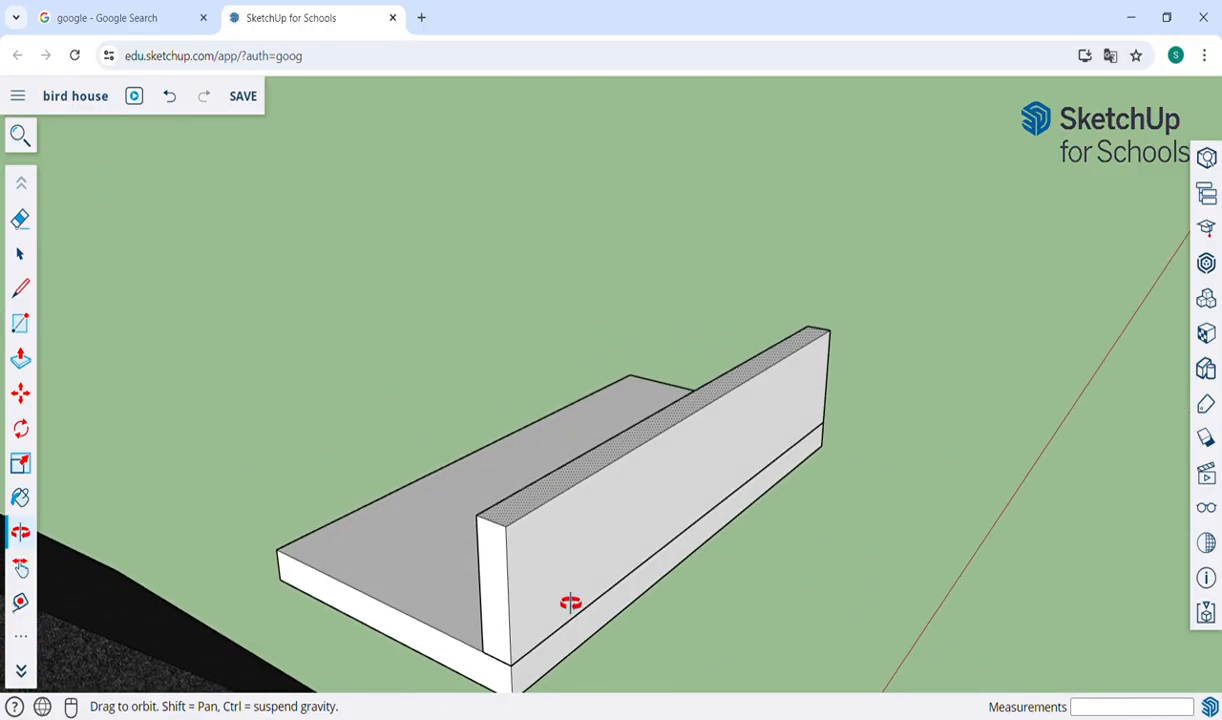
pyautogui.moveTo(688, 588); pyautogui.dragTo(772, 548)
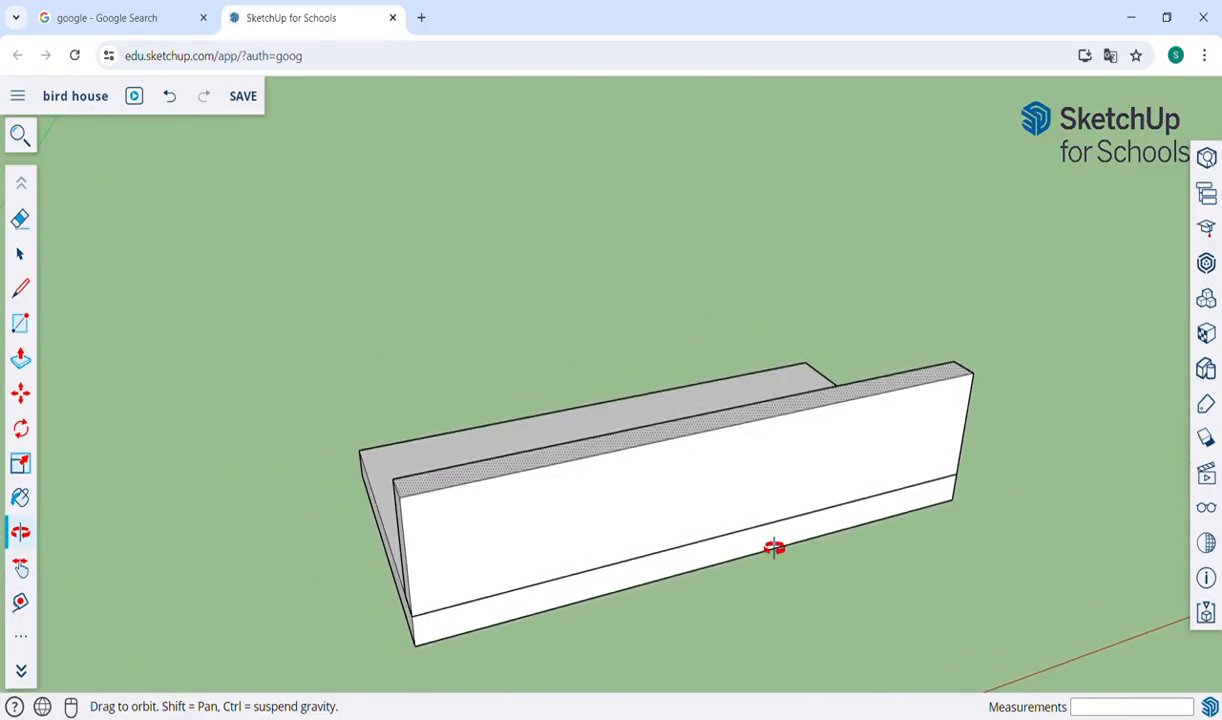
pyautogui.moveTo(1037, 382); pyautogui.dragTo(922, 447)
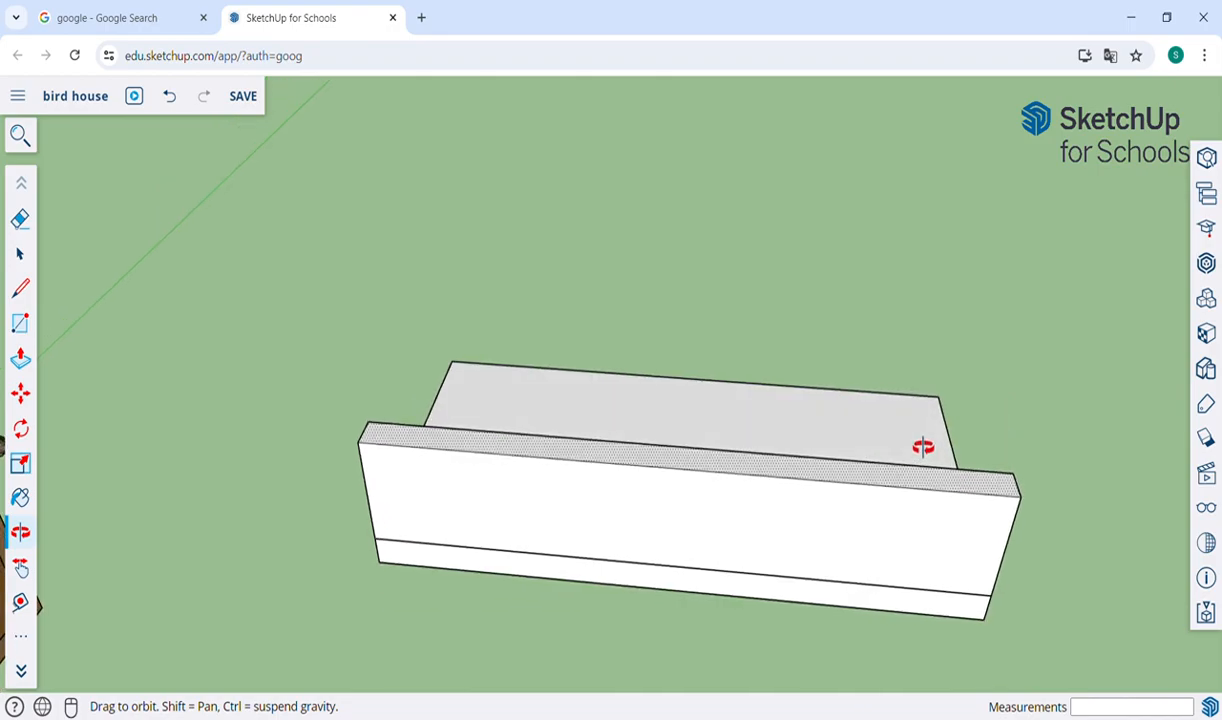
pyautogui.scroll(-3, 922, 447)
pyautogui.press('p')
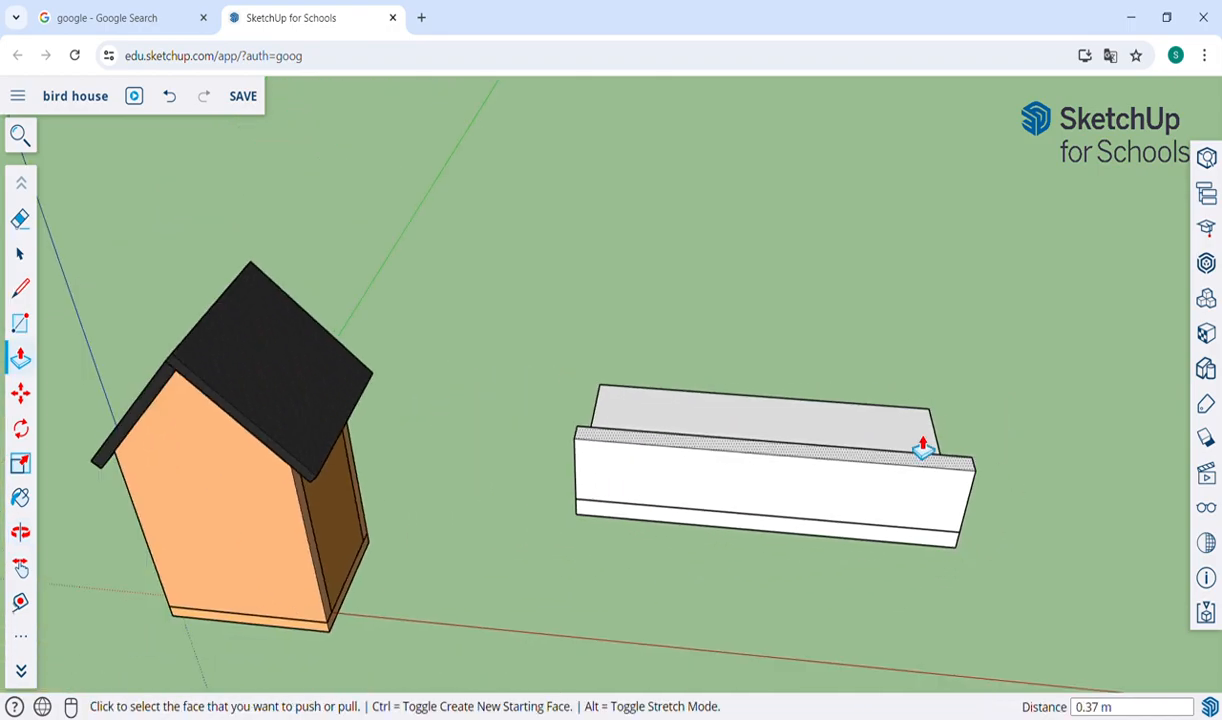
pyautogui.click(922, 458)
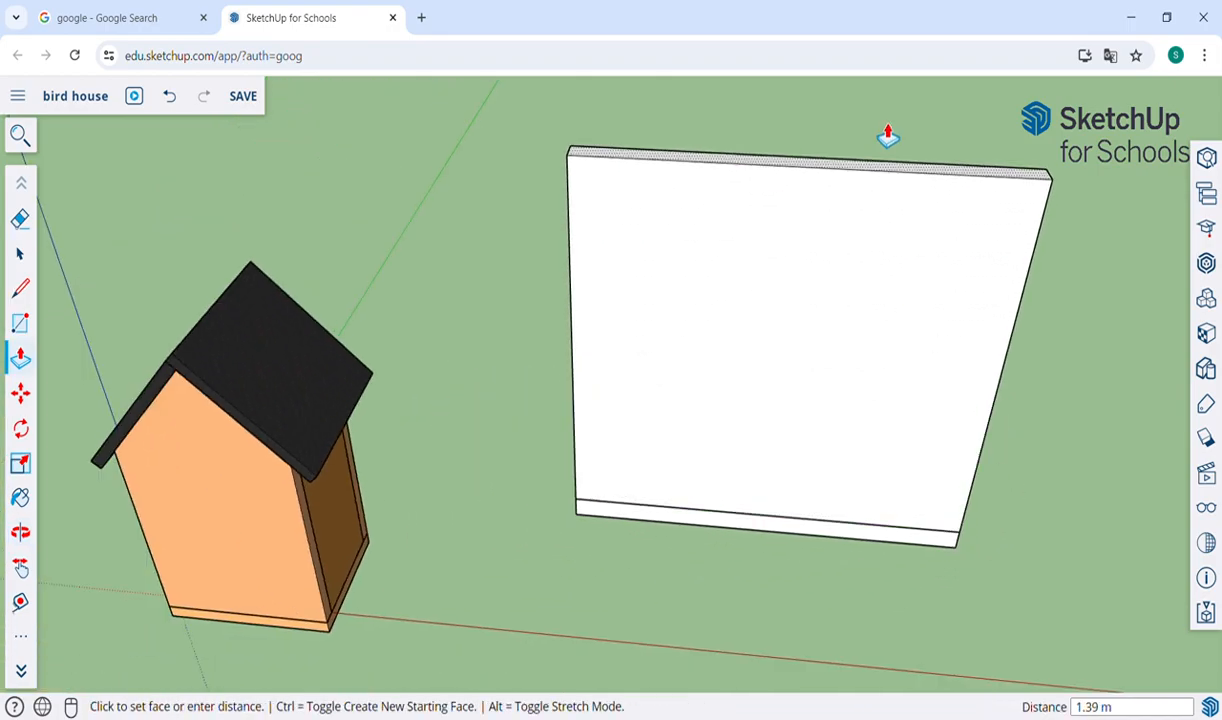
pyautogui.click(884, 115)
# Try raising the front wall's top face about another 0.27 m, and undo the wall extrusions back to the flat strip.
pyautogui.scroll(-3, 884, 115)
pyautogui.press('o')
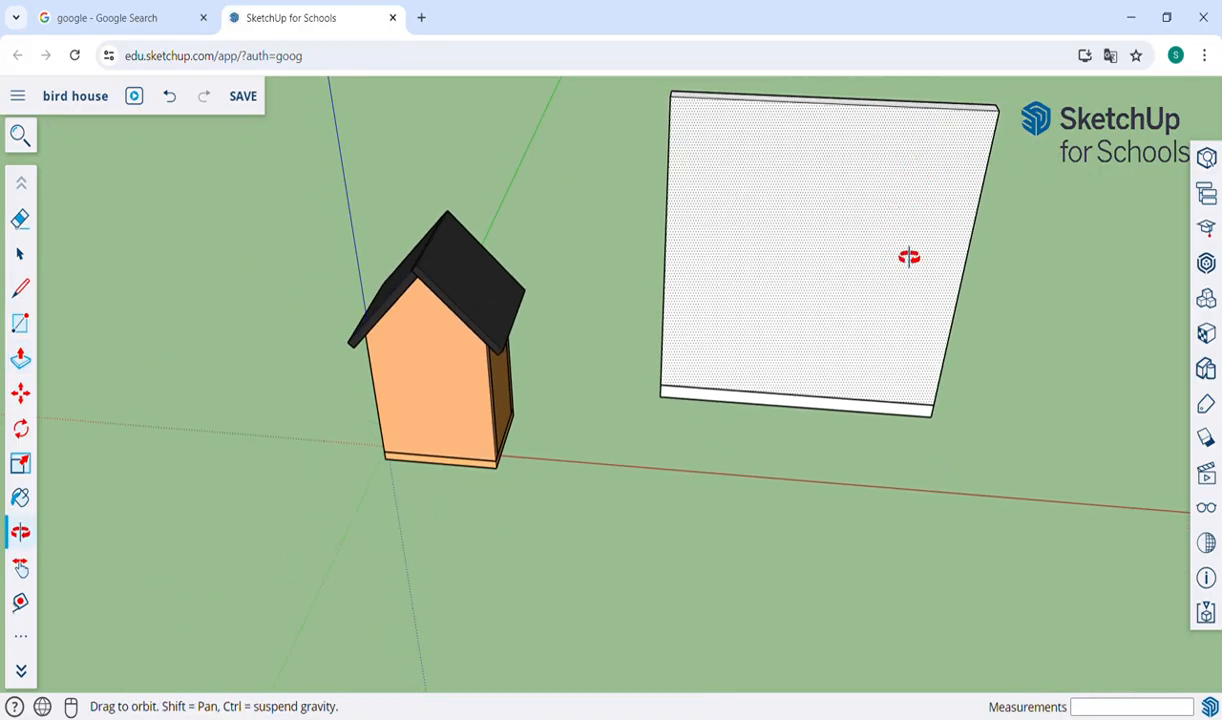
pyautogui.press('h')
pyautogui.moveTo(984, 267); pyautogui.dragTo(715, 341)
pyautogui.press('o')
pyautogui.moveTo(841, 378); pyautogui.dragTo(577, 458)
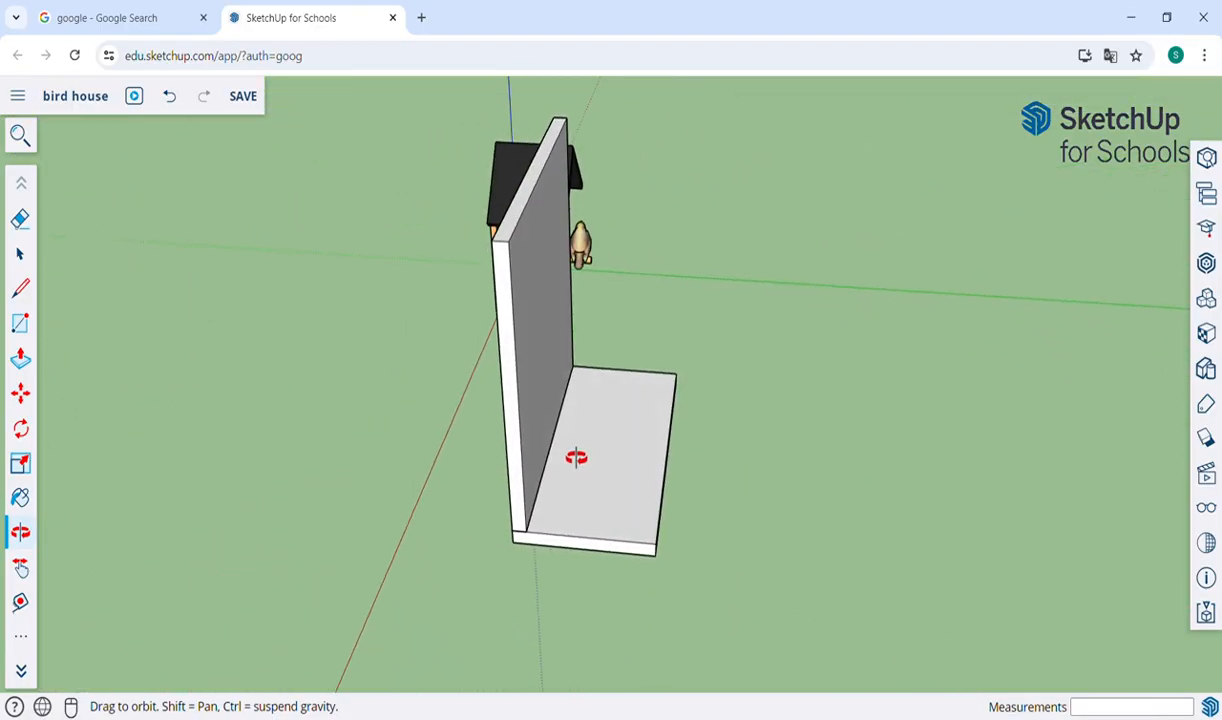
pyautogui.press('p')
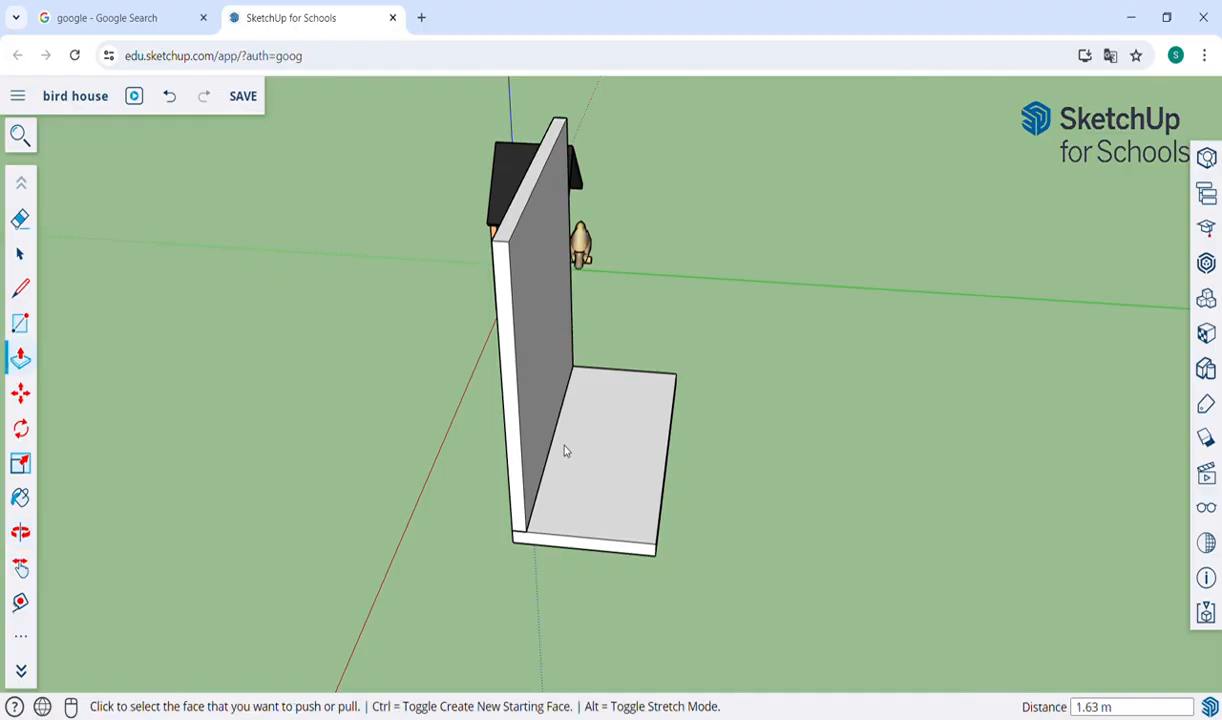
pyautogui.click(526, 212)
pyautogui.click(517, 168)
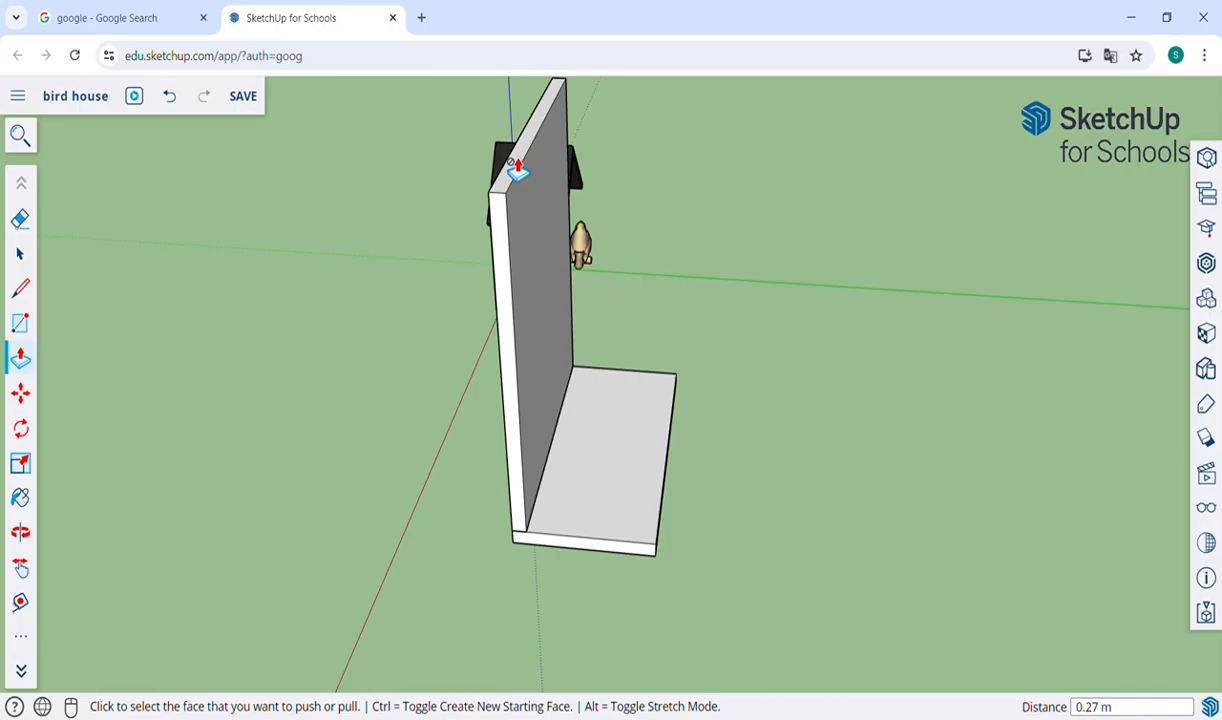
pyautogui.hotkey('ctrl', 'z')
pyautogui.hotkey('ctrl', 'z')
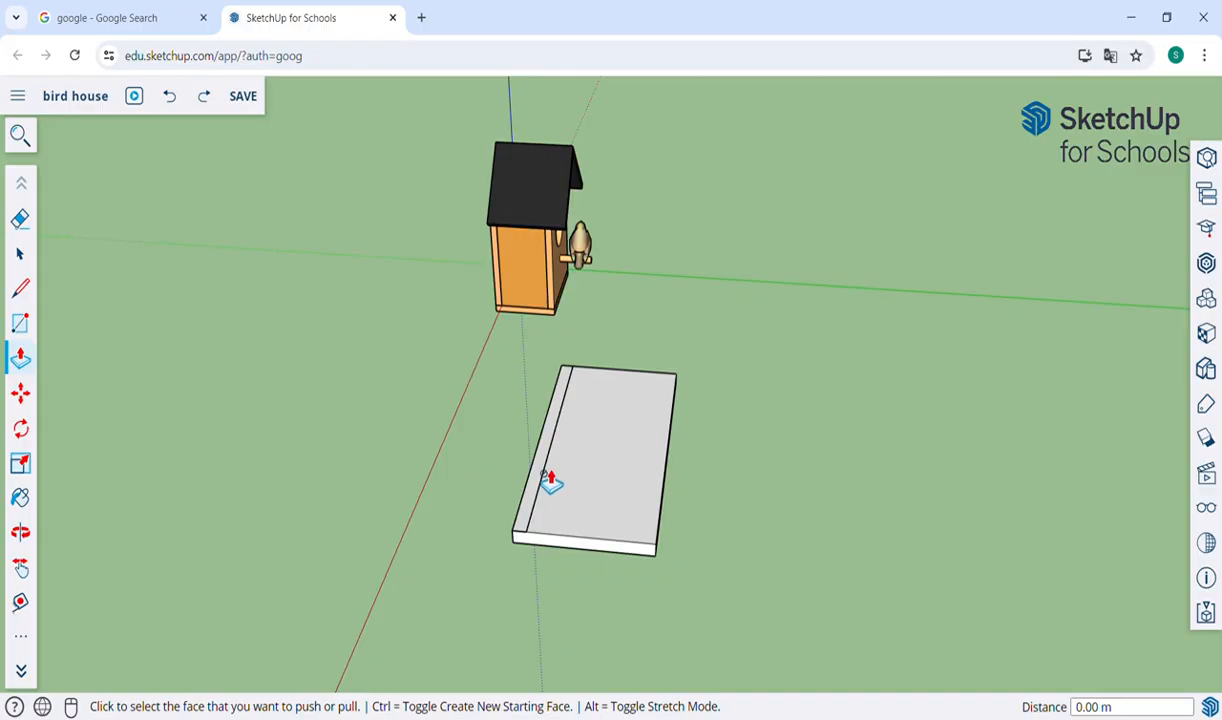
# Push/Pull the narrow strip along the slab's front edge upward by exactly 3 m to form a wall.
pyautogui.press('o')
pyautogui.moveTo(545, 482); pyautogui.dragTo(730, 380)
pyautogui.press('h')
pyautogui.moveTo(707, 316); pyautogui.dragTo(660, 436)
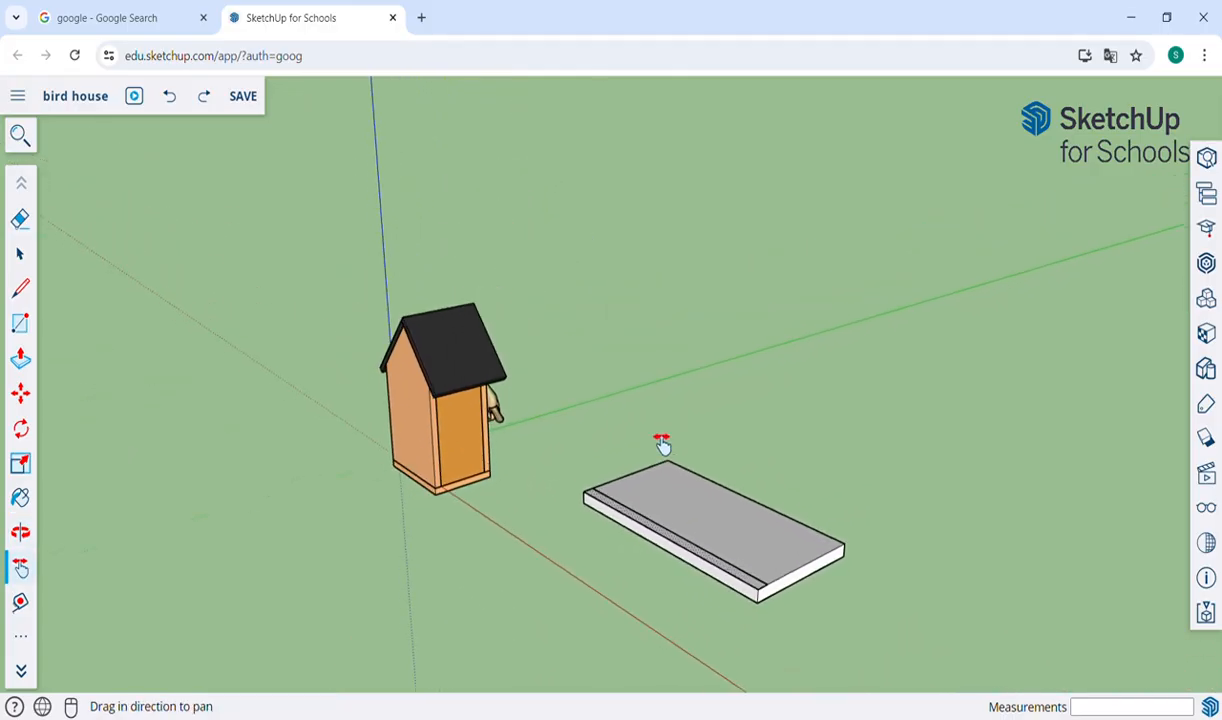
pyautogui.press('o')
pyautogui.moveTo(618, 533); pyautogui.dragTo(649, 539)
pyautogui.press('p')
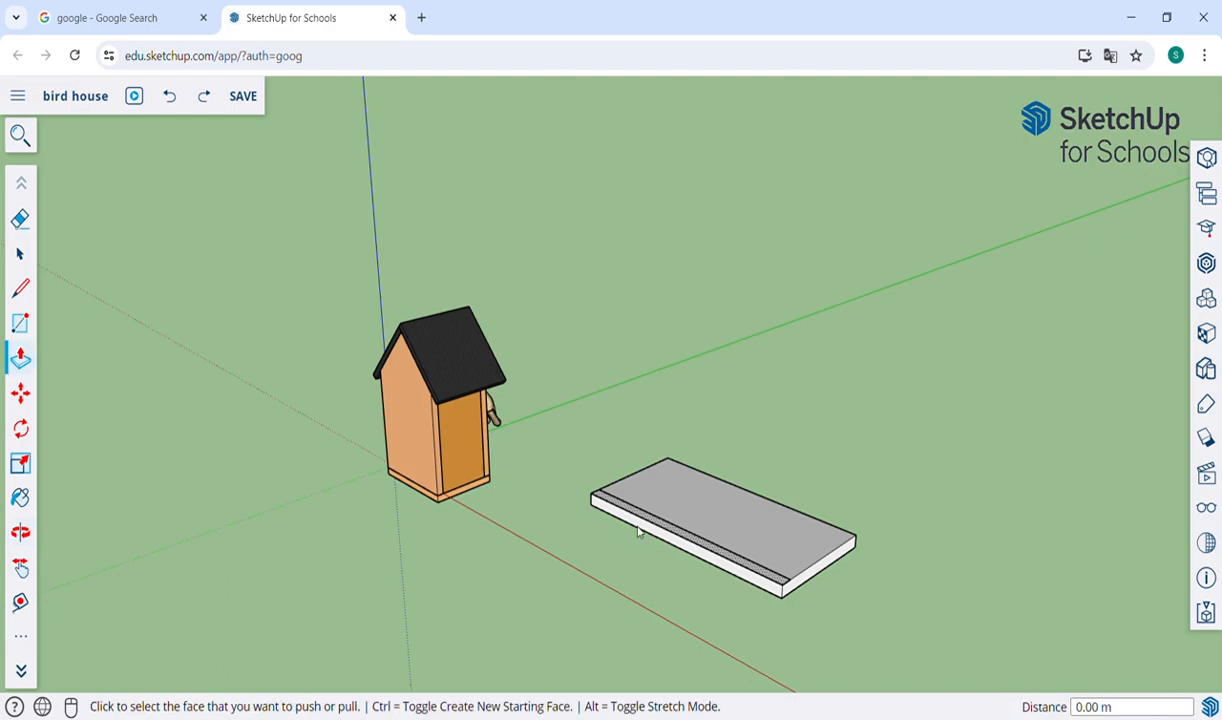
pyautogui.click(668, 533)
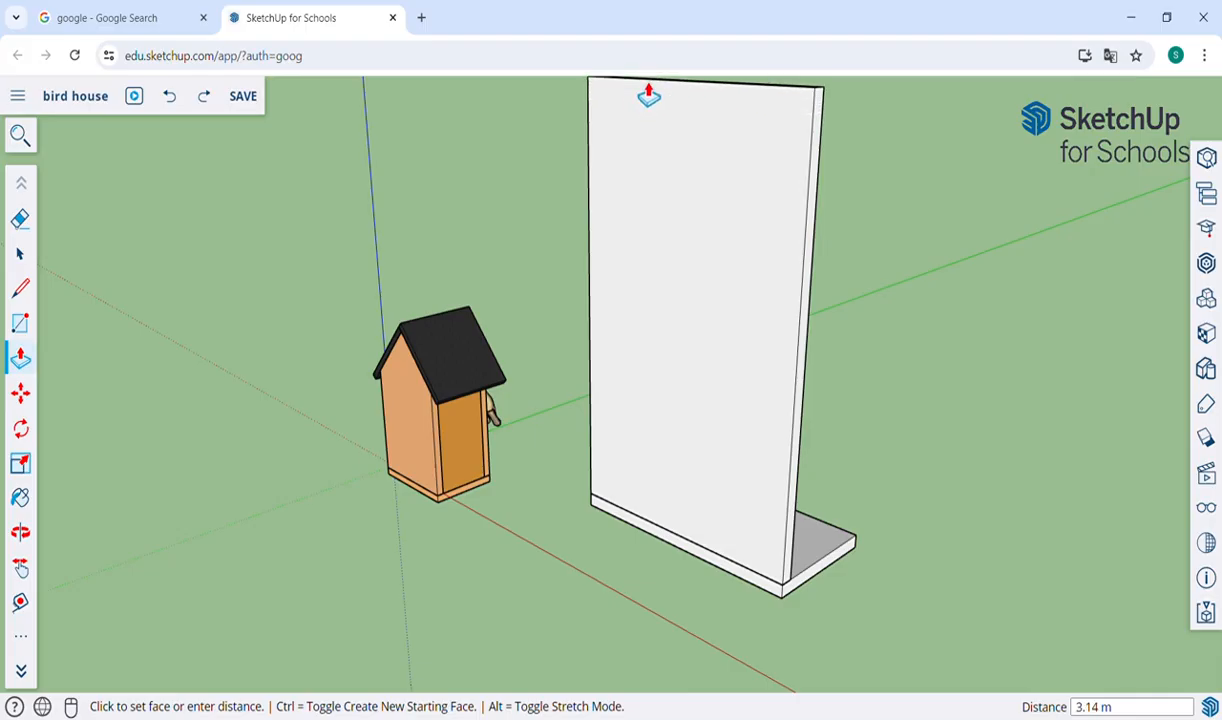
pyautogui.click(648, 95)
pyautogui.write('3')
pyautogui.press('Return')
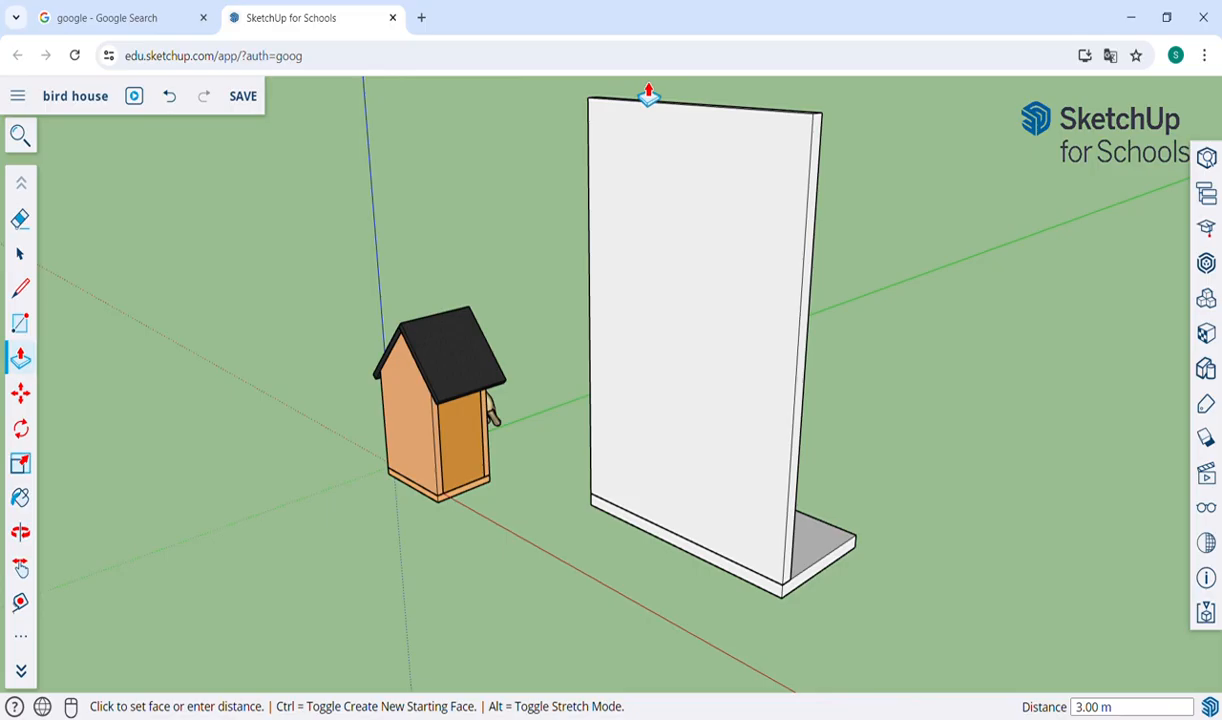
pyautogui.press('o')
pyautogui.moveTo(526, 409); pyautogui.dragTo(438, 416)
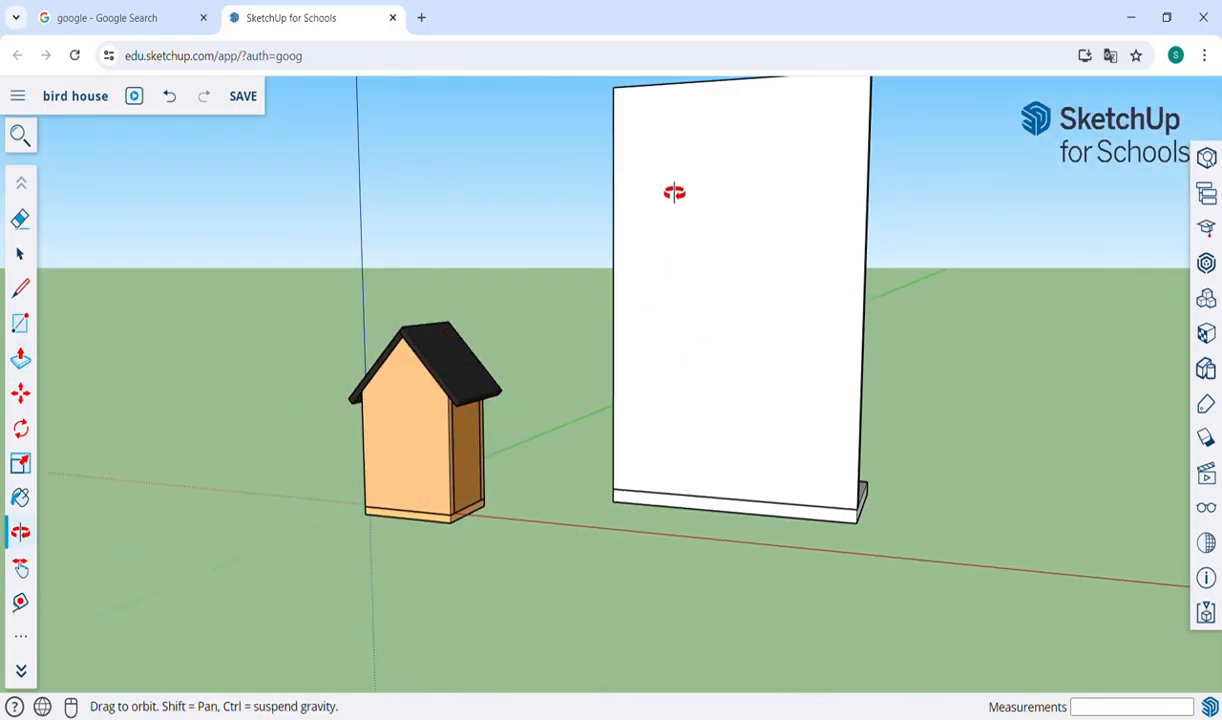
# Draw two lines, each about 1.41 m long, from the midpoint of the wall's top edge down to its two side edges.
pyautogui.moveTo(676, 199); pyautogui.dragTo(706, 272)
pyautogui.press('h')
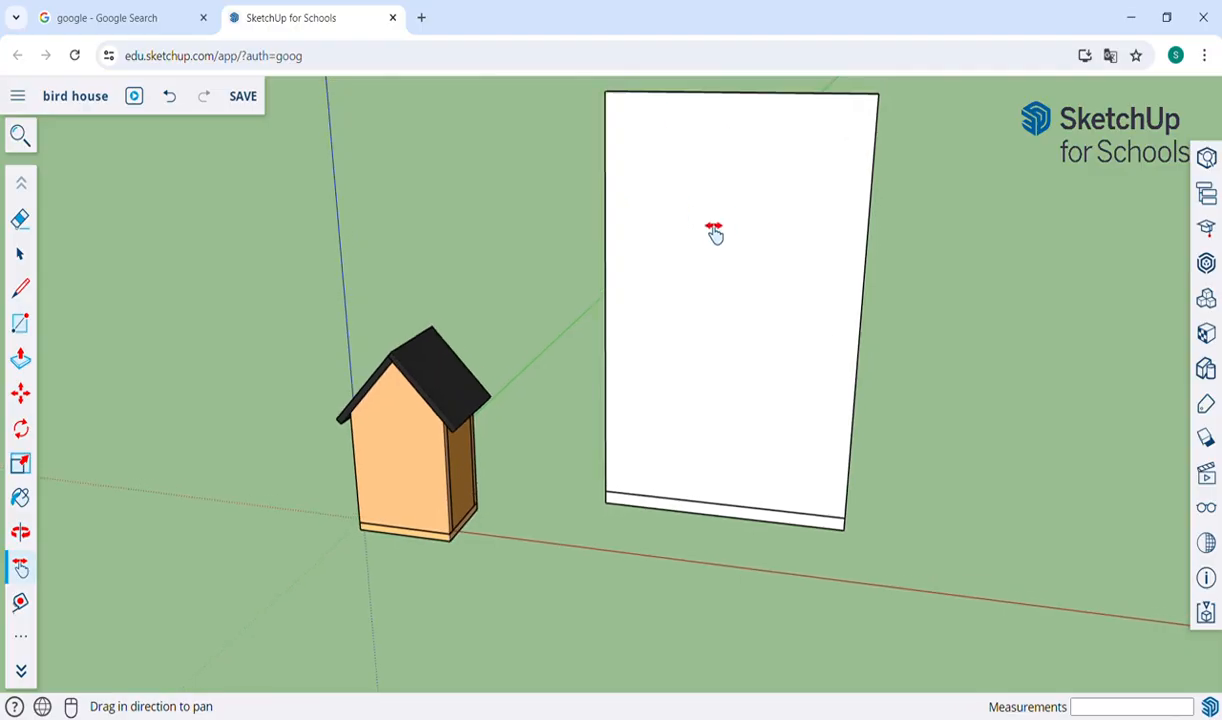
pyautogui.moveTo(726, 221); pyautogui.dragTo(594, 332)
pyautogui.scroll(4, 633, 262)
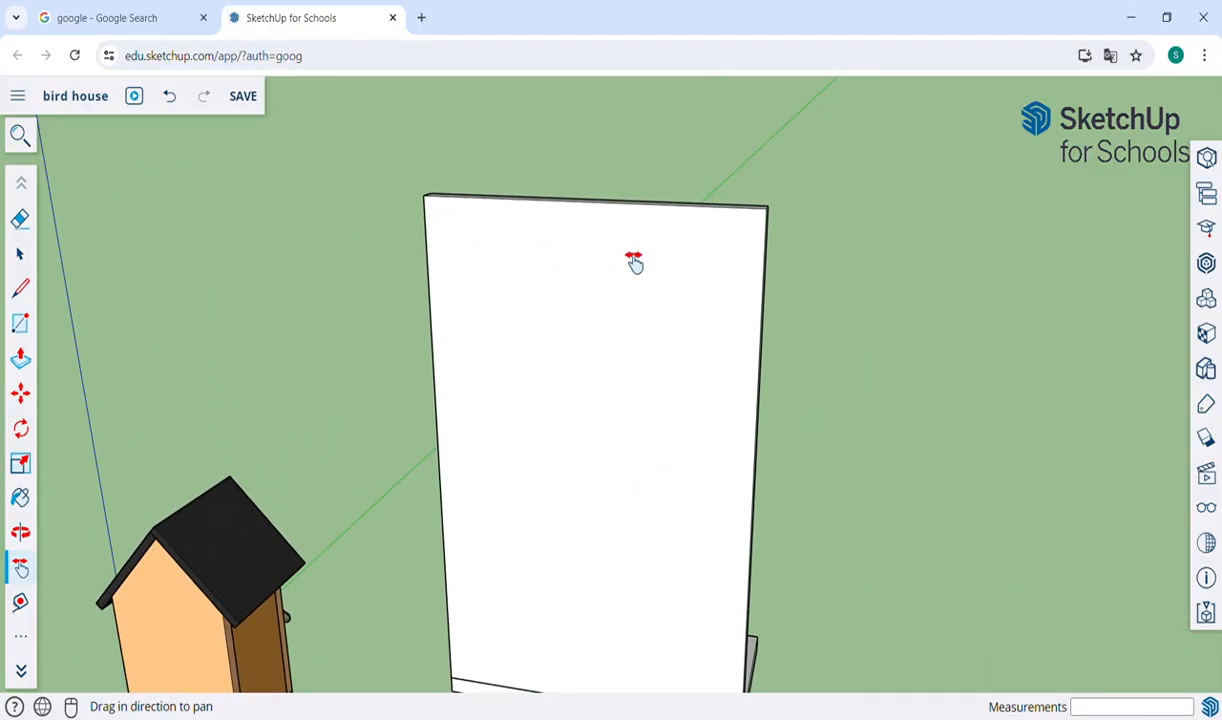
pyautogui.press('o')
pyautogui.moveTo(532, 357); pyautogui.dragTo(652, 333)
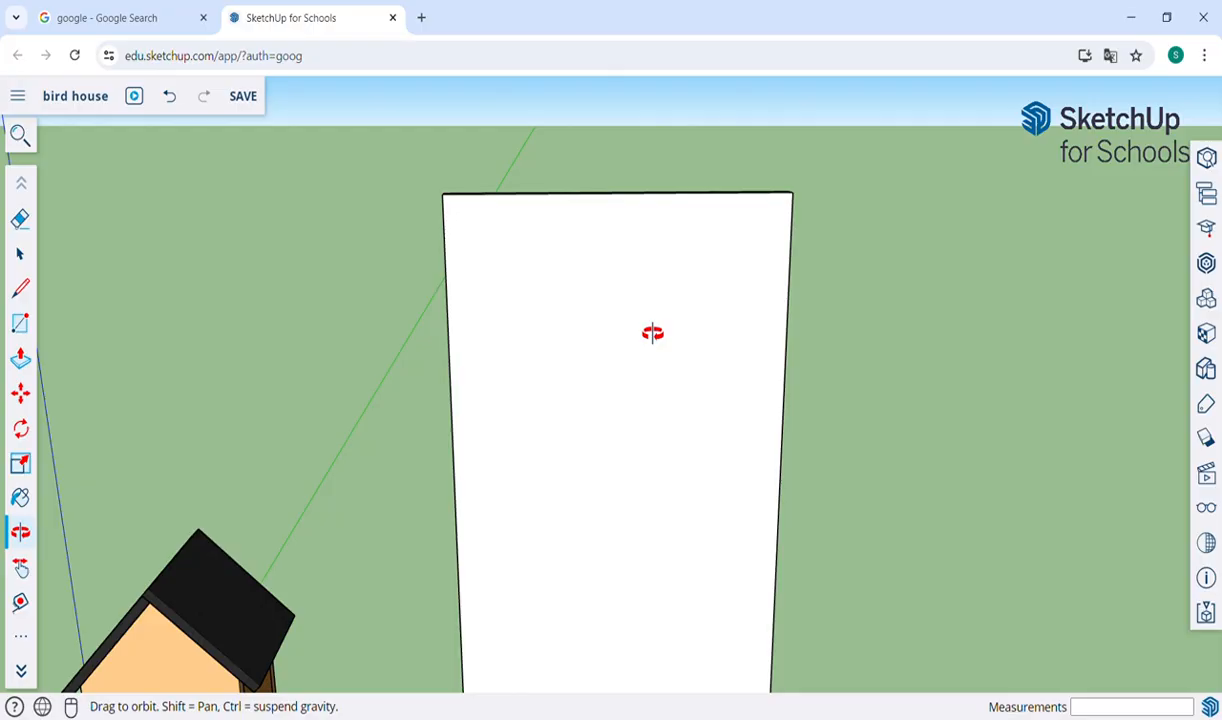
pyautogui.press('l')
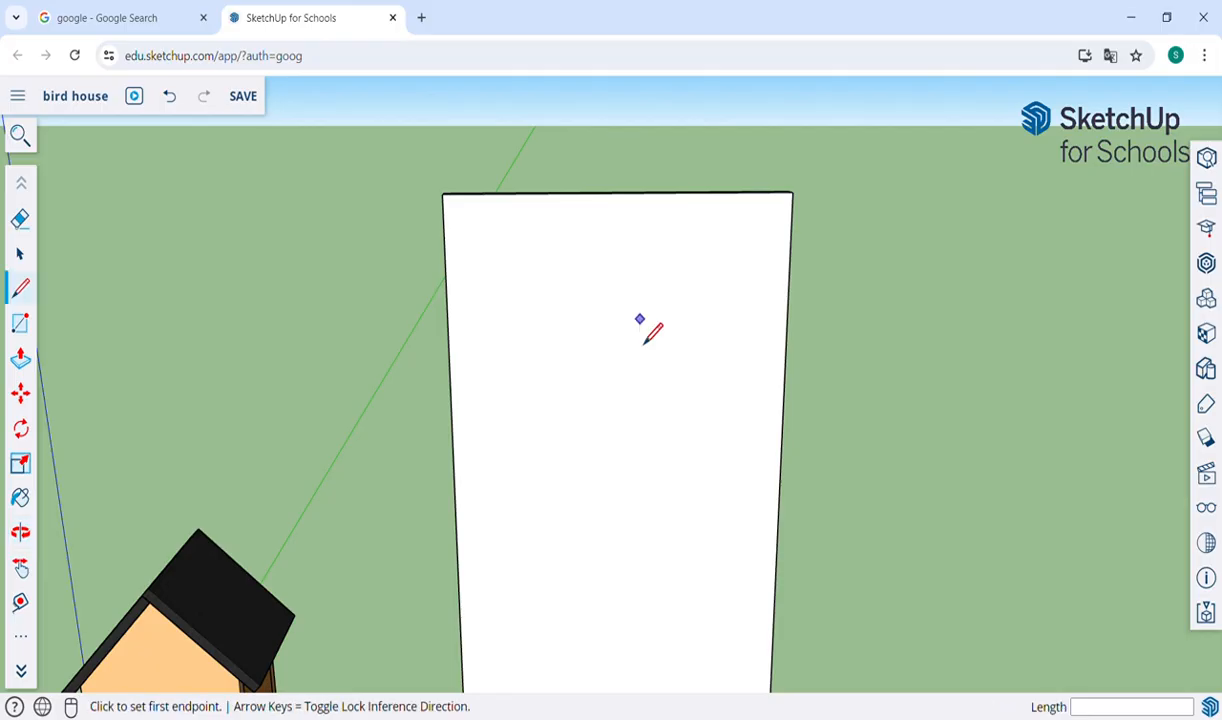
pyautogui.click(620, 193)
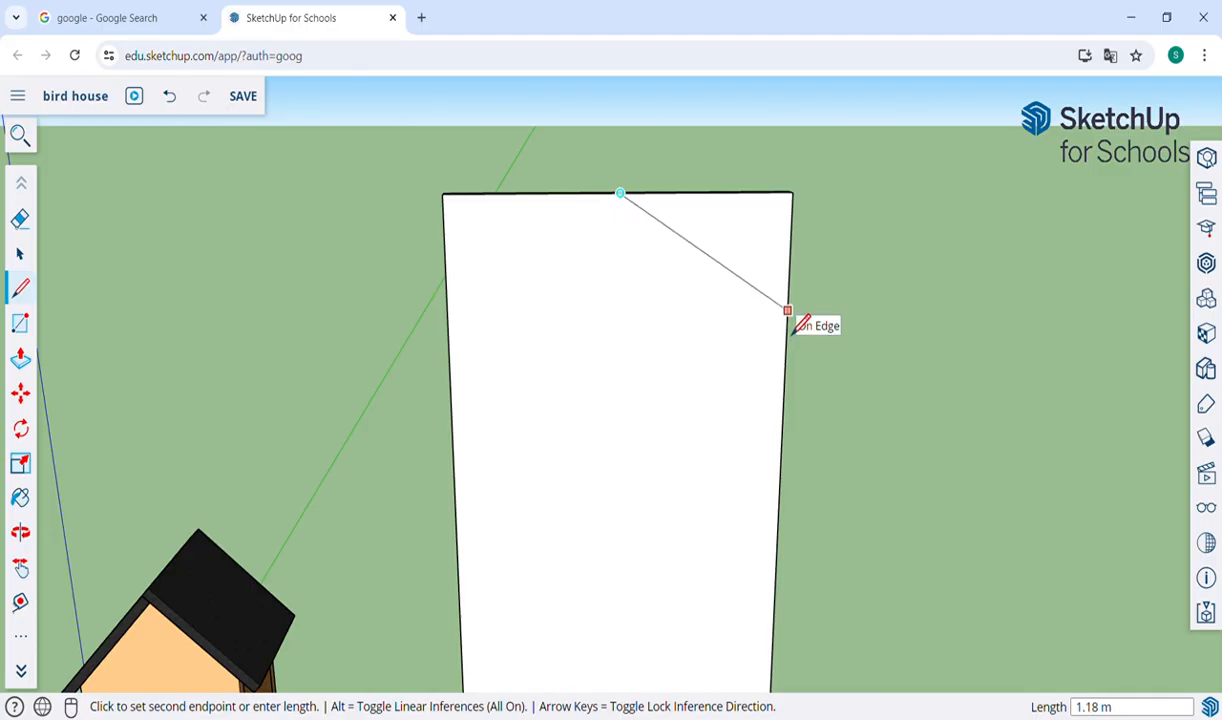
pyautogui.click(787, 396)
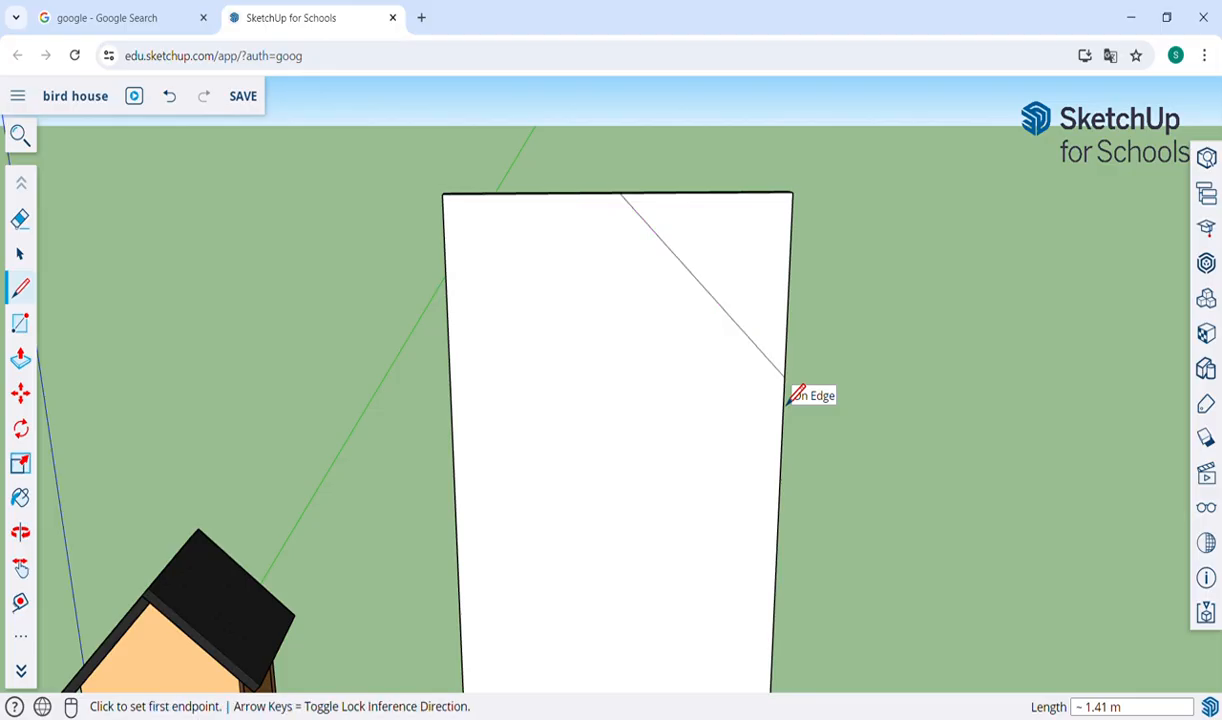
pyautogui.click(621, 195)
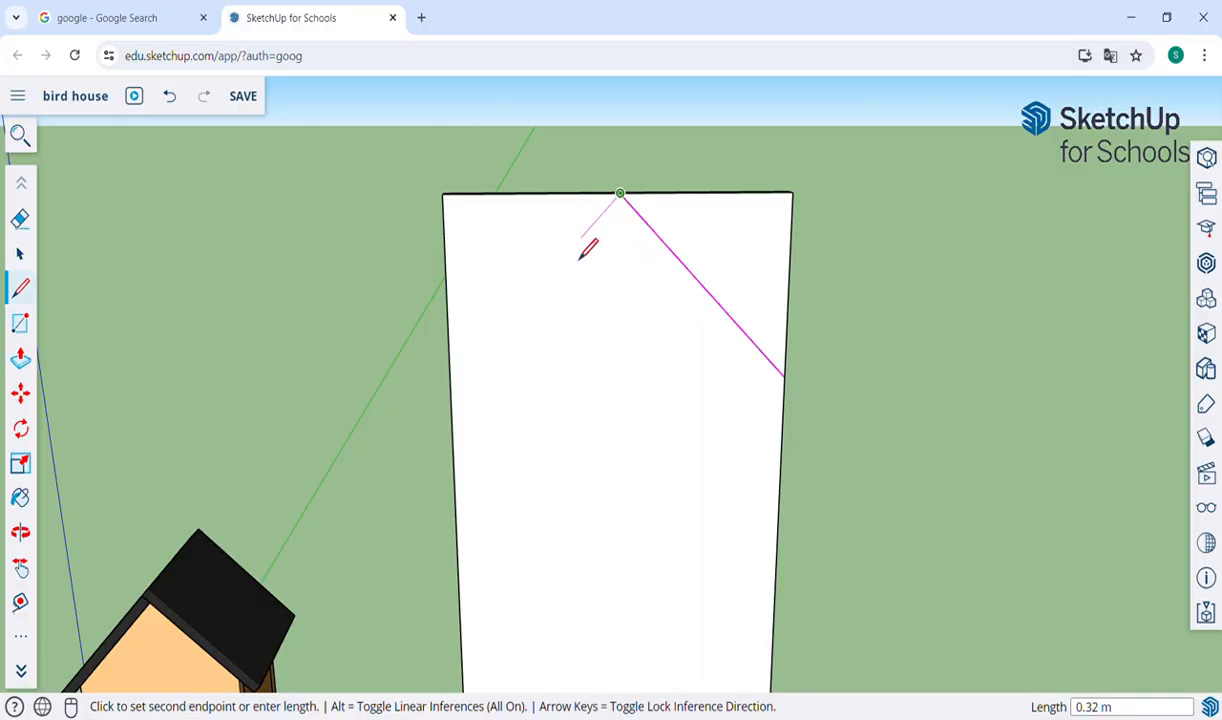
pyautogui.click(454, 406)
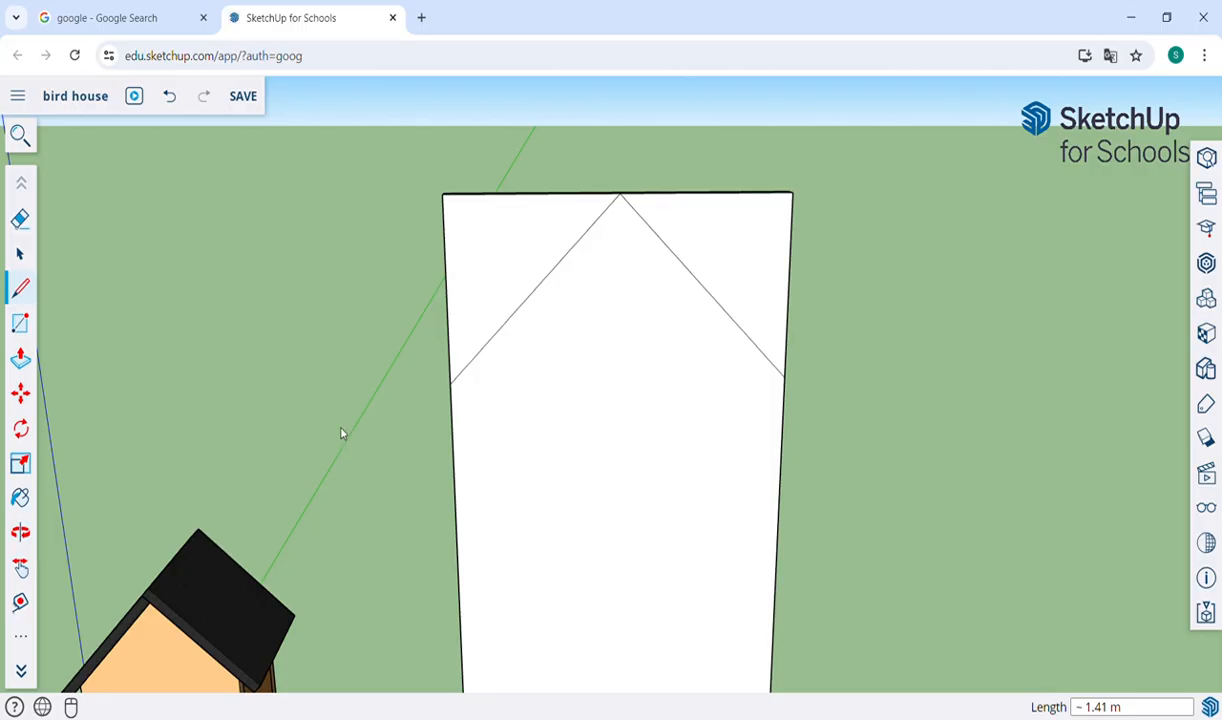
# Push/Pull both upper corner triangles through the wall's 0.10 m thickness to cut it into a pointed gable.
pyautogui.press('p')
pyautogui.press('o')
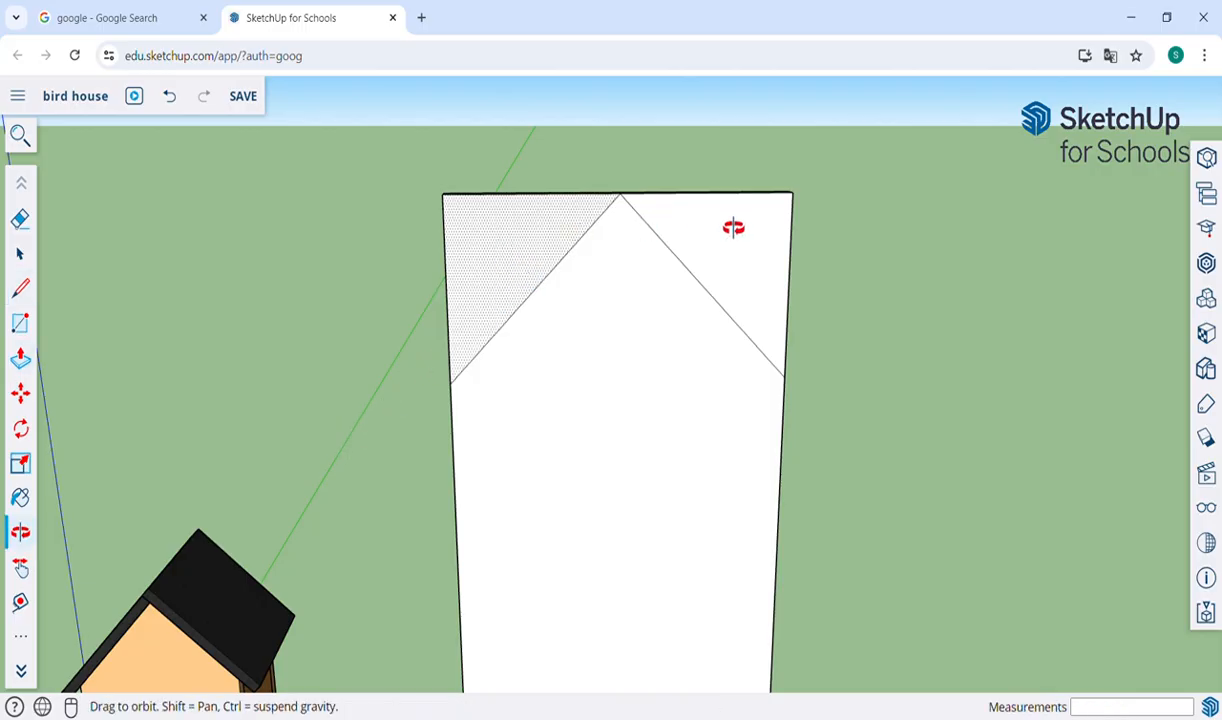
pyautogui.moveTo(742, 284); pyautogui.dragTo(541, 342)
pyautogui.press('p')
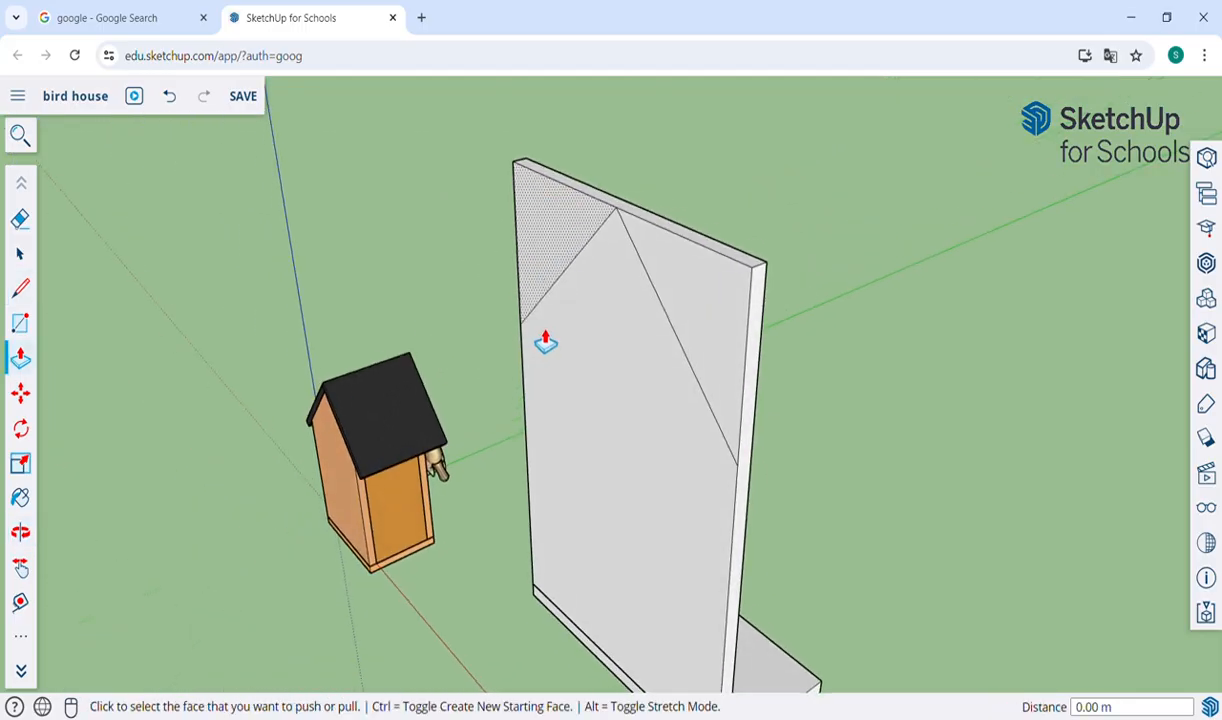
pyautogui.click(722, 320)
pyautogui.click(760, 323)
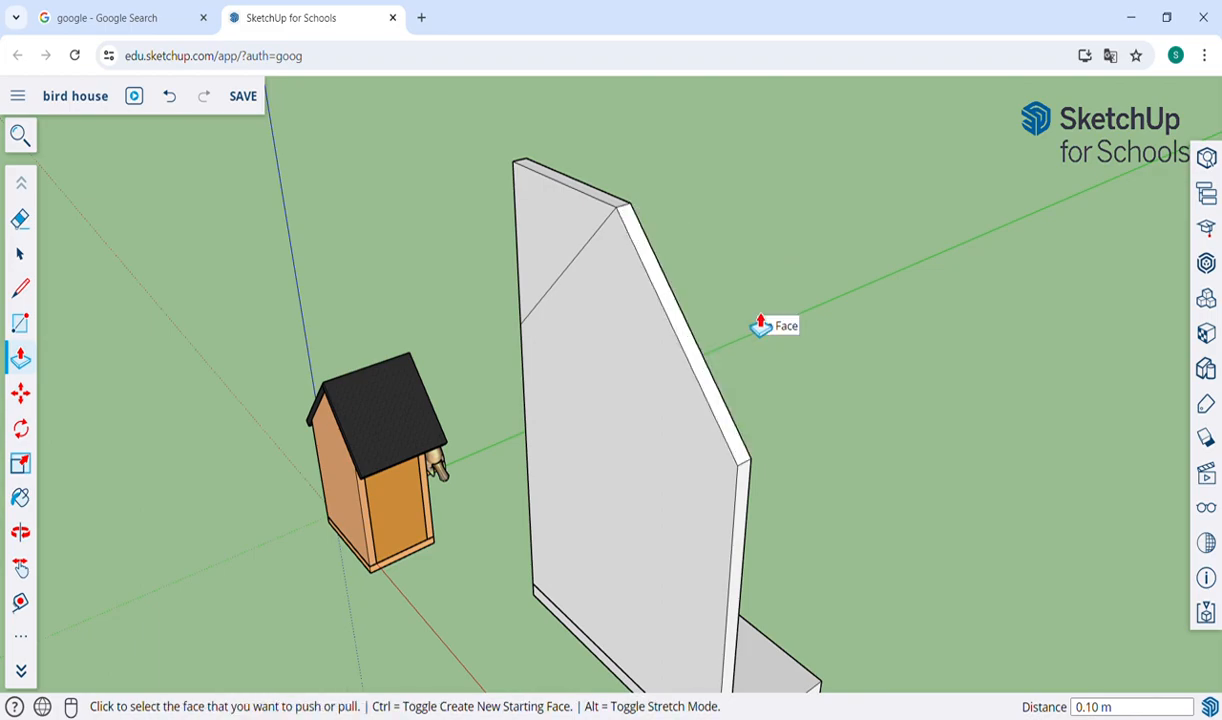
pyautogui.click(575, 226)
pyautogui.click(603, 220)
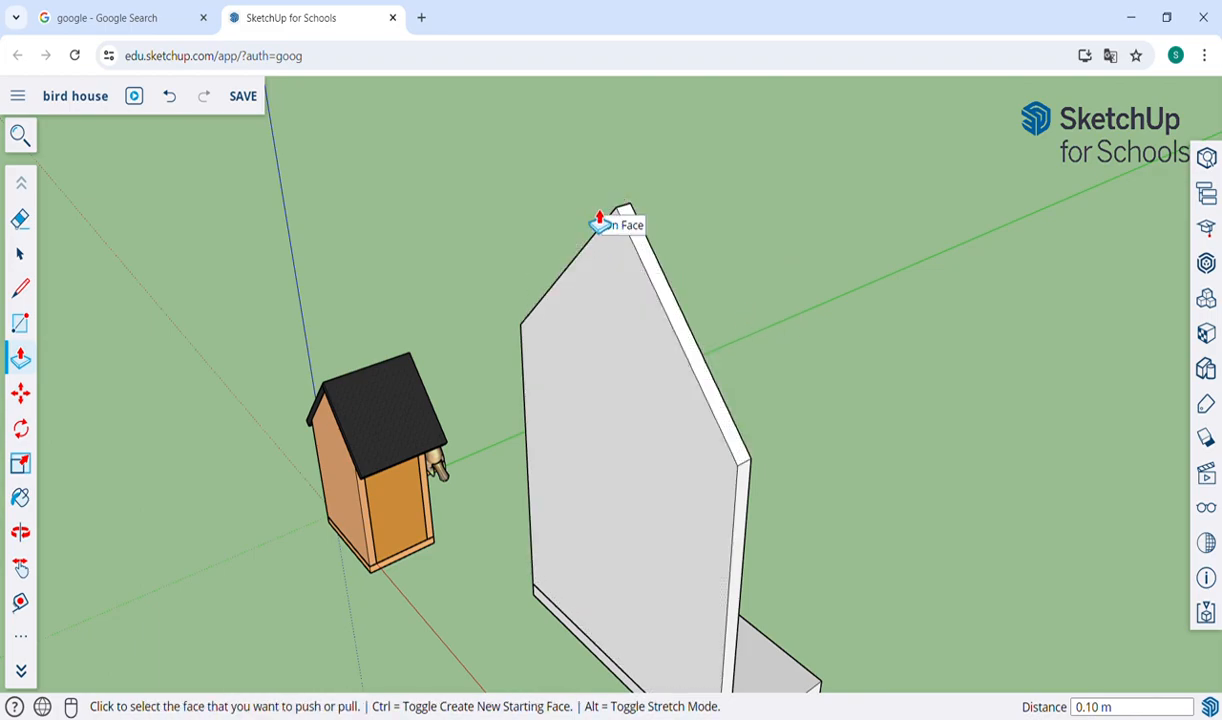
# Make the whole gable wall a group separate from the base board, and clear the selection.
pyautogui.press('o')
pyautogui.moveTo(421, 376); pyautogui.dragTo(484, 265)
pyautogui.press('h')
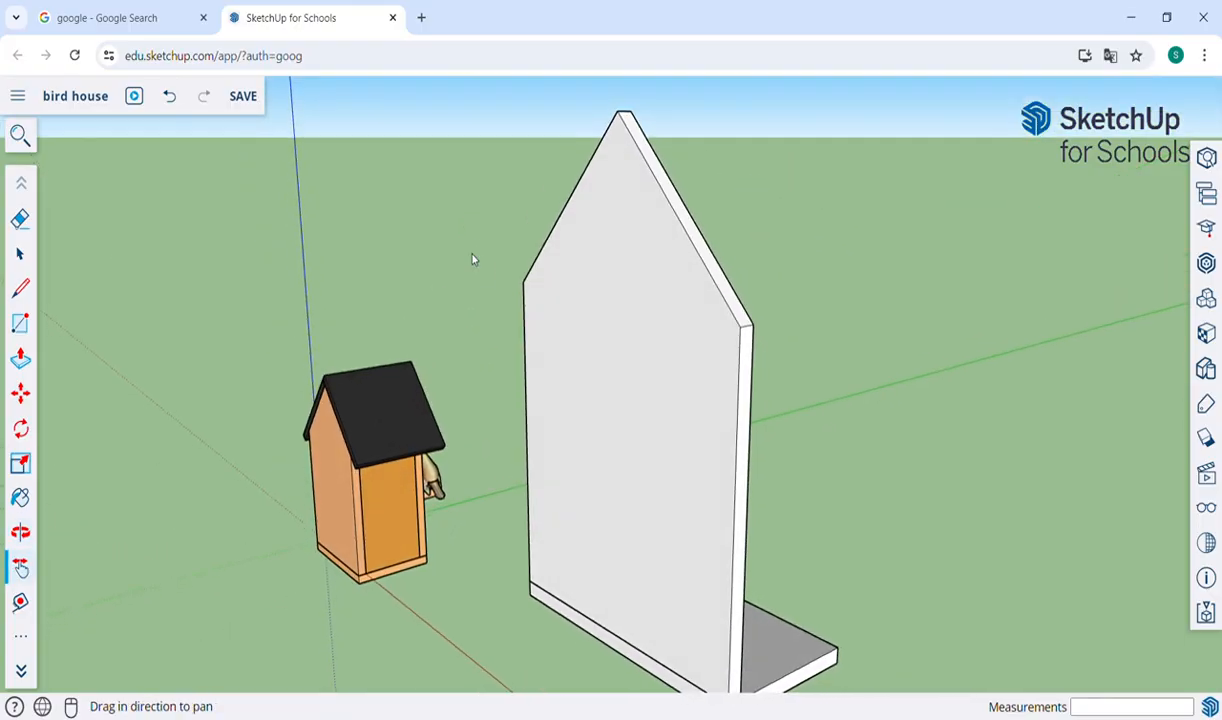
pyautogui.moveTo(677, 462); pyautogui.dragTo(530, 422)
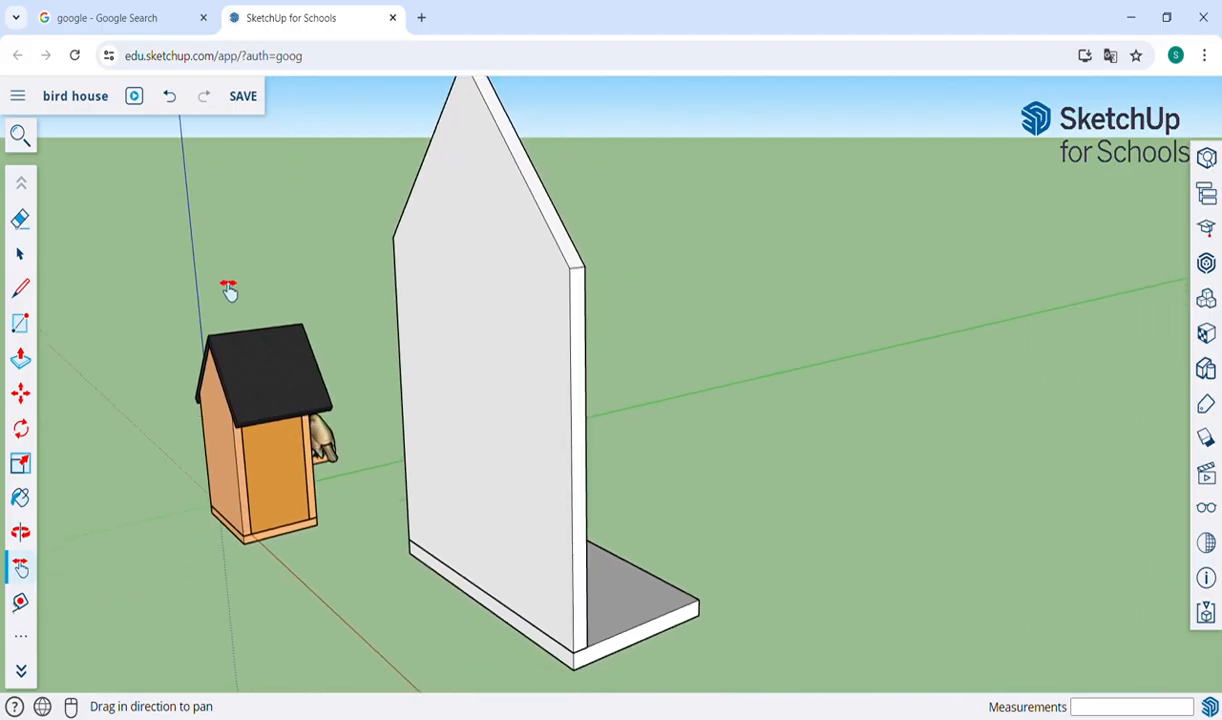
pyautogui.click(24, 255)
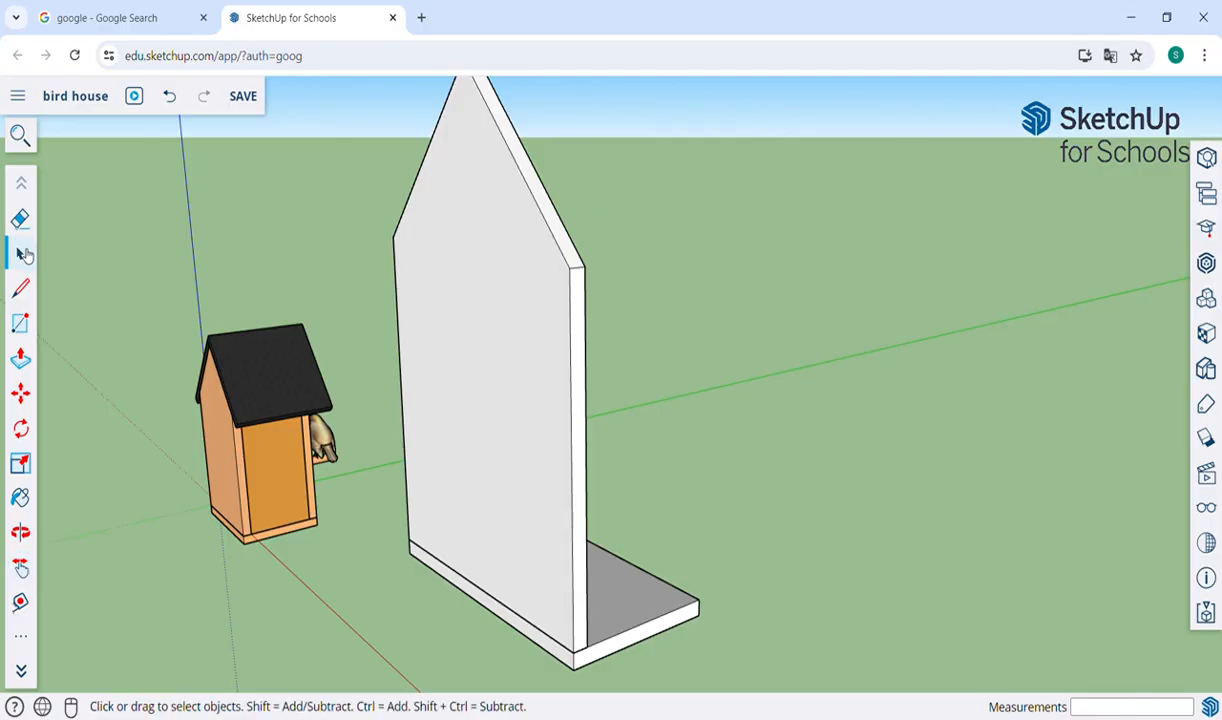
pyautogui.doubleClick(540, 372)
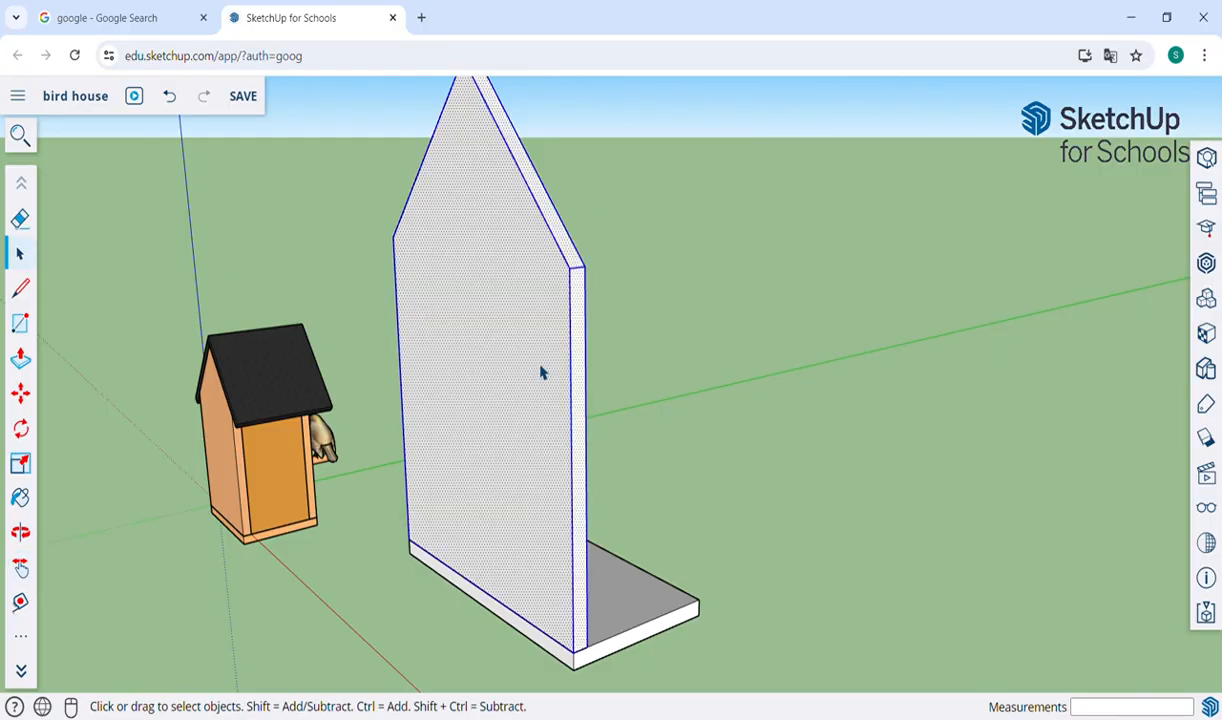
pyautogui.rightClick(540, 372)
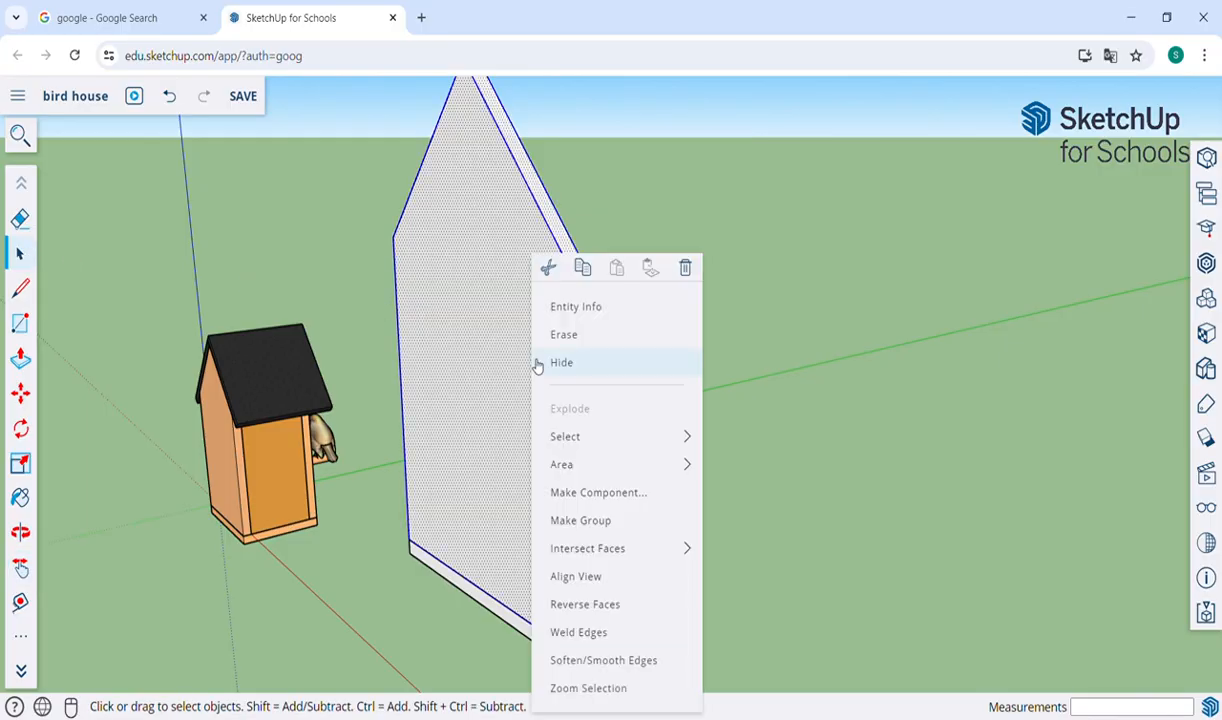
pyautogui.click(558, 521)
pyautogui.press('o')
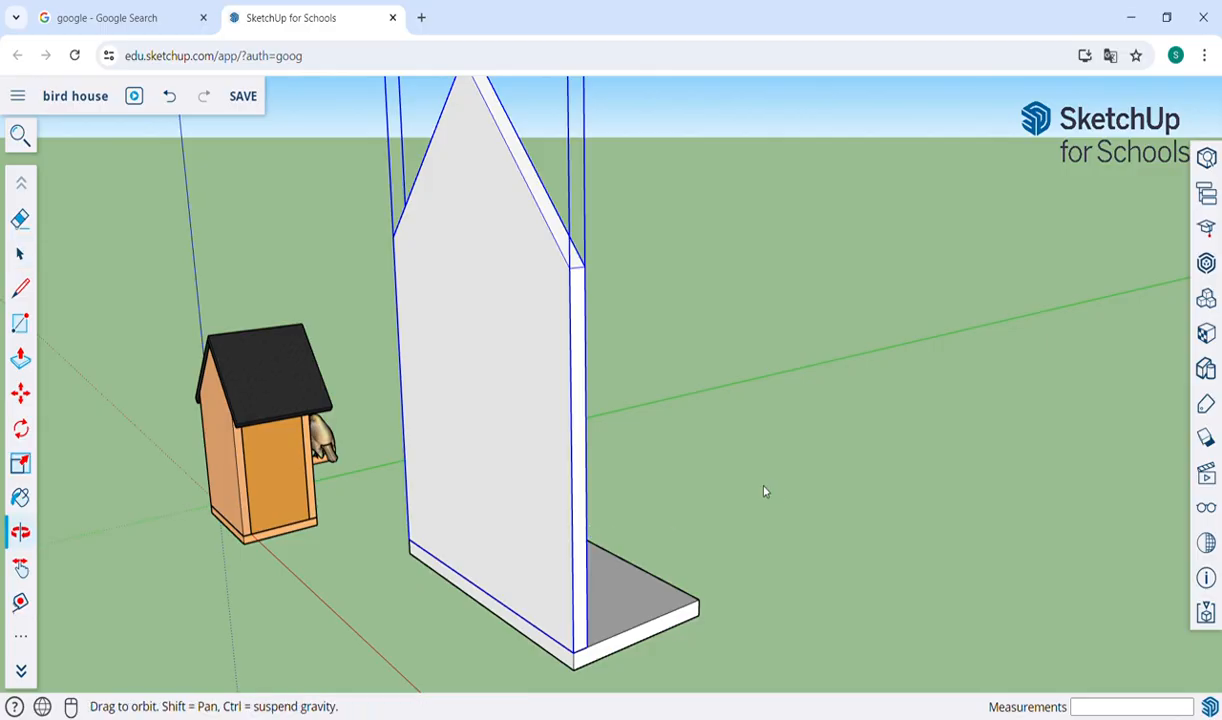
pyautogui.moveTo(764, 491); pyautogui.dragTo(731, 514)
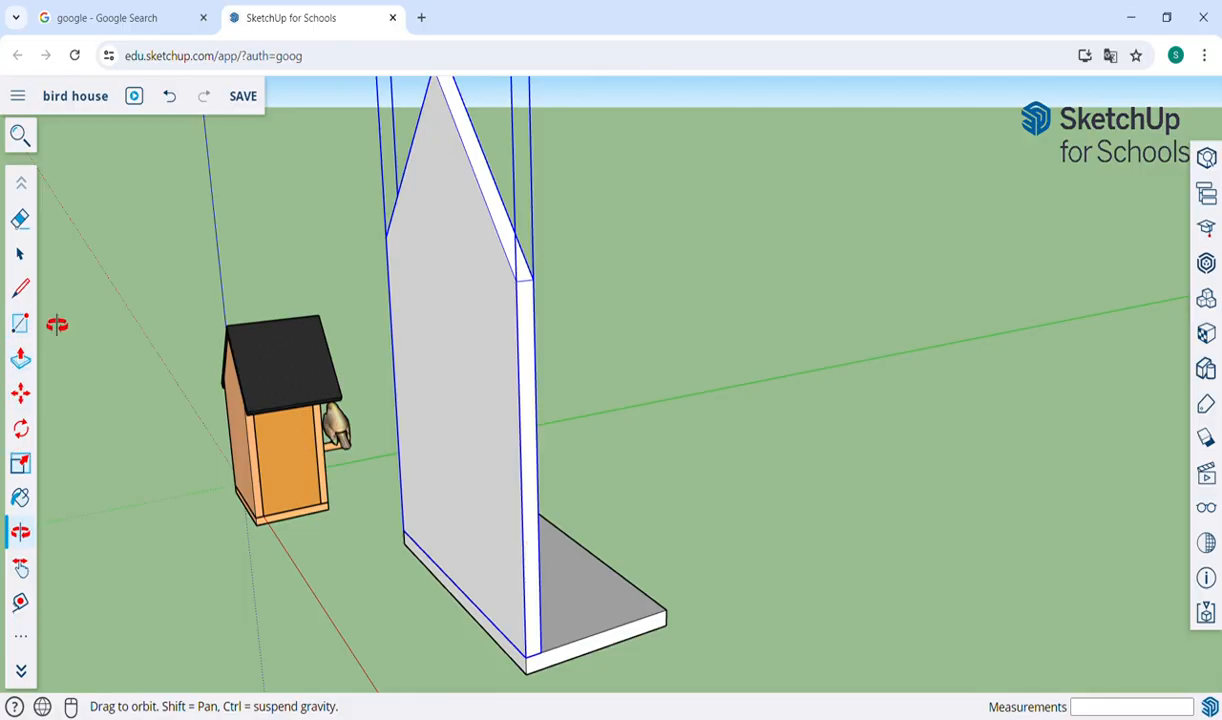
pyautogui.click(19, 253)
pyautogui.click(631, 462)
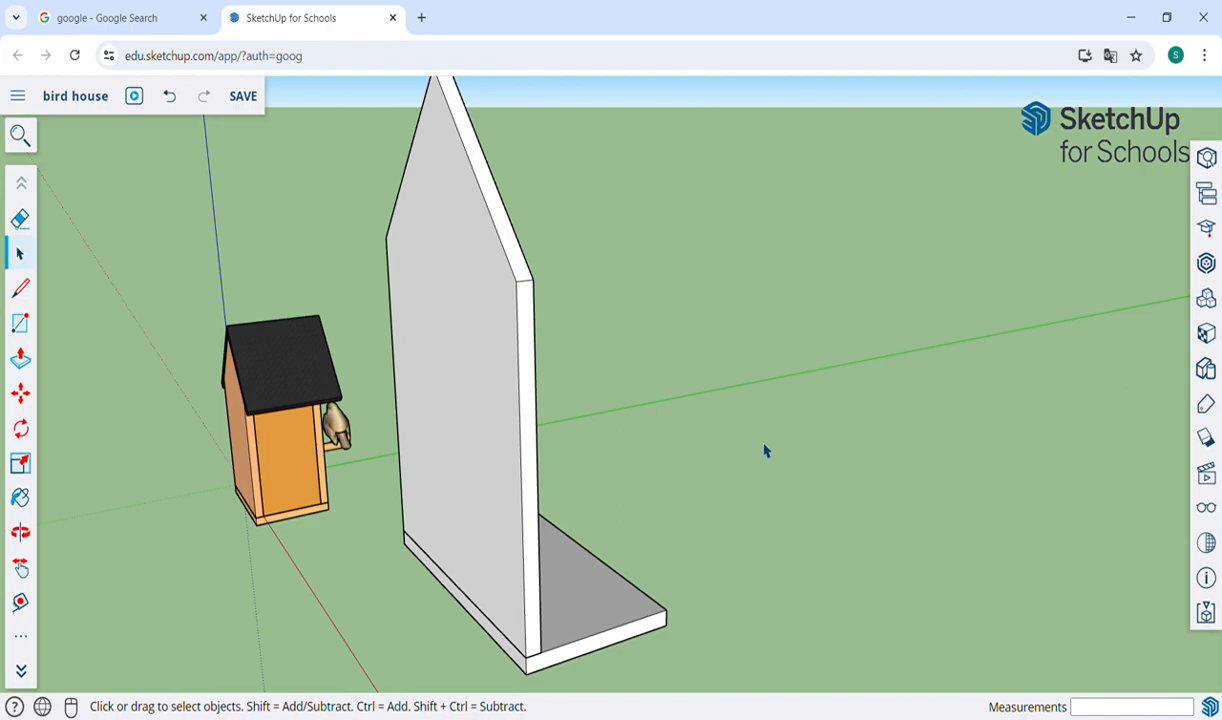
# Check that the gable wall is a separate group by selecting it, opening it for editing and closing it again.
pyautogui.press('o')
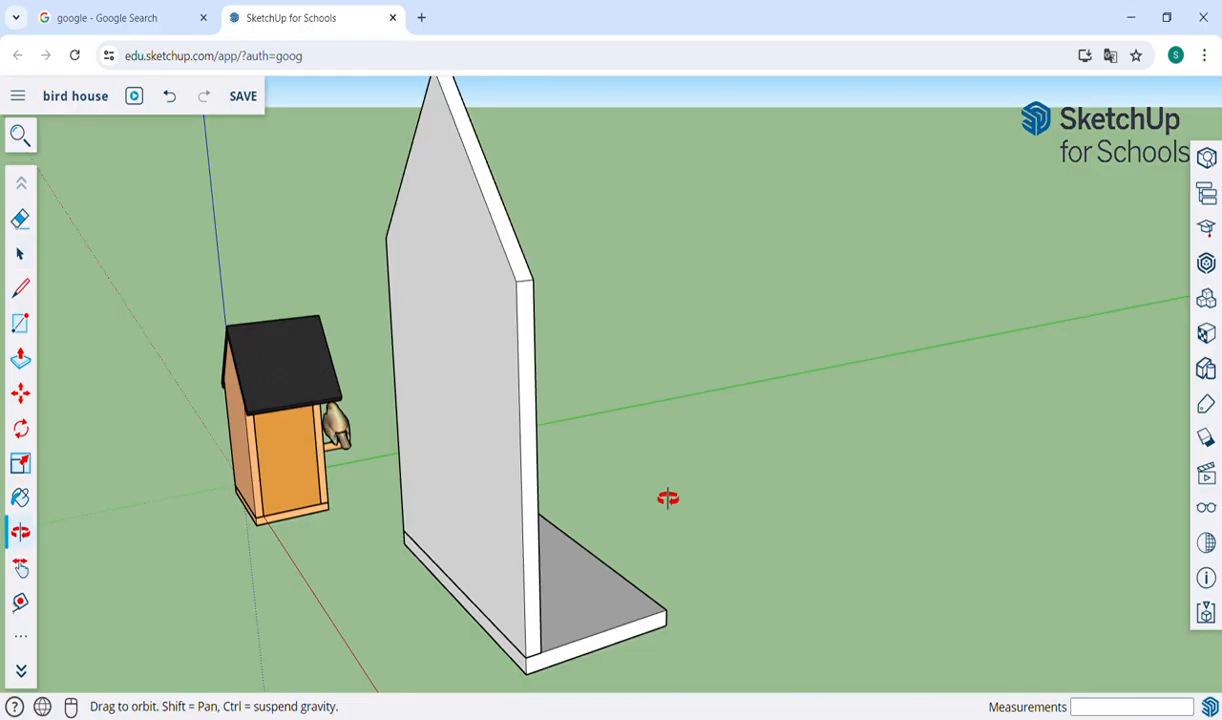
pyautogui.moveTo(683, 519); pyautogui.dragTo(690, 469)
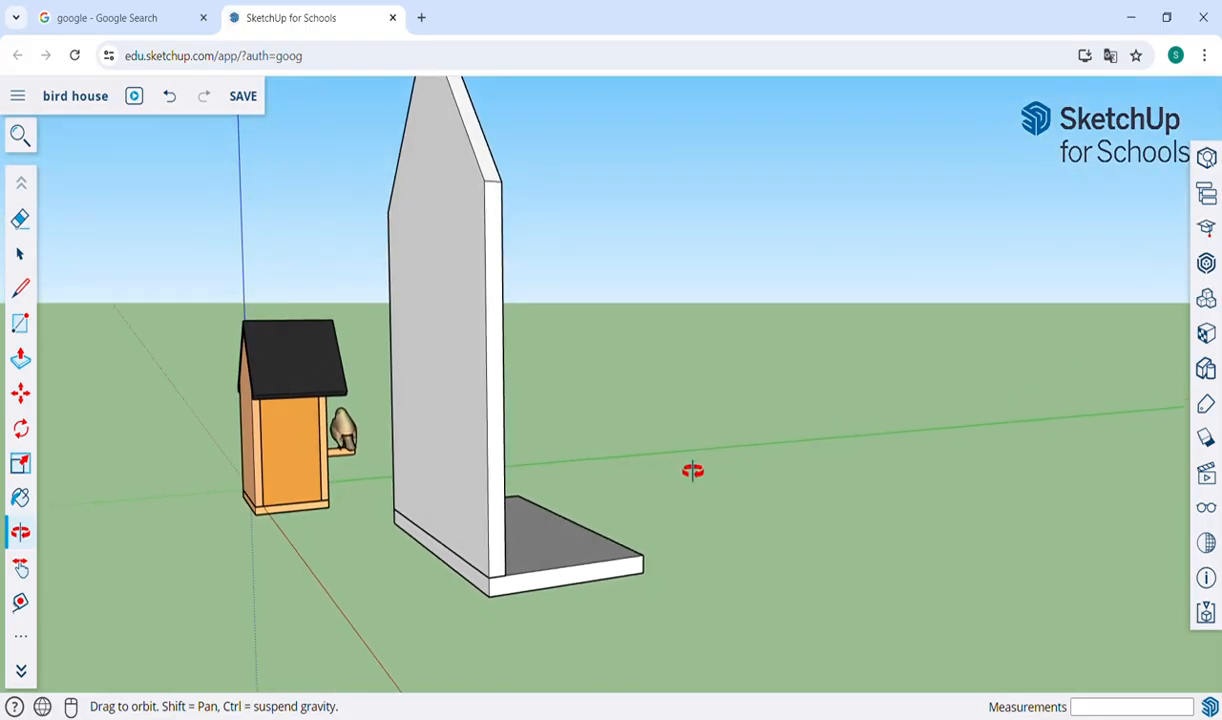
pyautogui.scroll(2, 487, 618)
pyautogui.scroll(3, 487, 618)
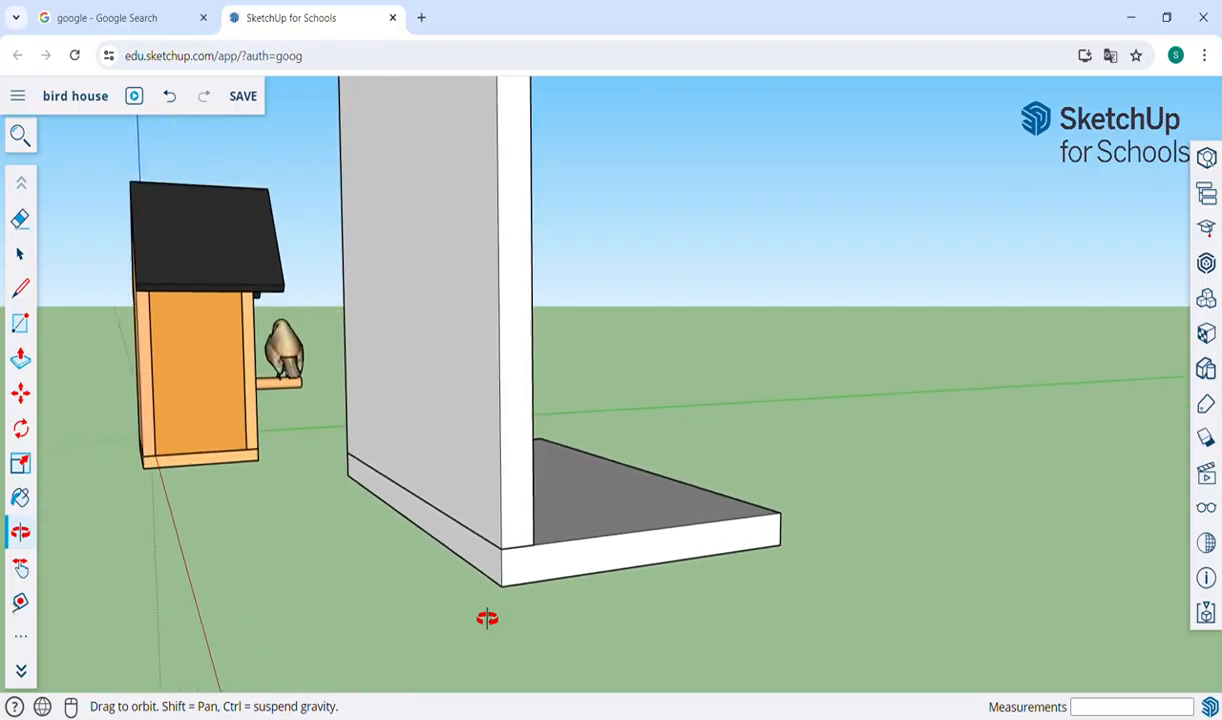
pyautogui.scroll(2, 606, 576)
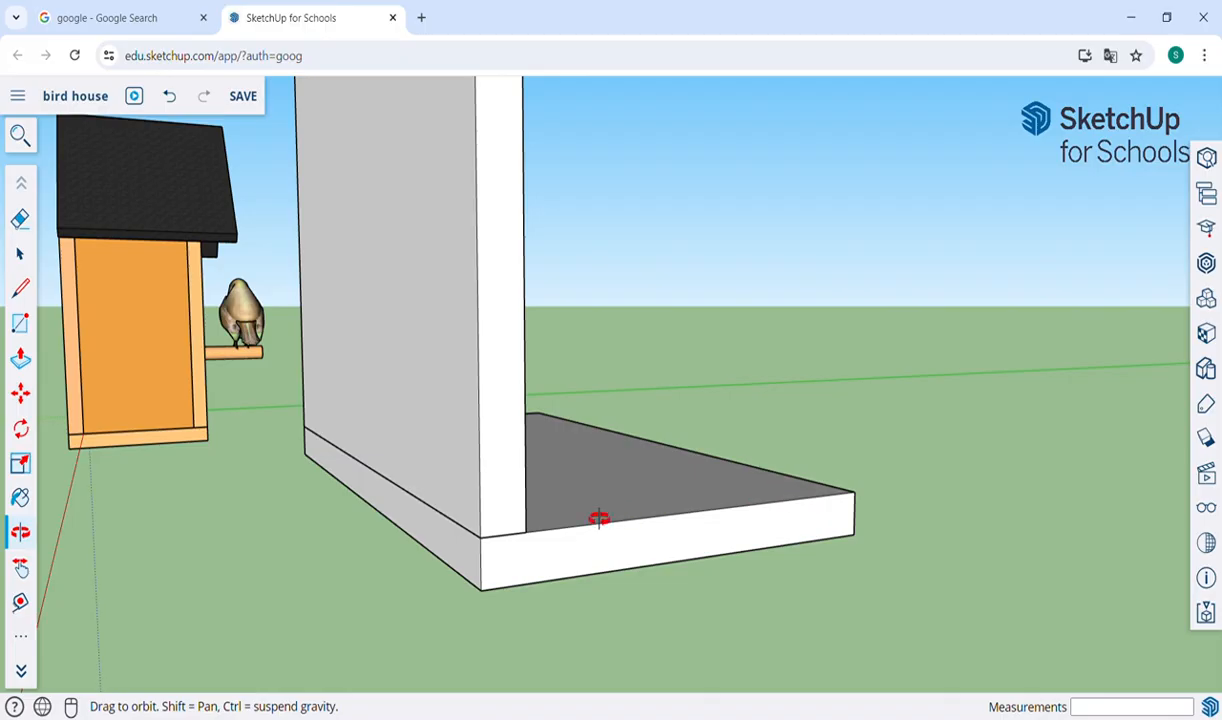
pyautogui.click(20, 253)
pyautogui.click(498, 385)
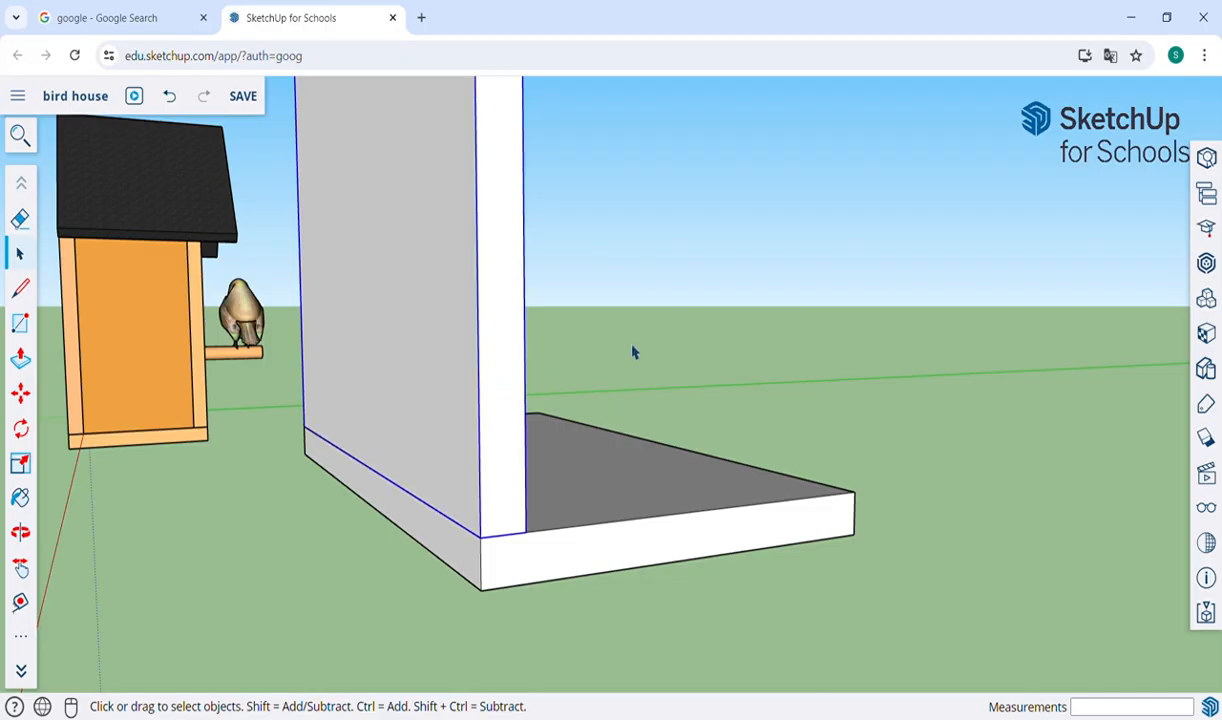
pyautogui.doubleClick(517, 375)
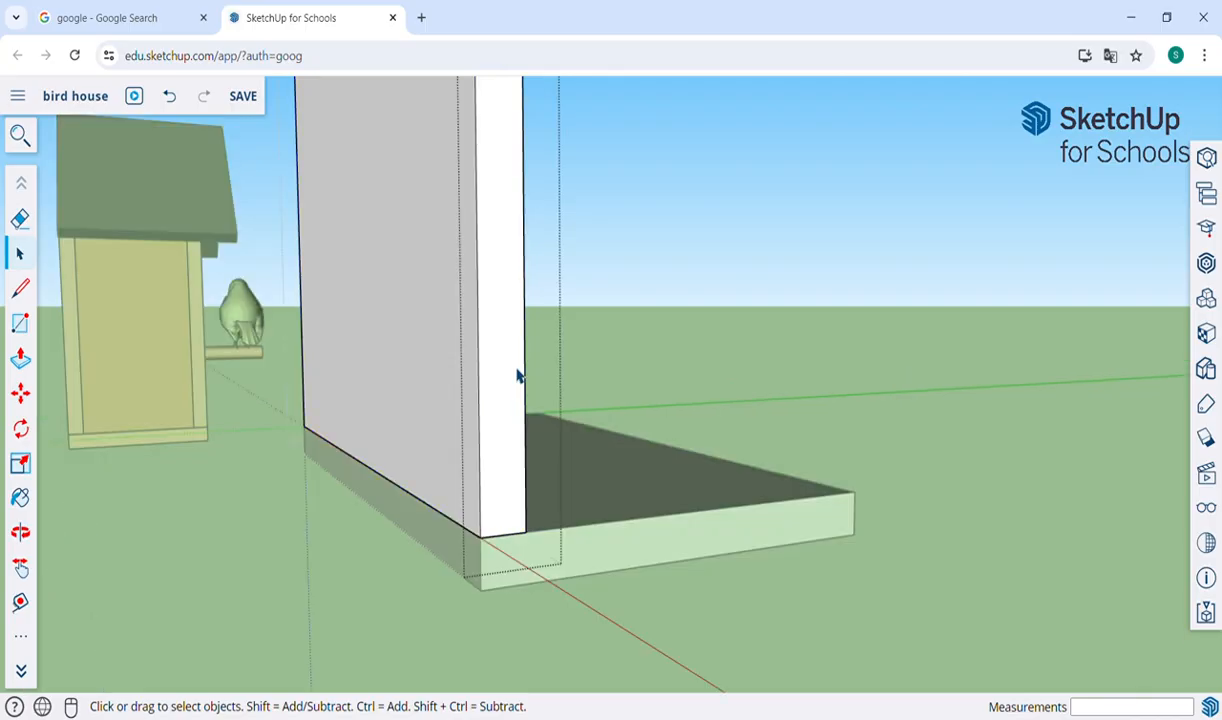
pyautogui.click(654, 360)
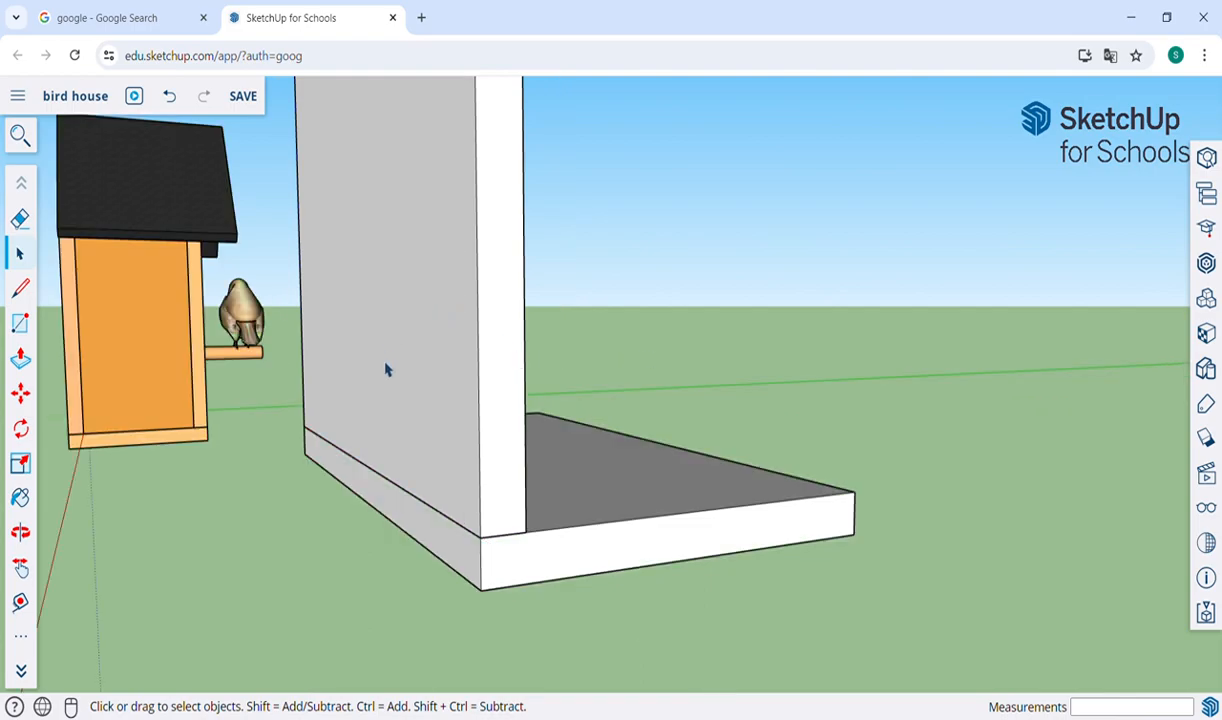
pyautogui.click(420, 285)
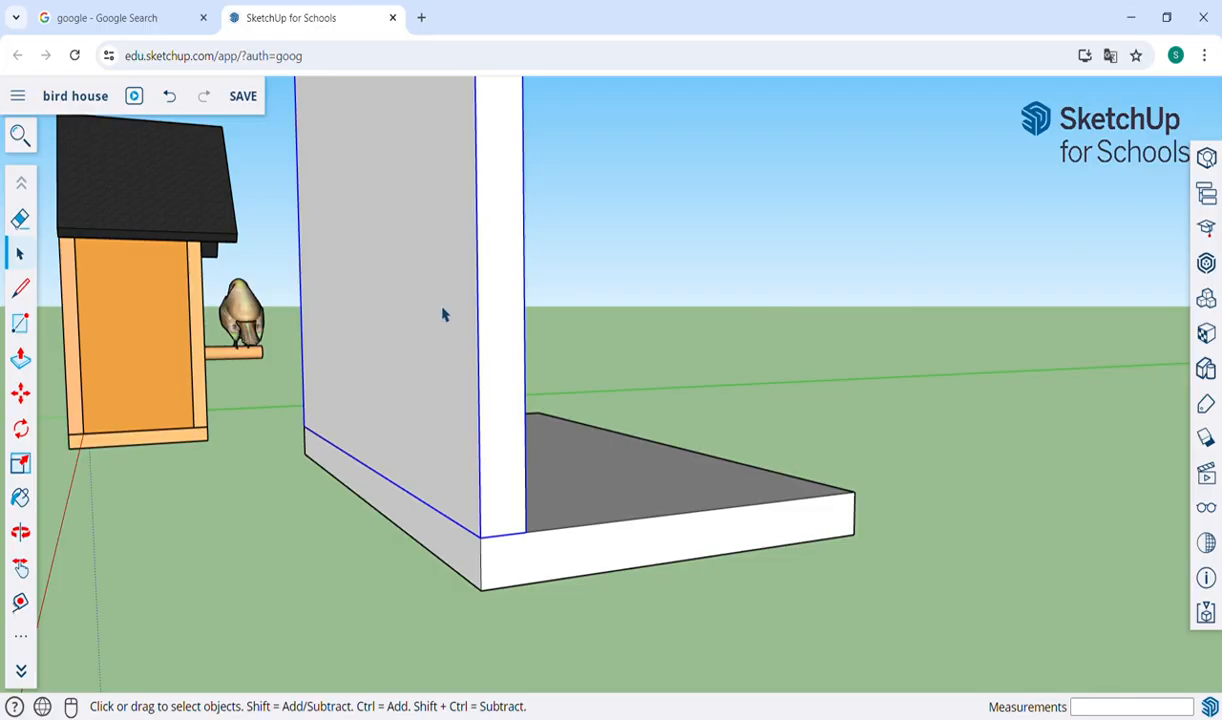
pyautogui.doubleClick(445, 314)
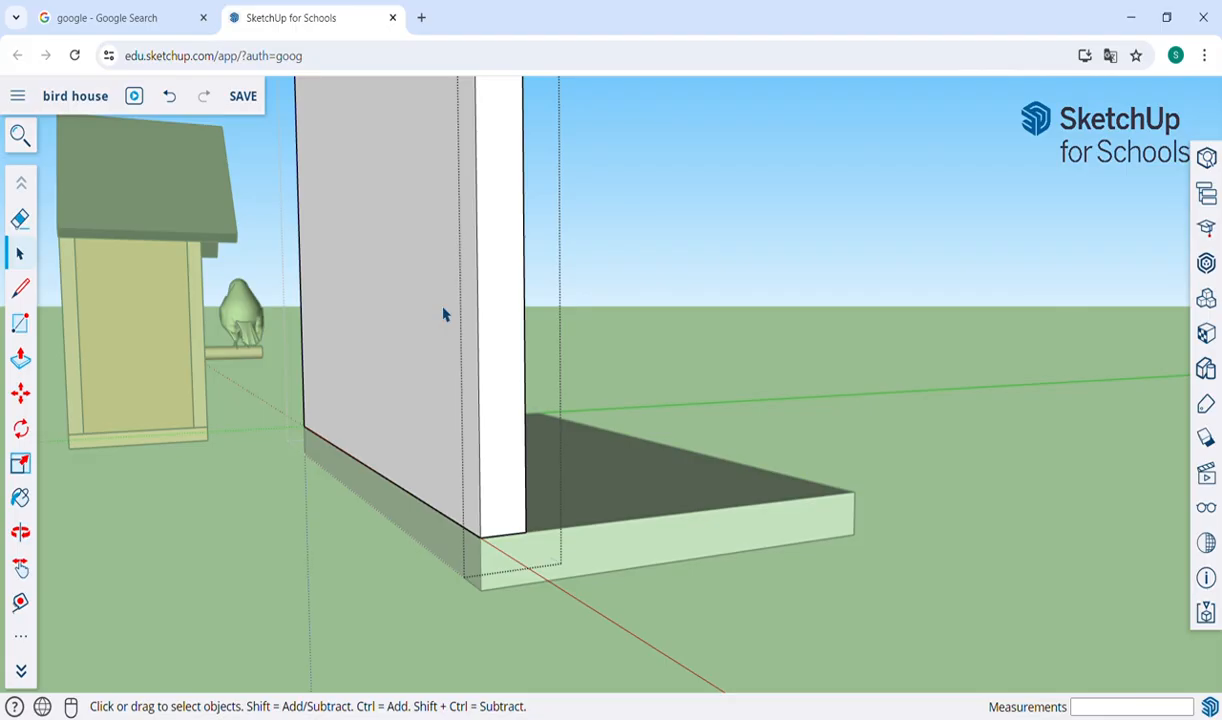
pyautogui.click(637, 293)
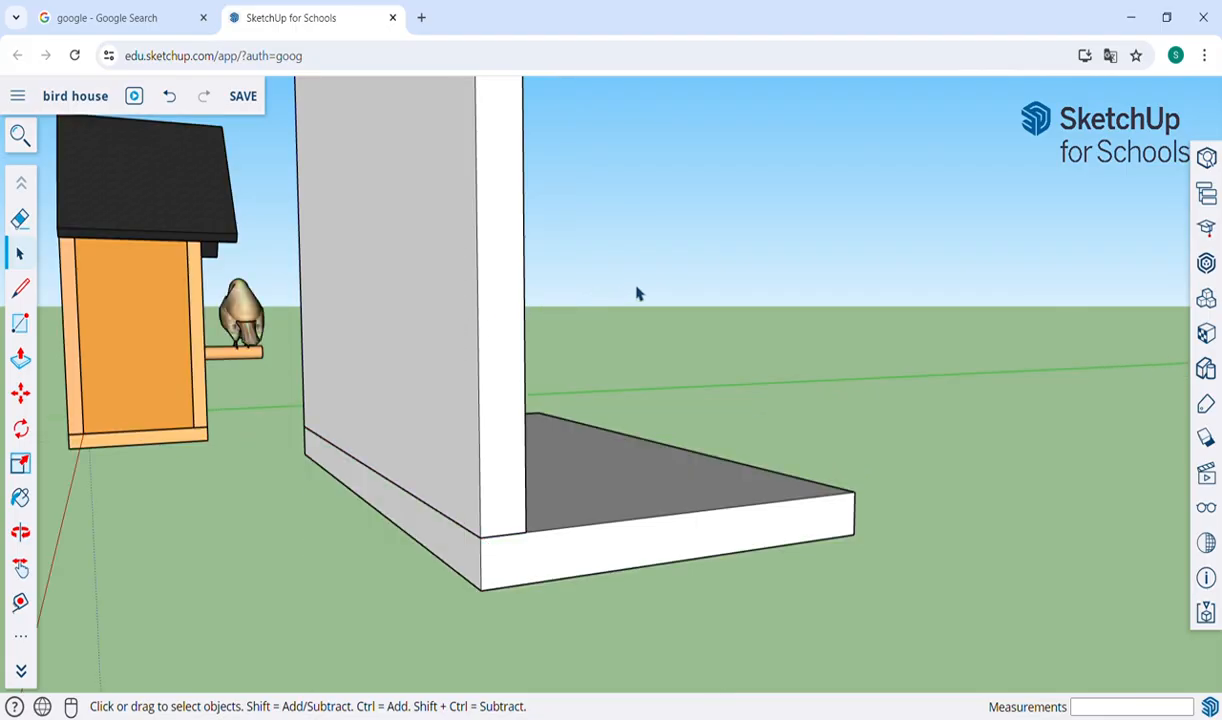
# Copy the gable wall group 0.90 m from its lower inner corner to the outer corner at the opposite edge of the base board.
pyautogui.click(517, 424)
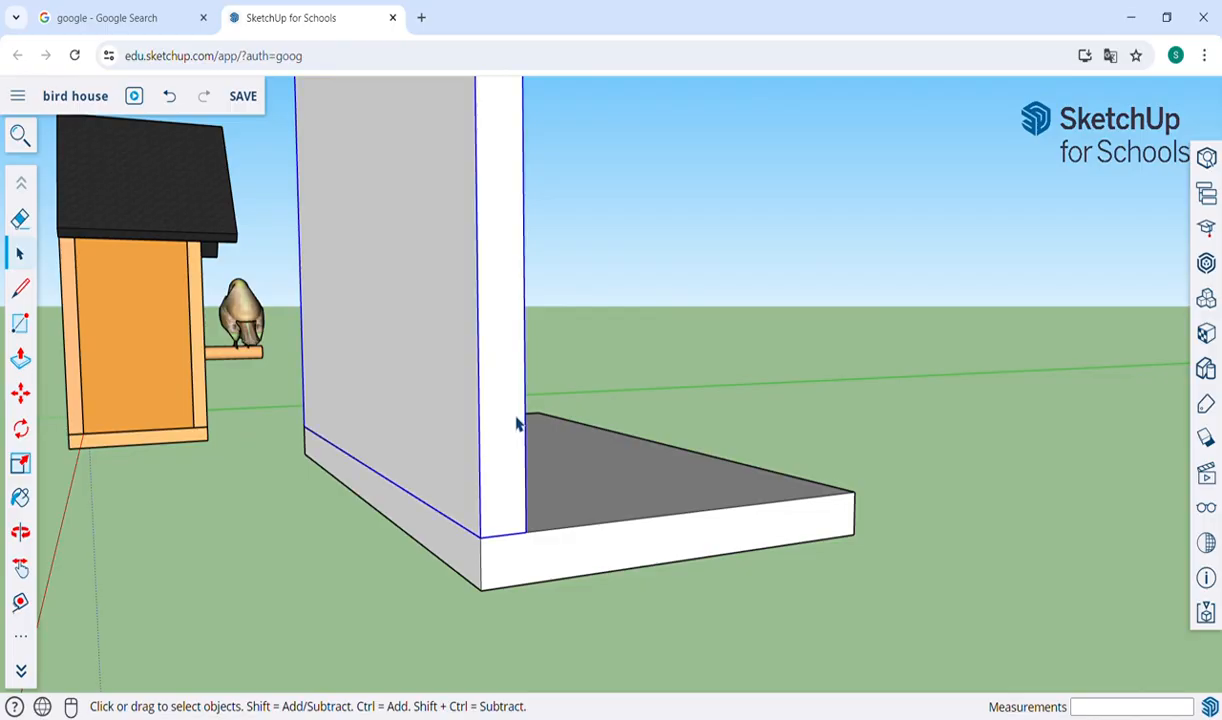
pyautogui.press('m')
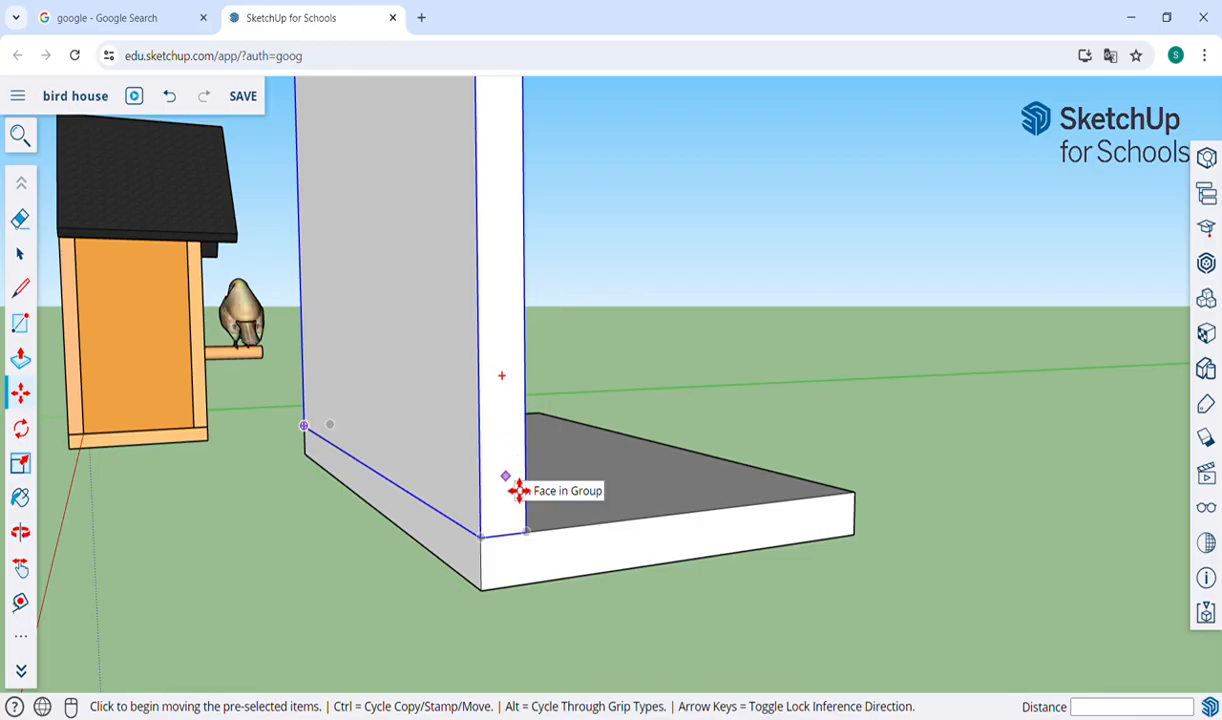
pyautogui.press('ctrl')
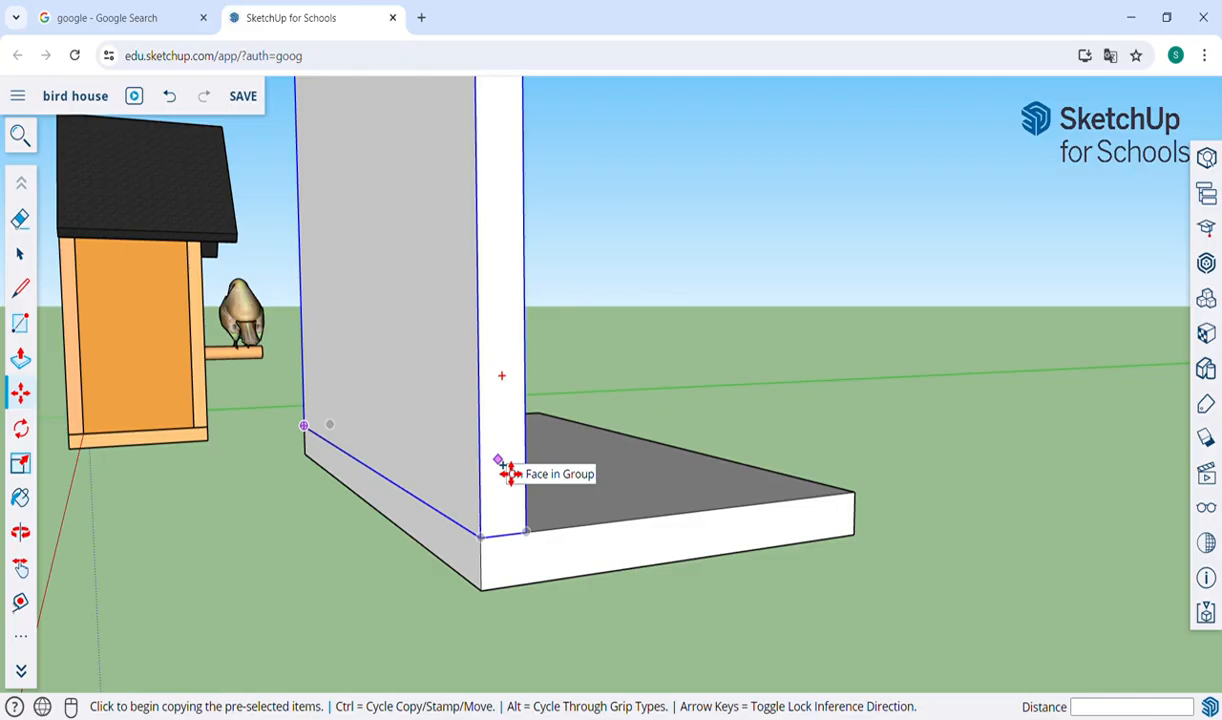
pyautogui.click(539, 546)
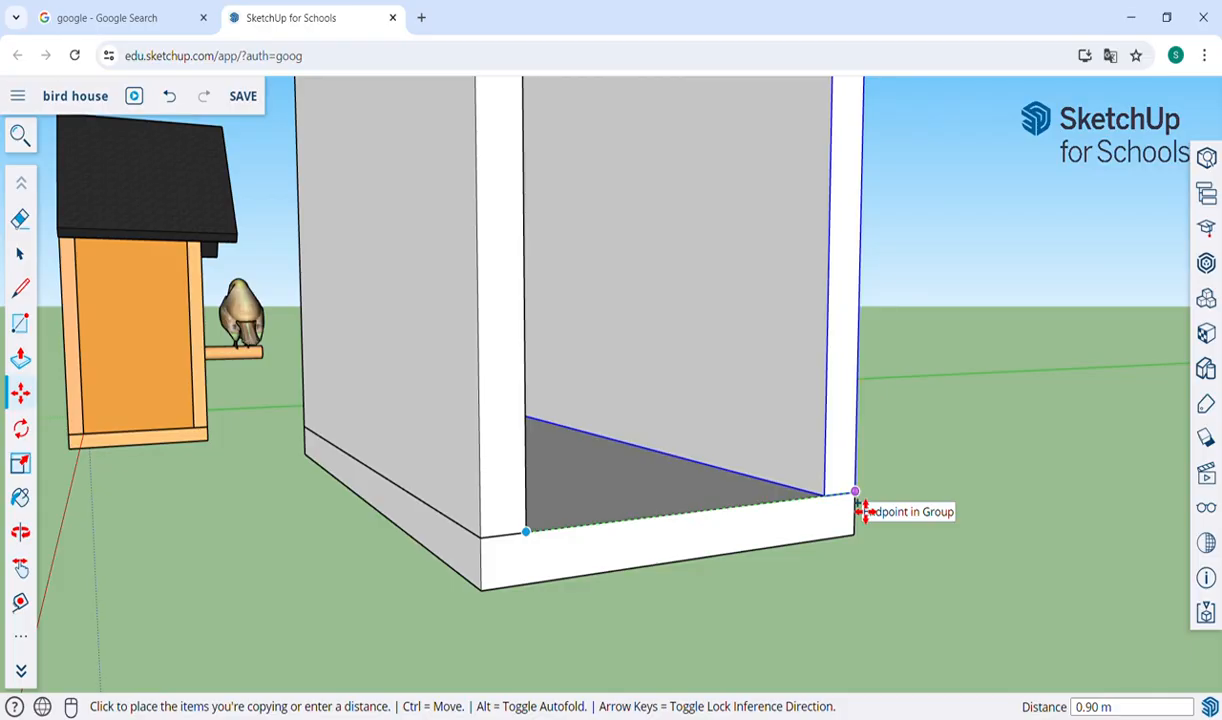
pyautogui.click(862, 510)
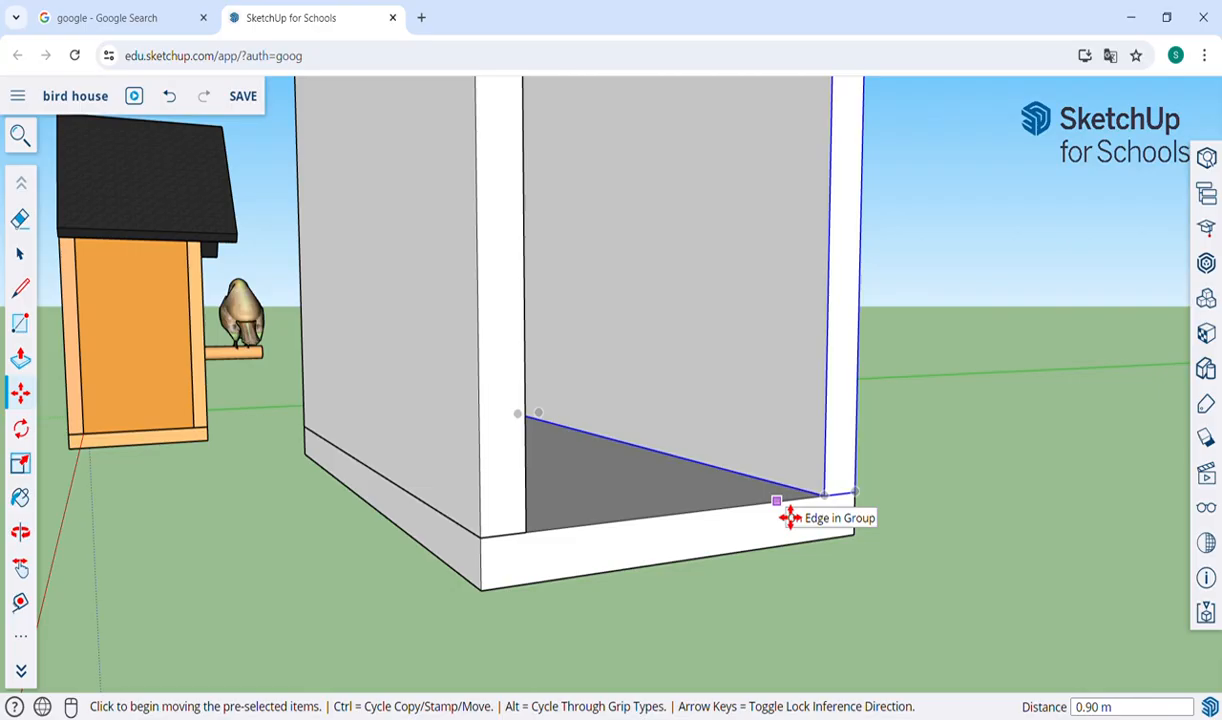
# Undo the gable wall copy and copy the group again 0.90 m, from its lower inner corner to the base board's opposite outer corner.
pyautogui.hotkey('ctrl', 'z')
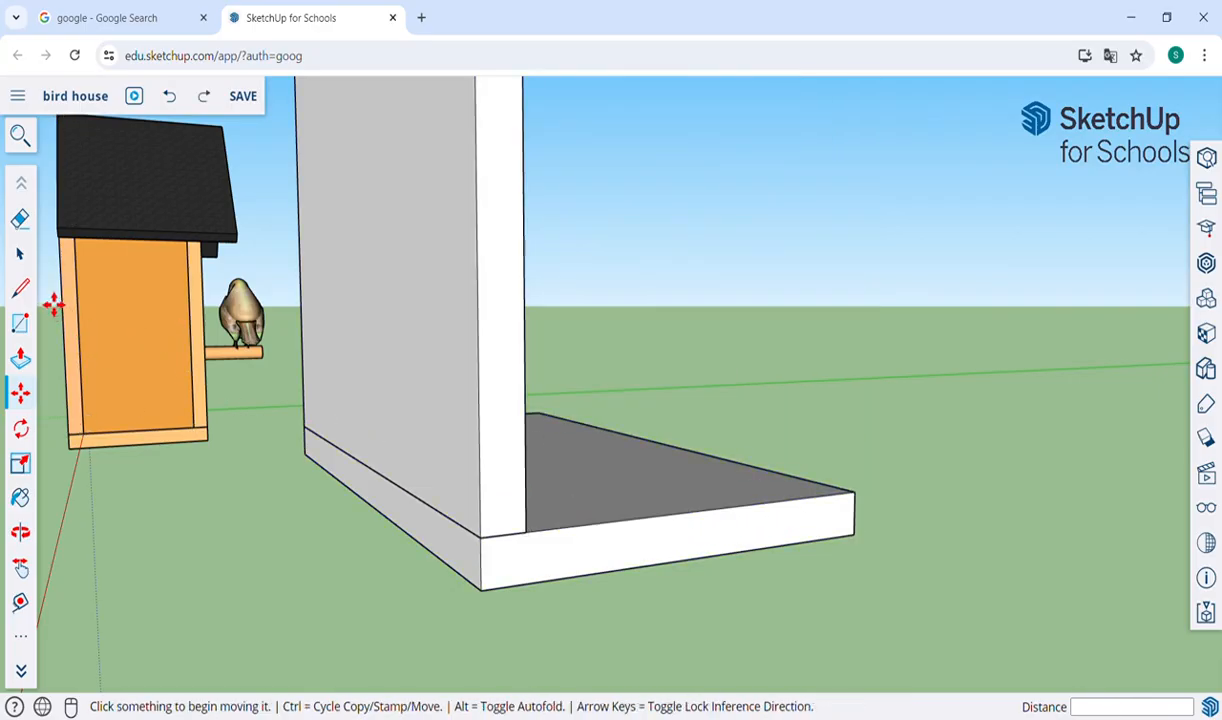
pyautogui.click(20, 253)
pyautogui.click(504, 363)
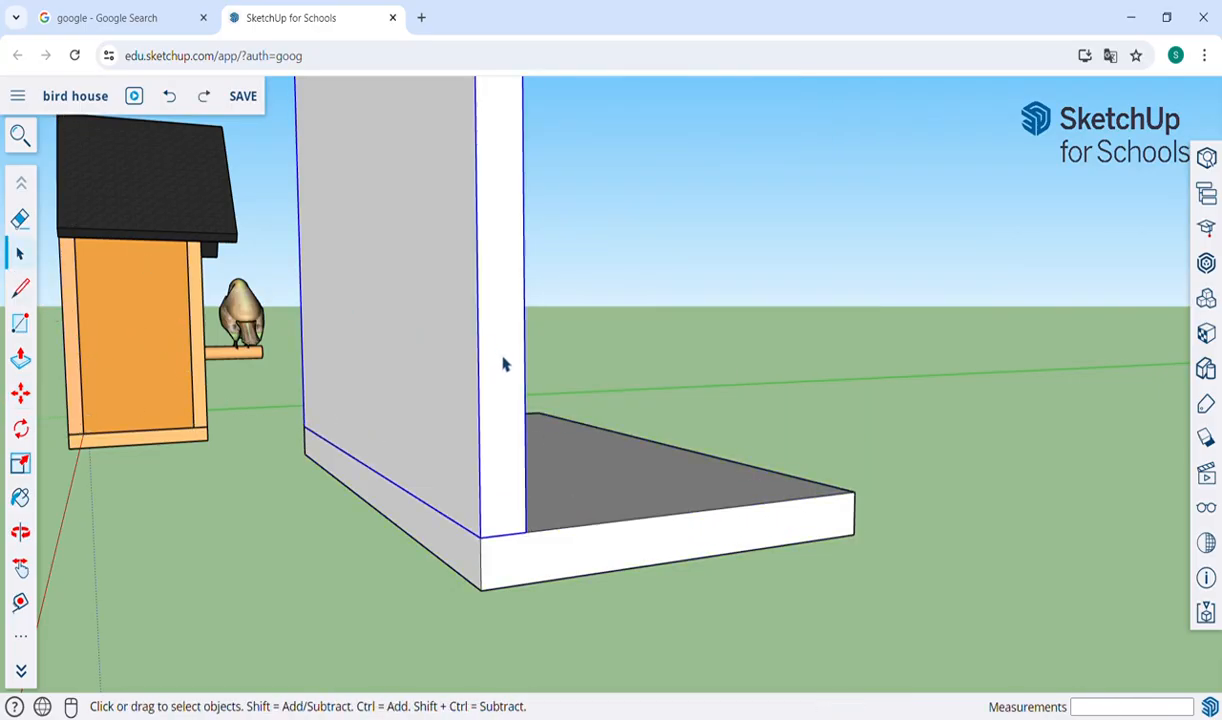
pyautogui.press('m')
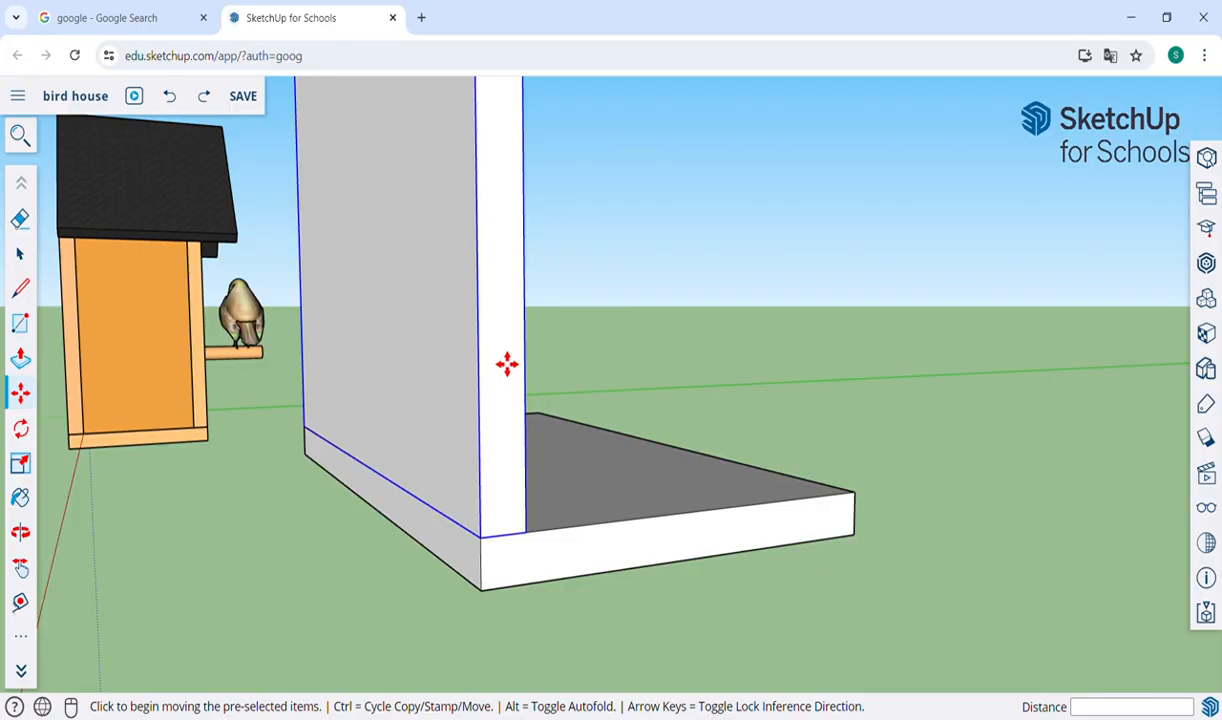
pyautogui.press('ctrl')
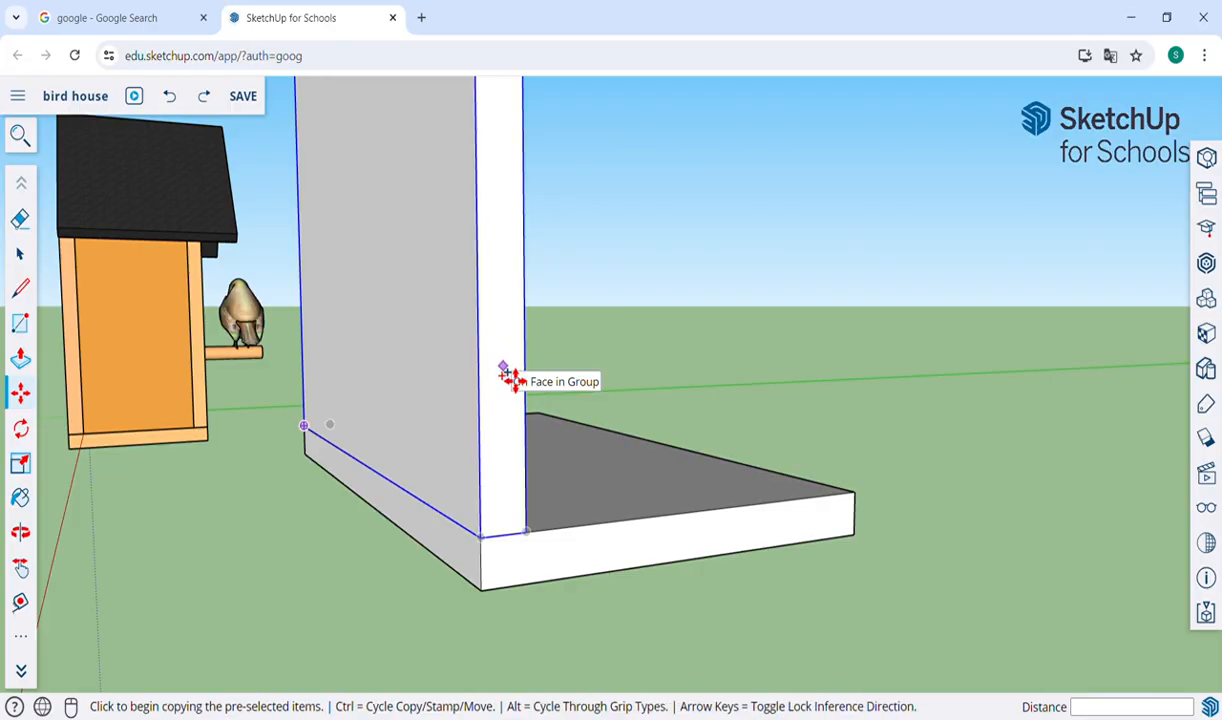
pyautogui.click(537, 548)
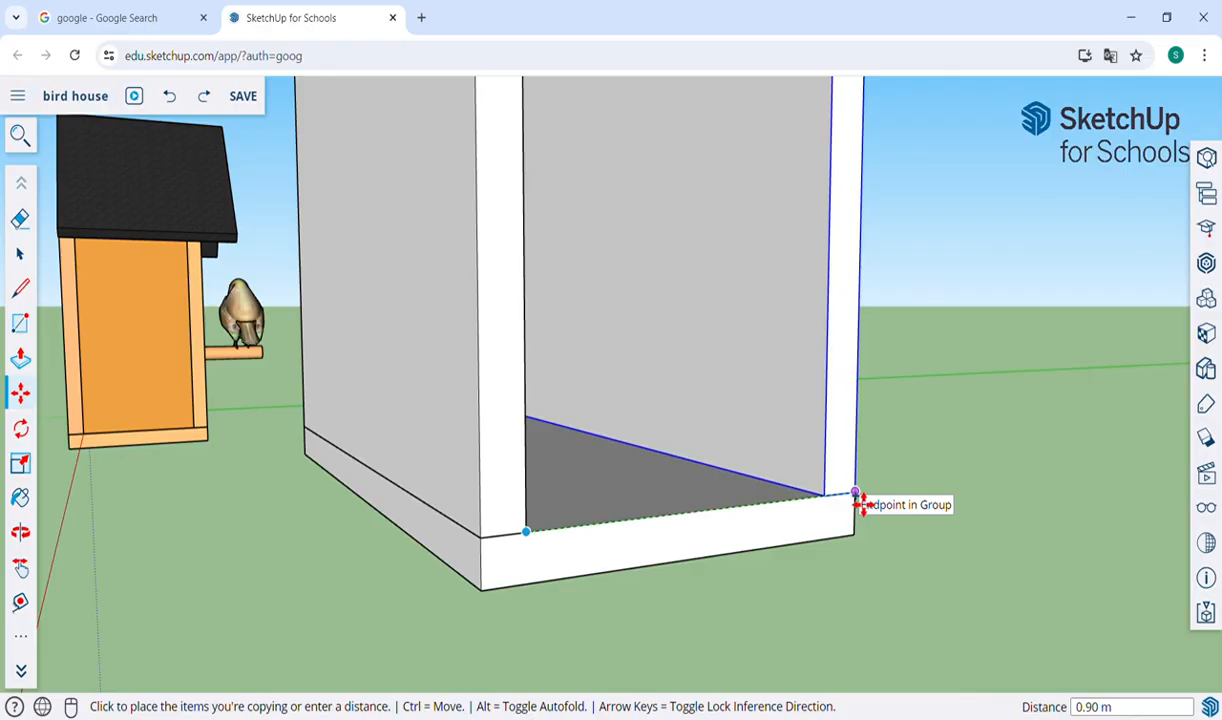
pyautogui.click(856, 497)
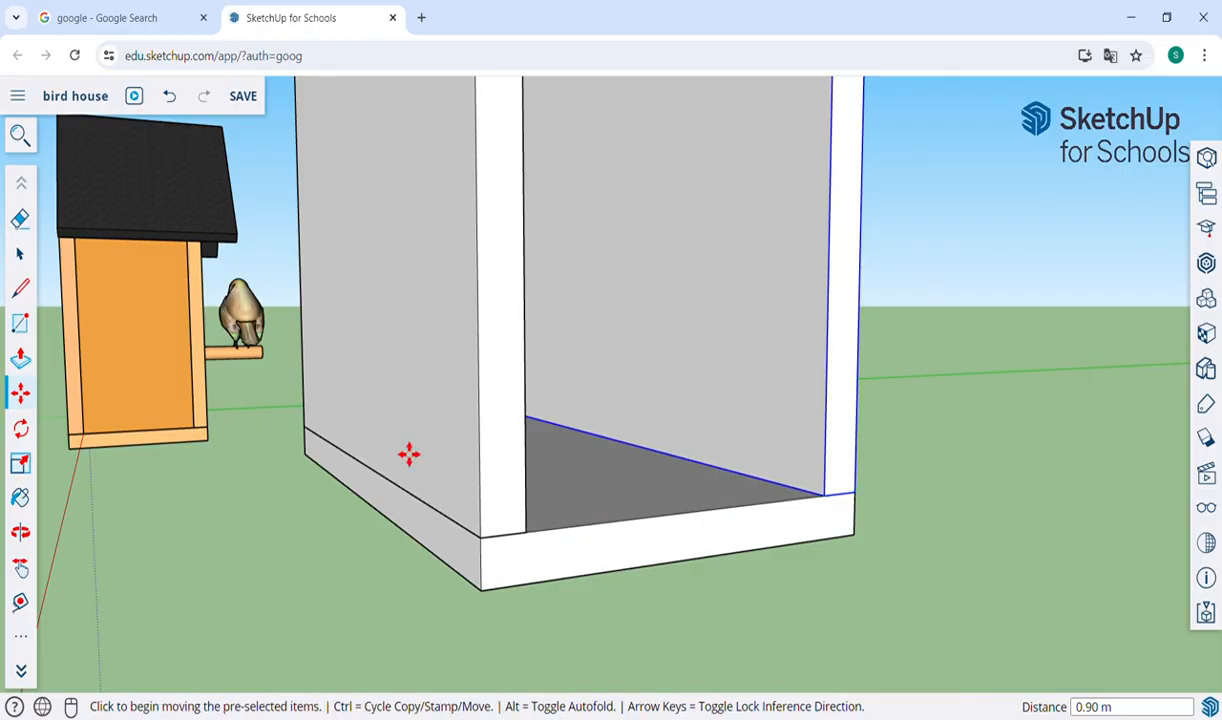
pyautogui.click(20, 253)
pyautogui.click(900, 412)
# Try to draw a 0.10 × 0.8 m rectangle between the two gable walls at the open end of the base board.
pyautogui.scroll(-3, 900, 412)
pyautogui.press('o')
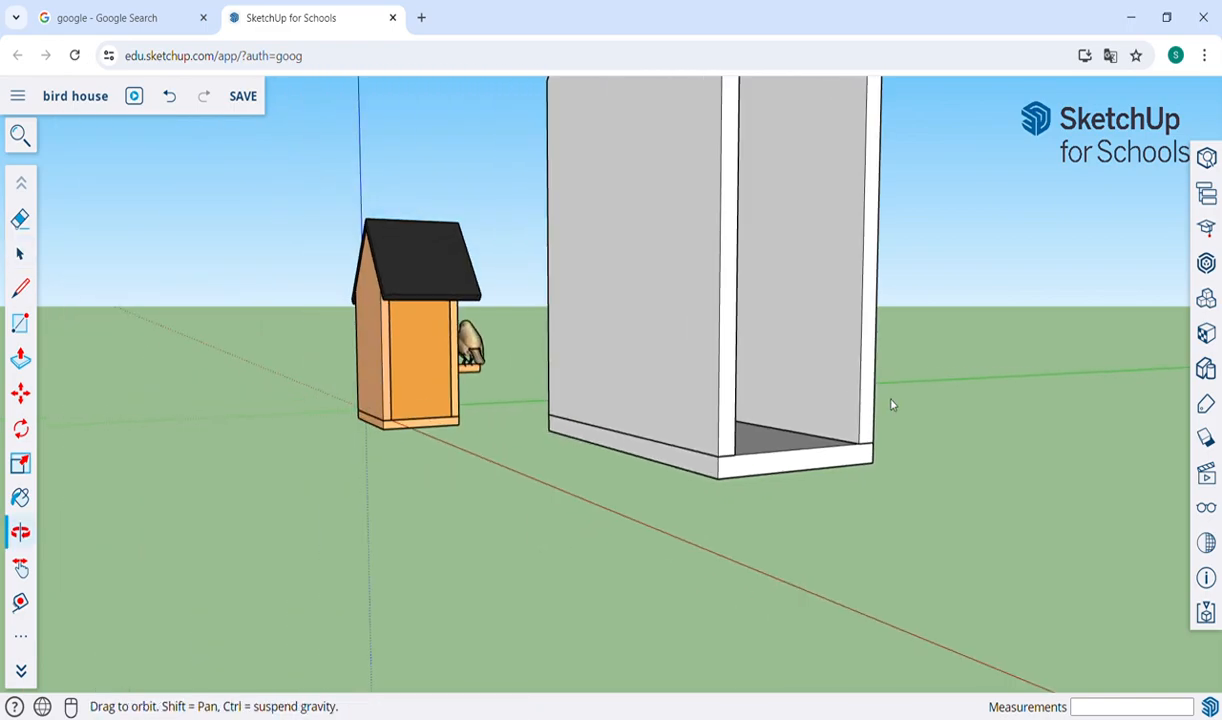
pyautogui.moveTo(900, 358); pyautogui.dragTo(696, 470)
pyautogui.press('h')
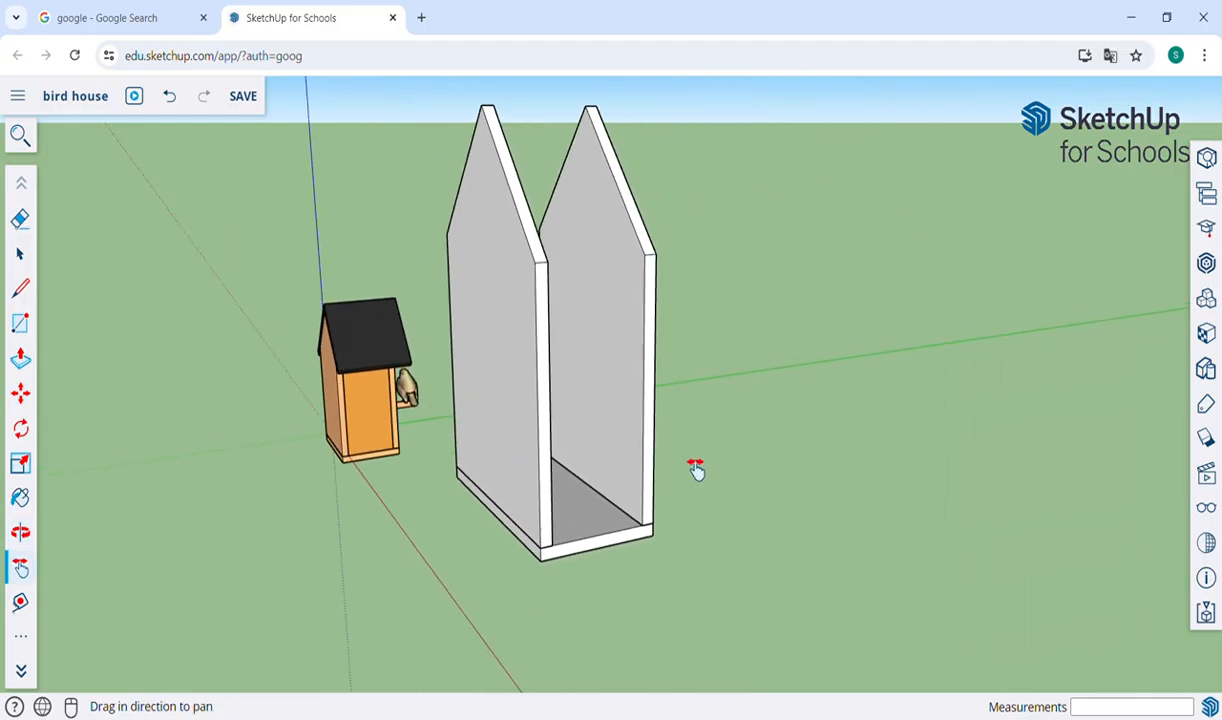
pyautogui.press('o')
pyautogui.moveTo(745, 513); pyautogui.dragTo(600, 521)
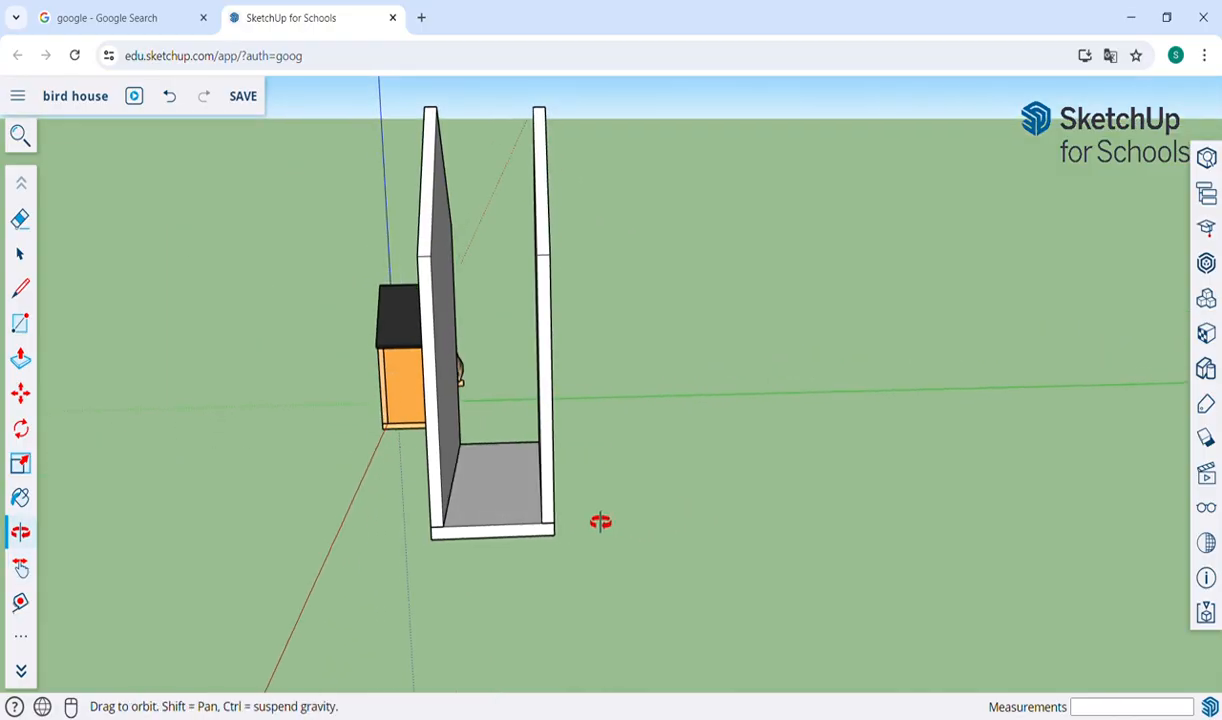
pyautogui.scroll(5, 518, 507)
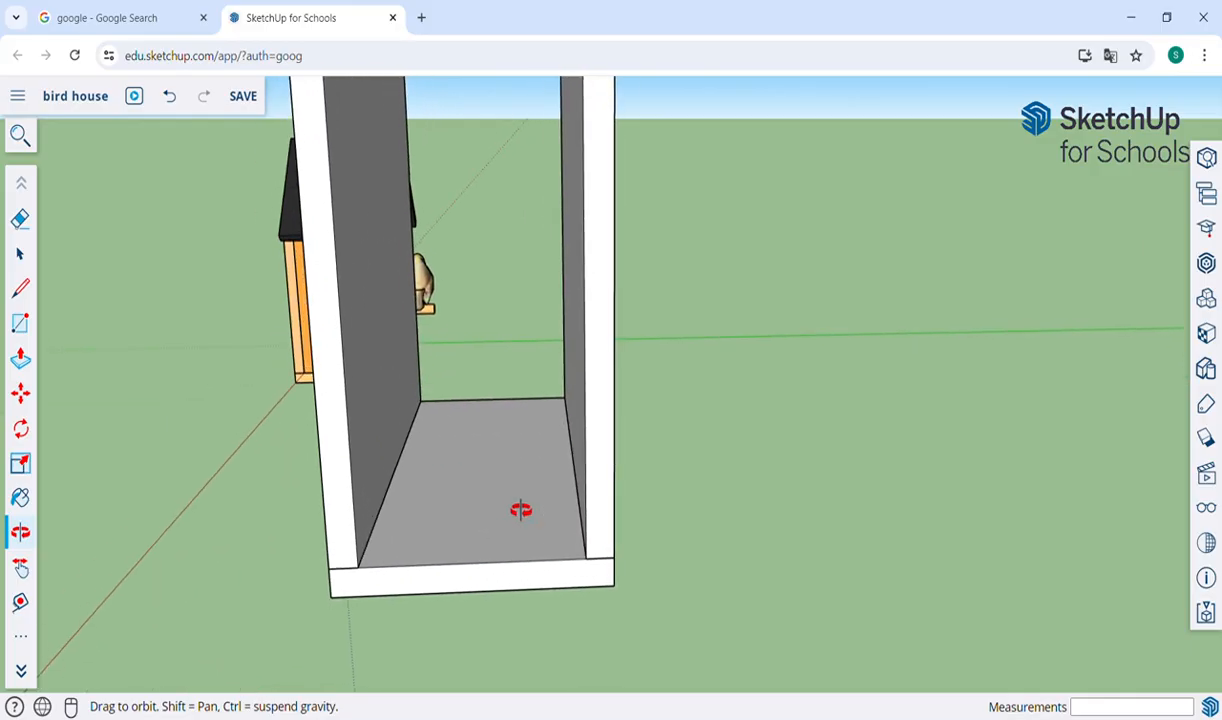
pyautogui.scroll(3, 505, 470)
pyautogui.press('h')
pyautogui.moveTo(493, 605); pyautogui.dragTo(493, 421)
pyautogui.press('o')
pyautogui.moveTo(483, 357); pyautogui.dragTo(476, 430)
pyautogui.press('h')
pyautogui.moveTo(455, 545); pyautogui.dragTo(442, 483)
pyautogui.press('r')
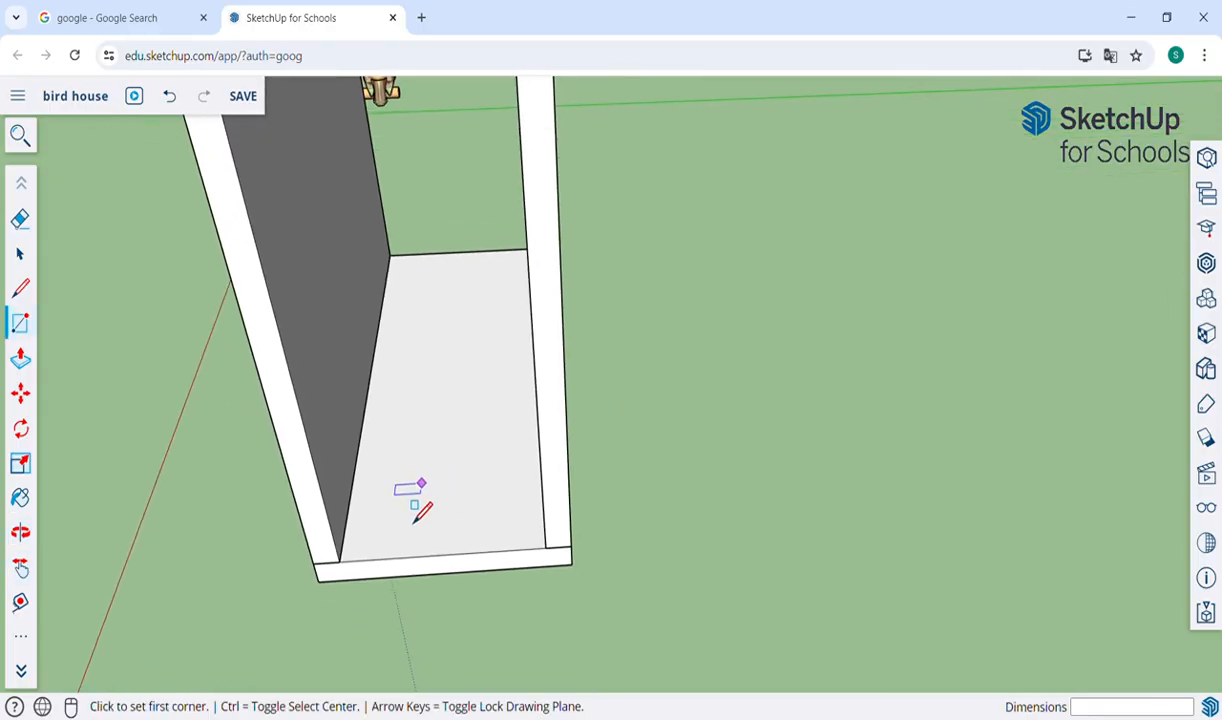
pyautogui.click(340, 563)
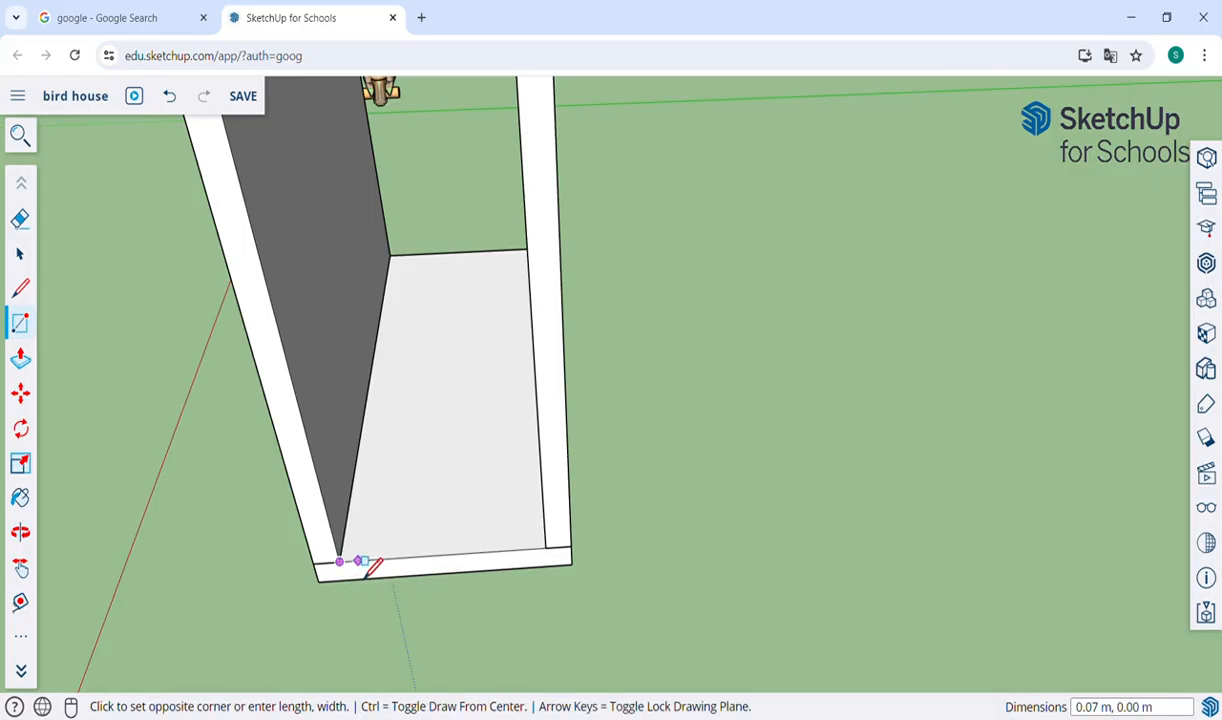
pyautogui.click(546, 540)
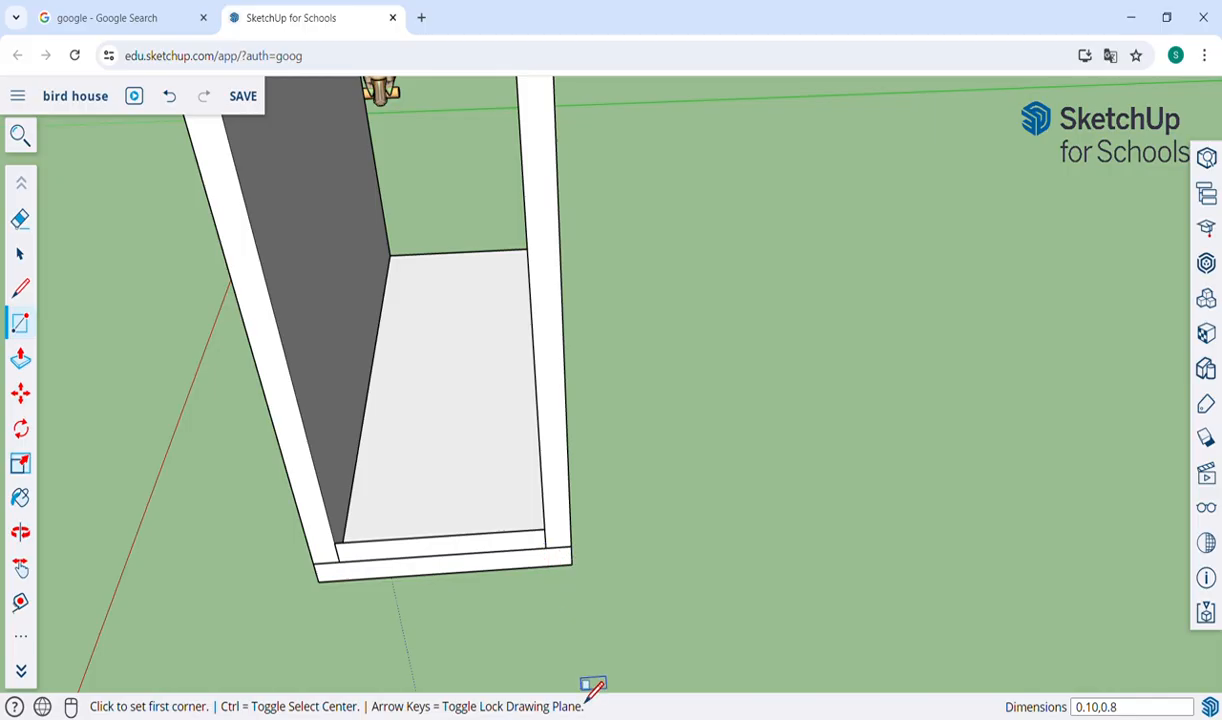
# Check which plane the new rectangle lies on and undo it.
pyautogui.press('o')
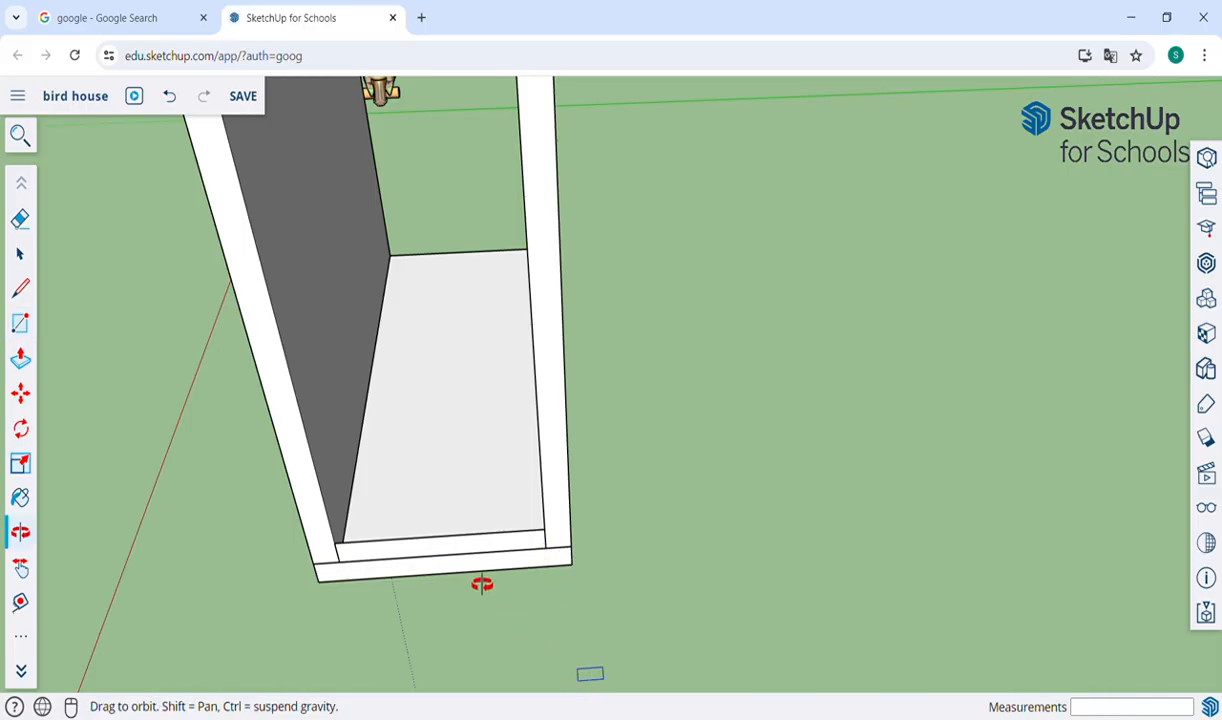
pyautogui.scroll(5, 420, 544)
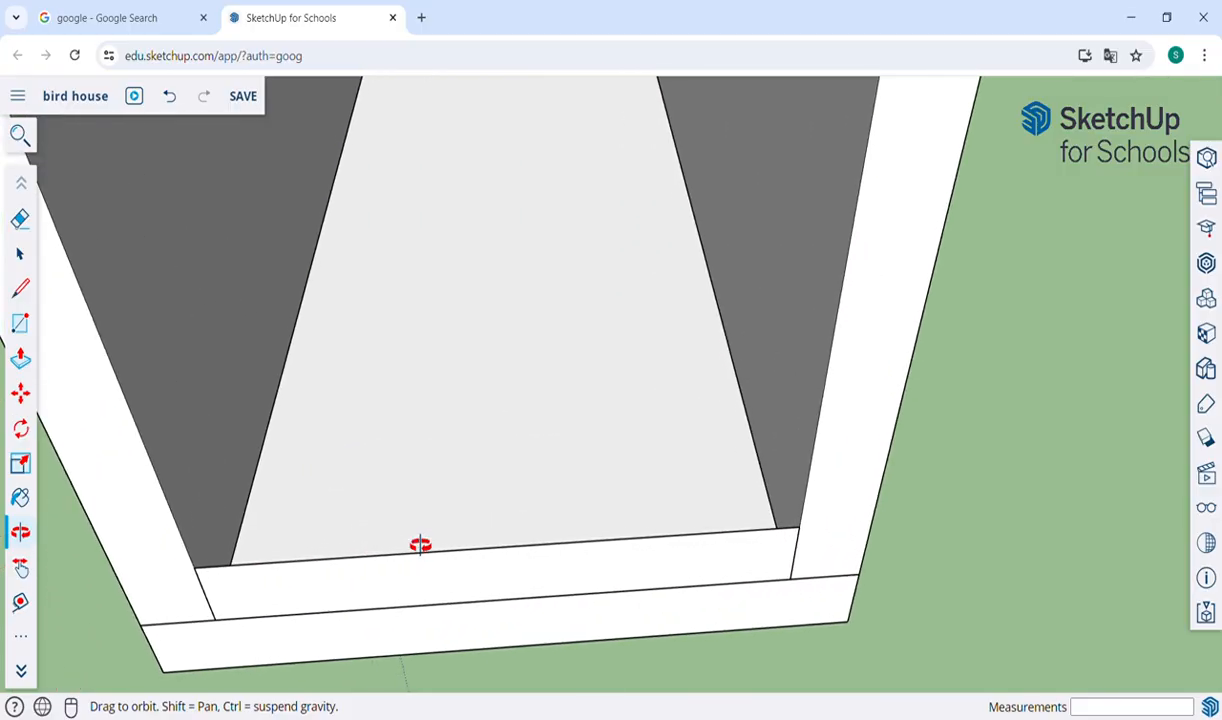
pyautogui.moveTo(277, 612); pyautogui.dragTo(749, 539)
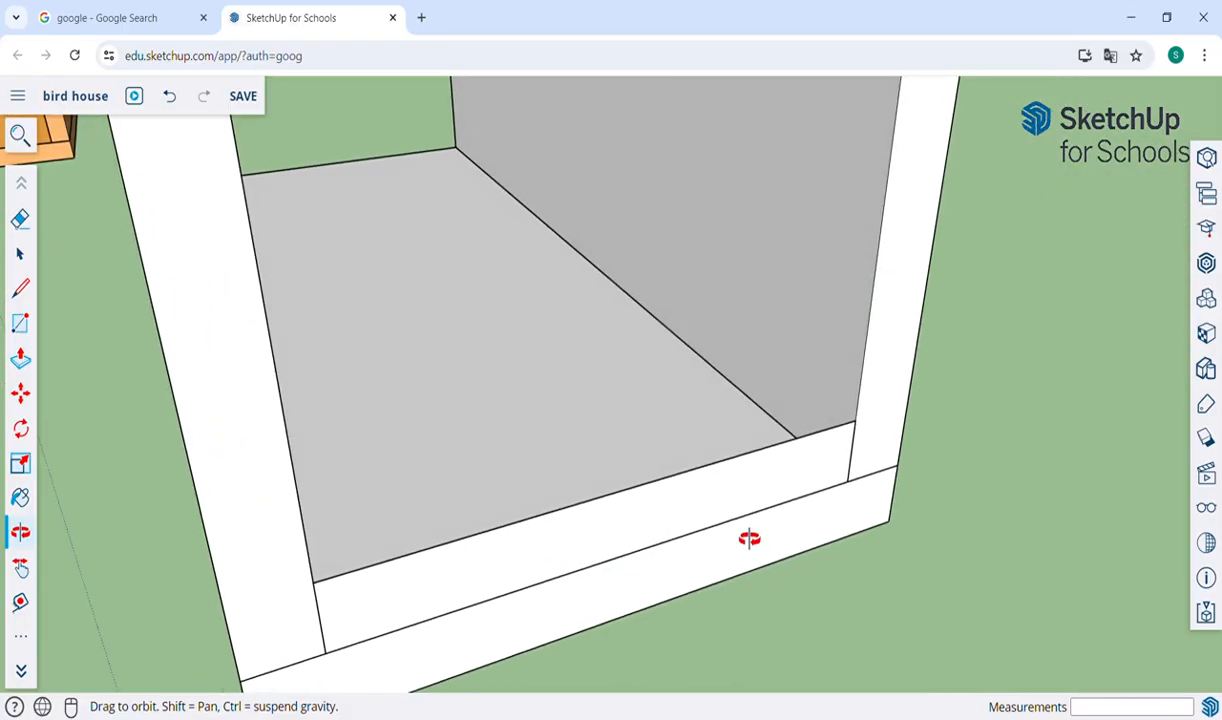
pyautogui.hotkey('ctrl', 'z')
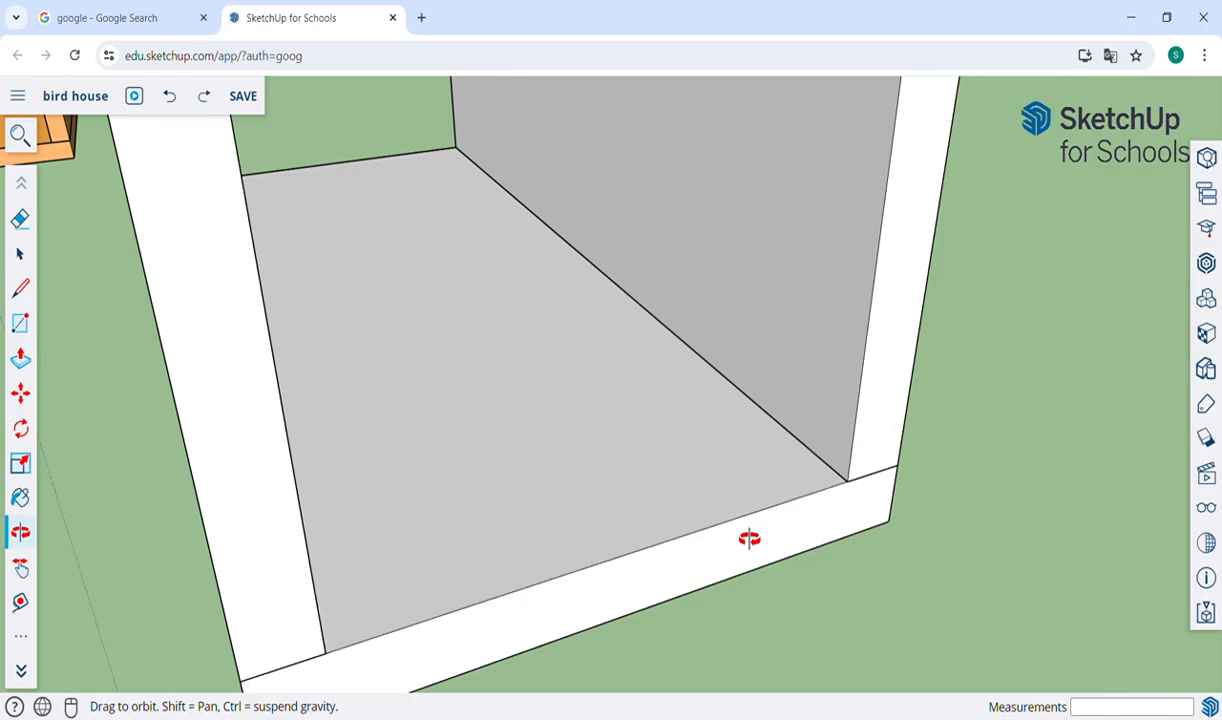
# Draw a 0.10 × 0.80 m rectangle flat on the base board, between the gable walls along its open short edge.
pyautogui.moveTo(749, 539); pyautogui.dragTo(565, 510)
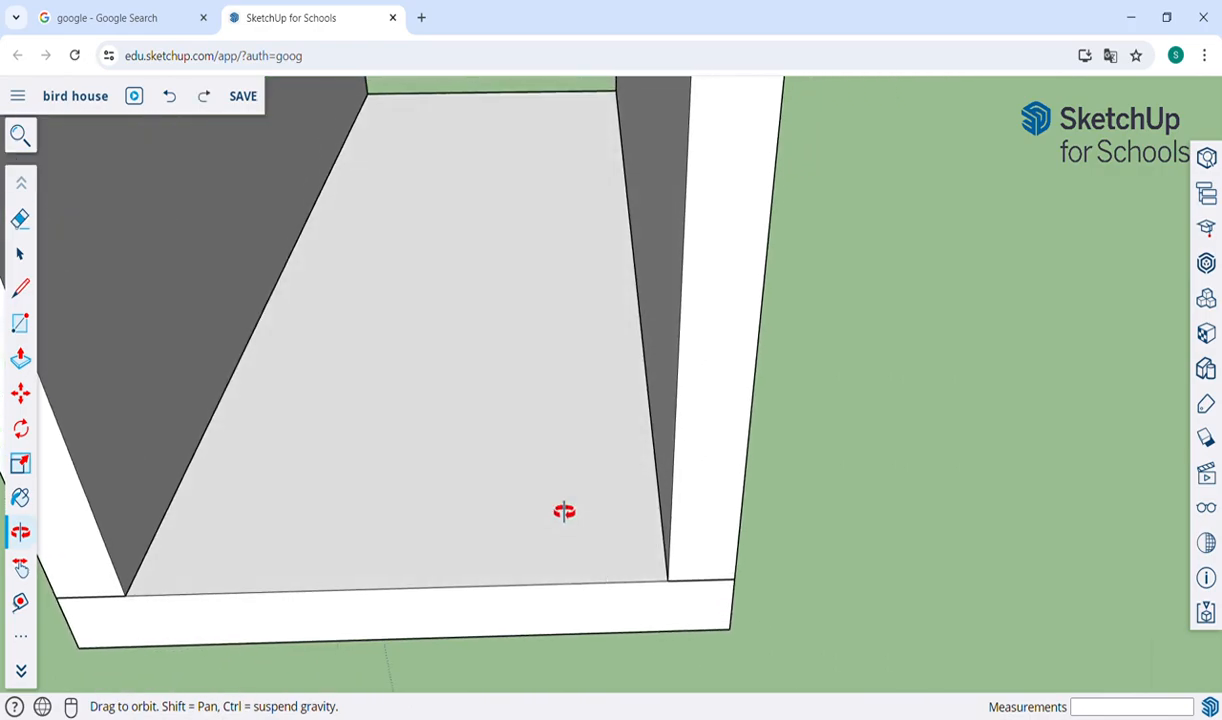
pyautogui.press('h')
pyautogui.moveTo(475, 562); pyautogui.dragTo(559, 533)
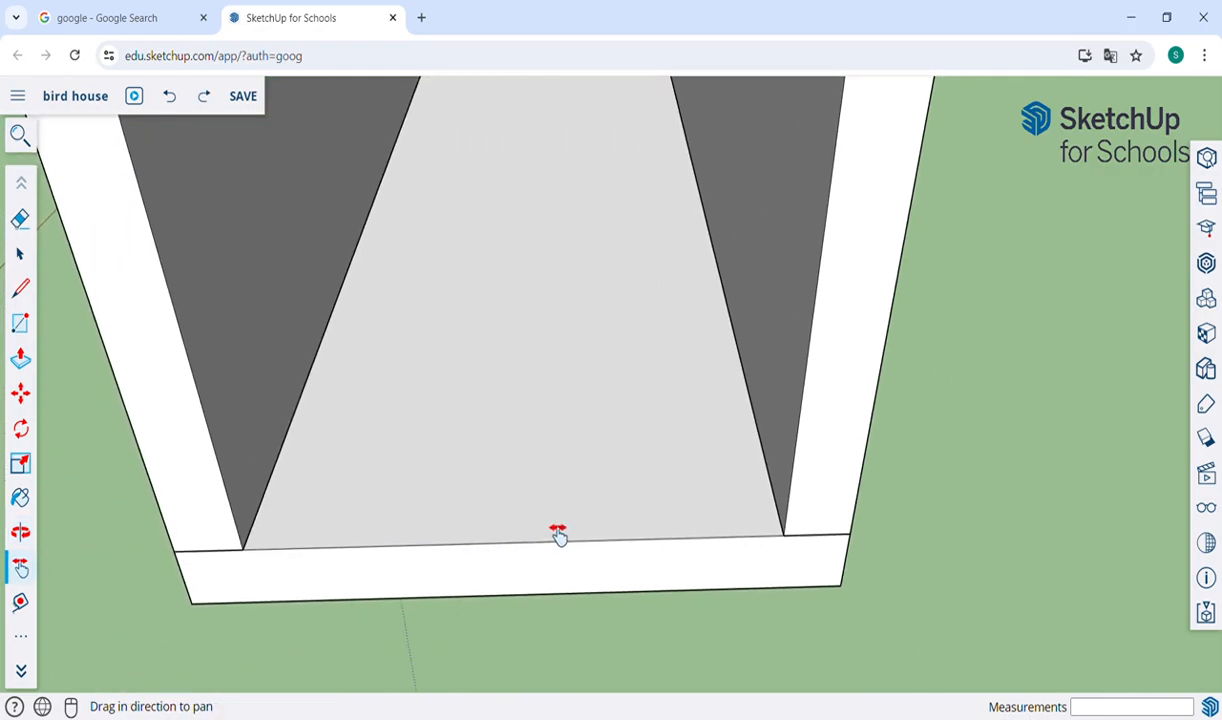
pyautogui.press('r')
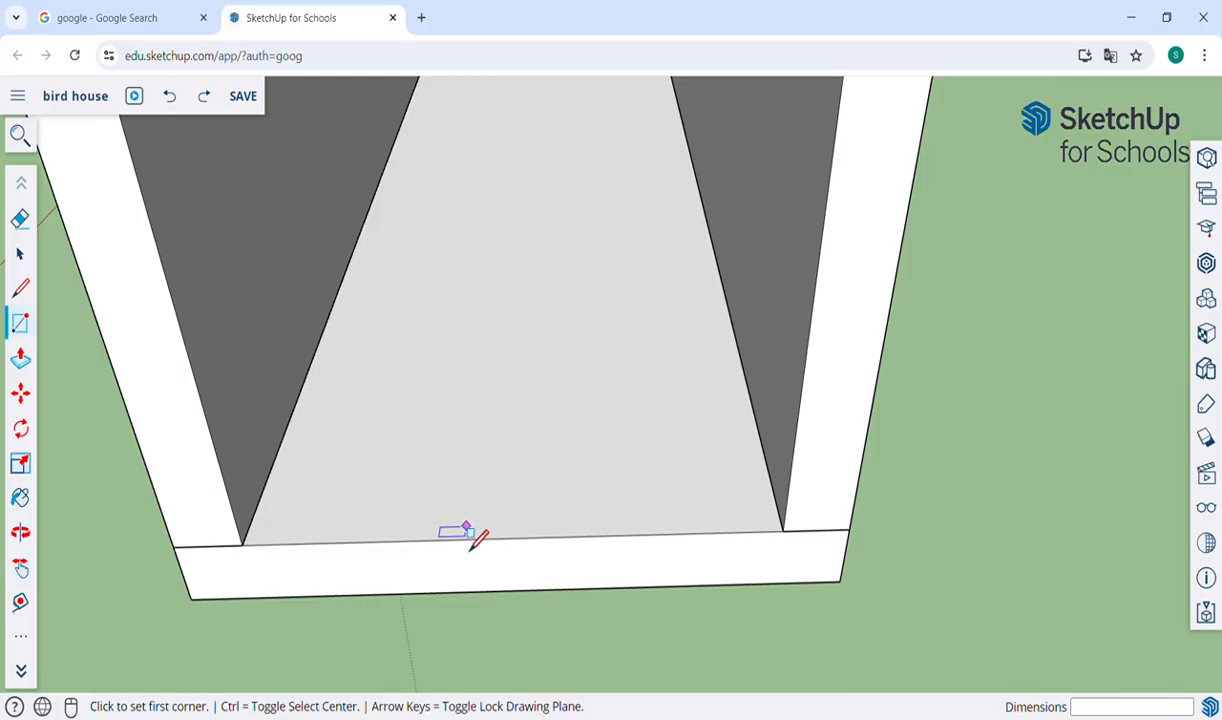
pyautogui.click(243, 545)
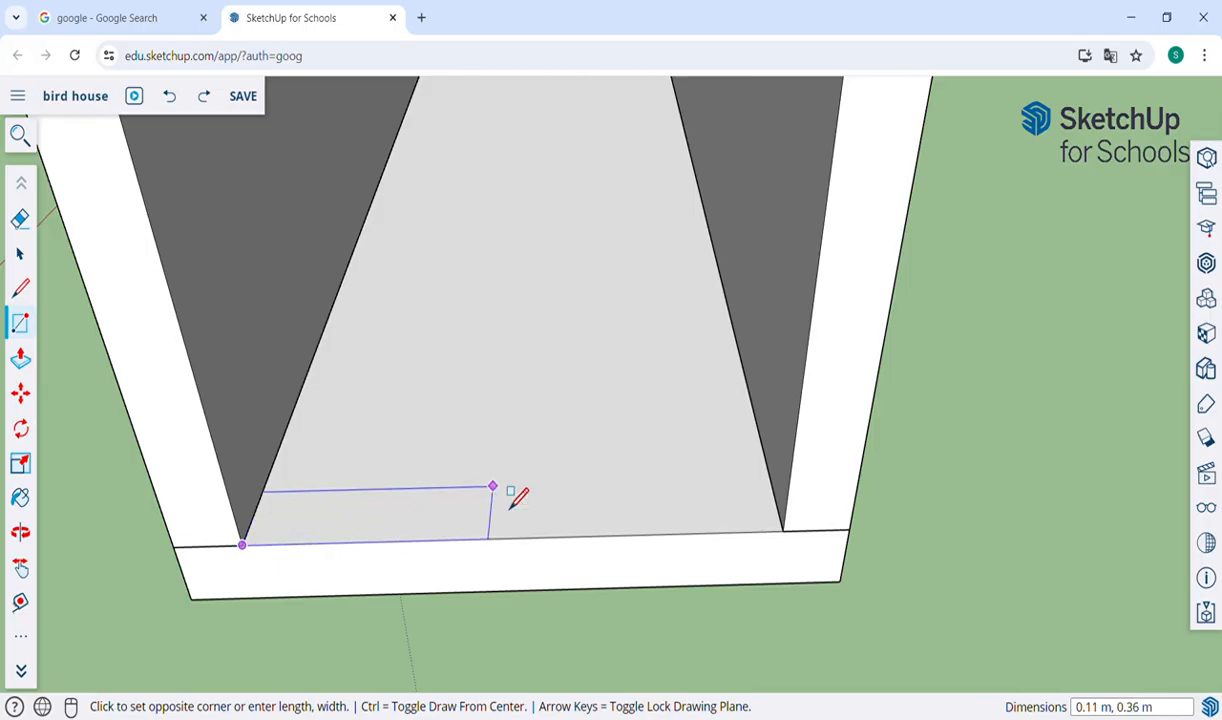
pyautogui.click(773, 487)
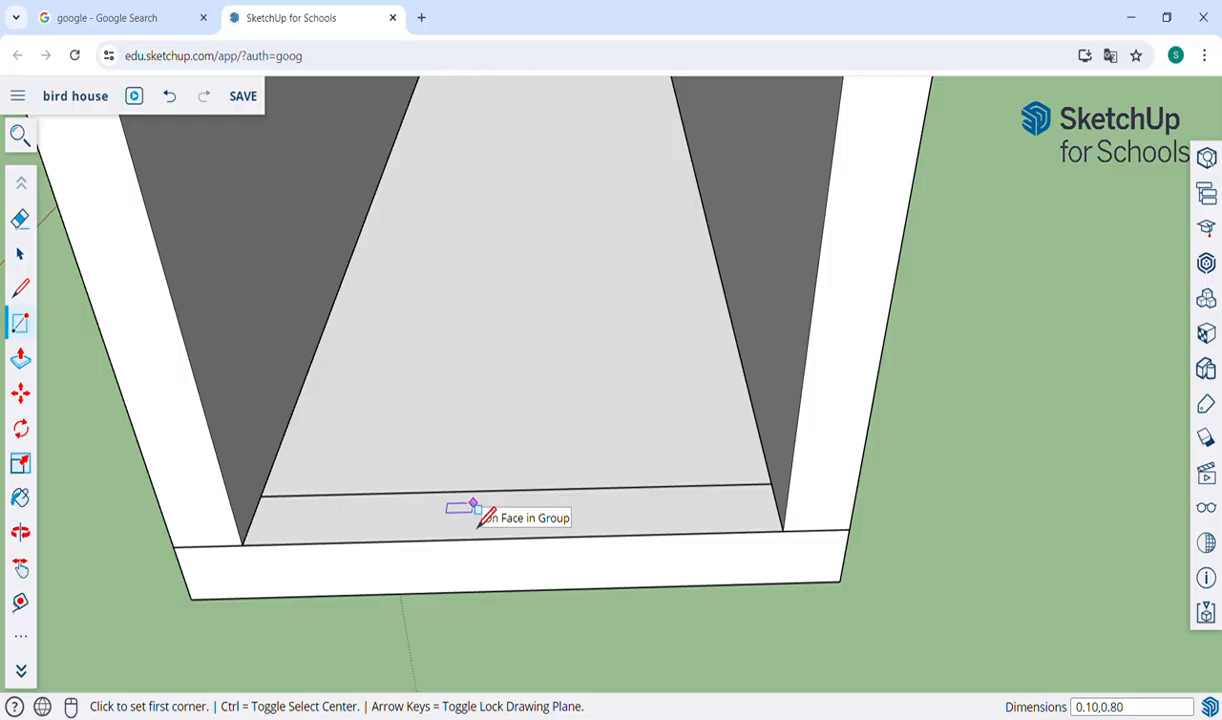
# Push/Pull the narrow rectangle on the base board upward 3 m to form a side wall between the gables.
pyautogui.press('p')
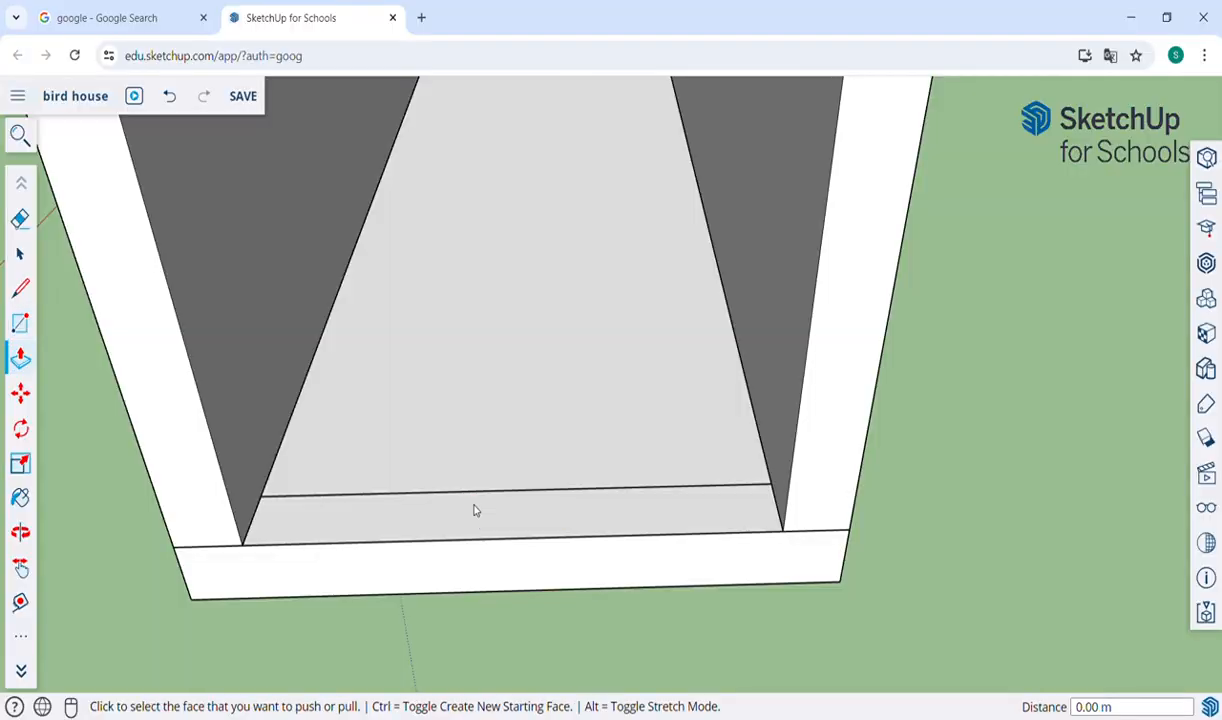
pyautogui.click(391, 527)
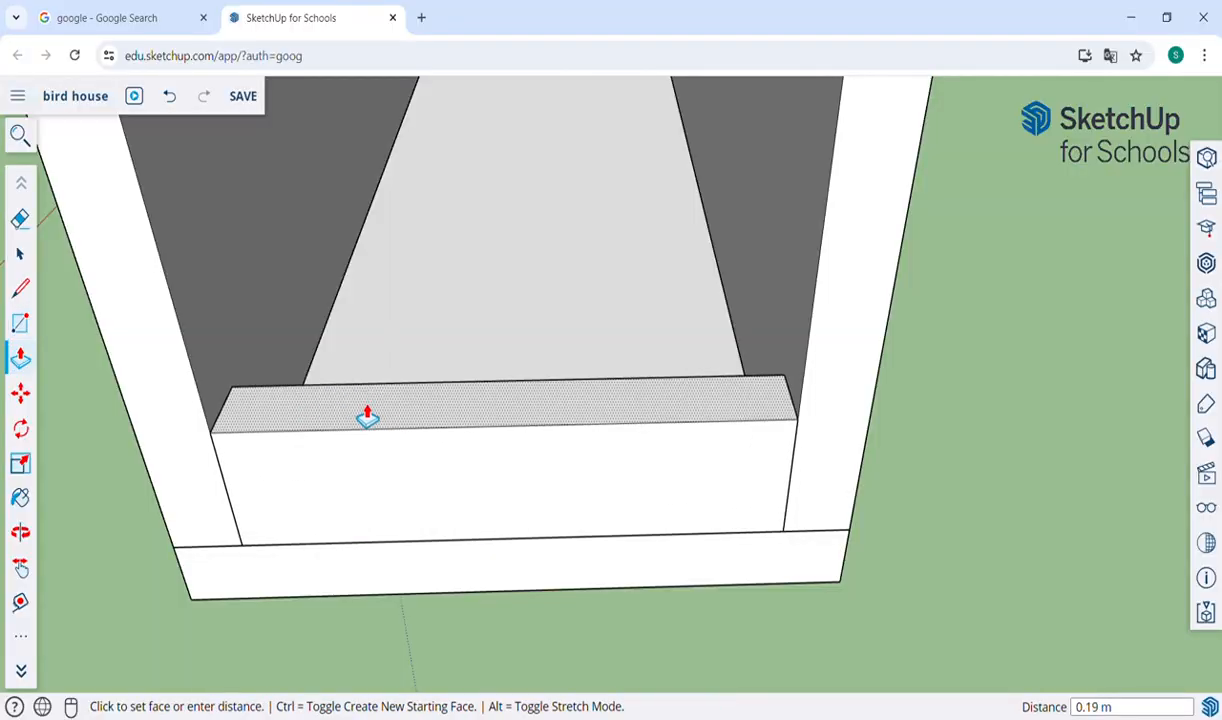
pyautogui.click(367, 416)
pyautogui.write('3')
pyautogui.press('Return')
# Push the side wall's top face down 1.00 m to align it with the corner where the gable's slope begins.
pyautogui.scroll(-3, 368, 417)
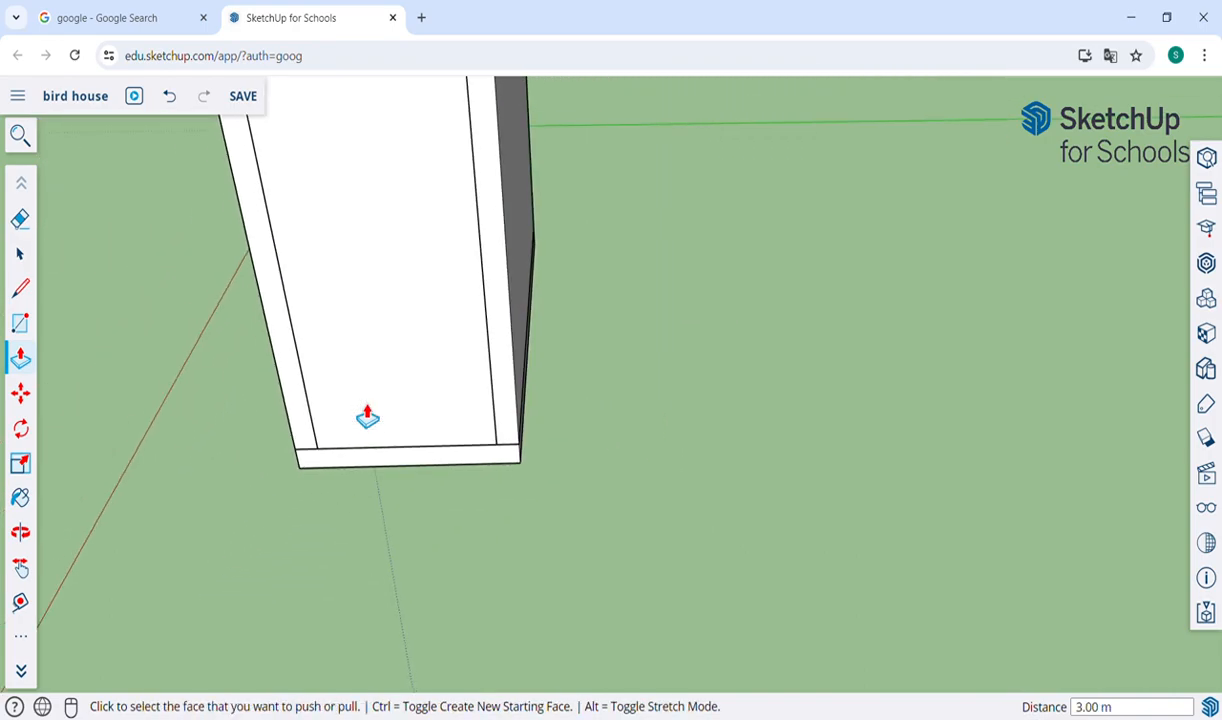
pyautogui.press('h')
pyautogui.moveTo(393, 186); pyautogui.dragTo(600, 518)
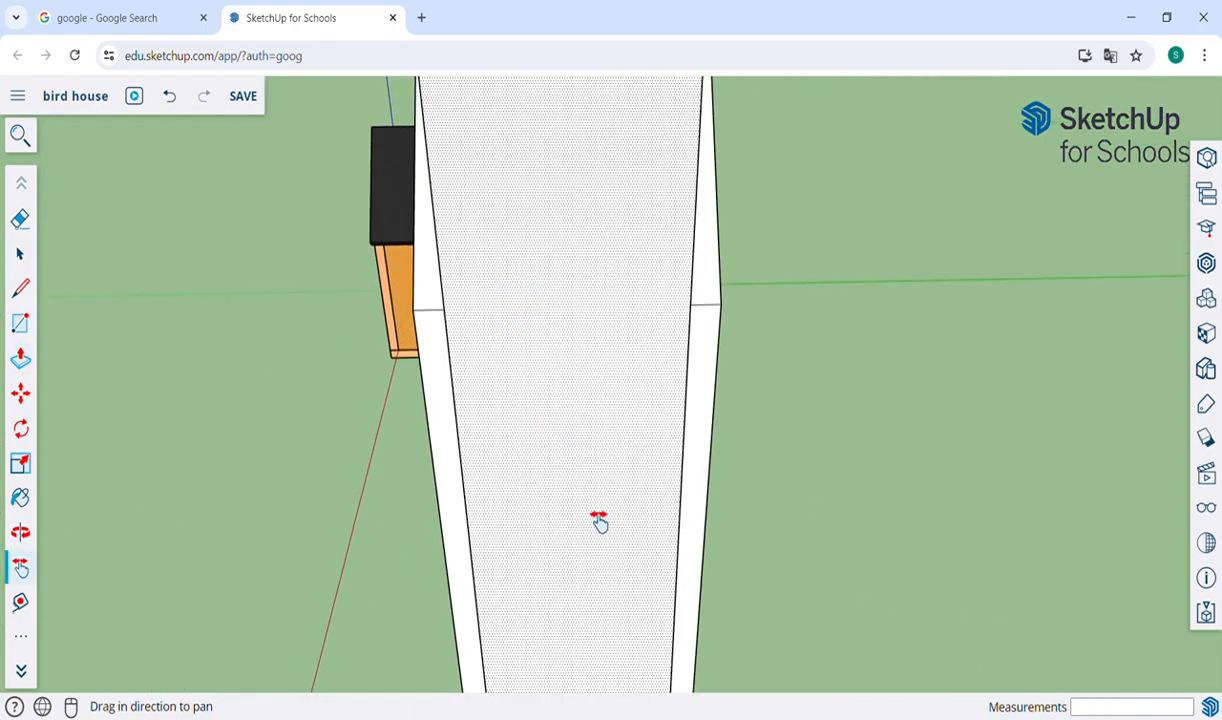
pyautogui.moveTo(445, 385); pyautogui.dragTo(635, 436)
pyautogui.press('o')
pyautogui.press('h')
pyautogui.press('p')
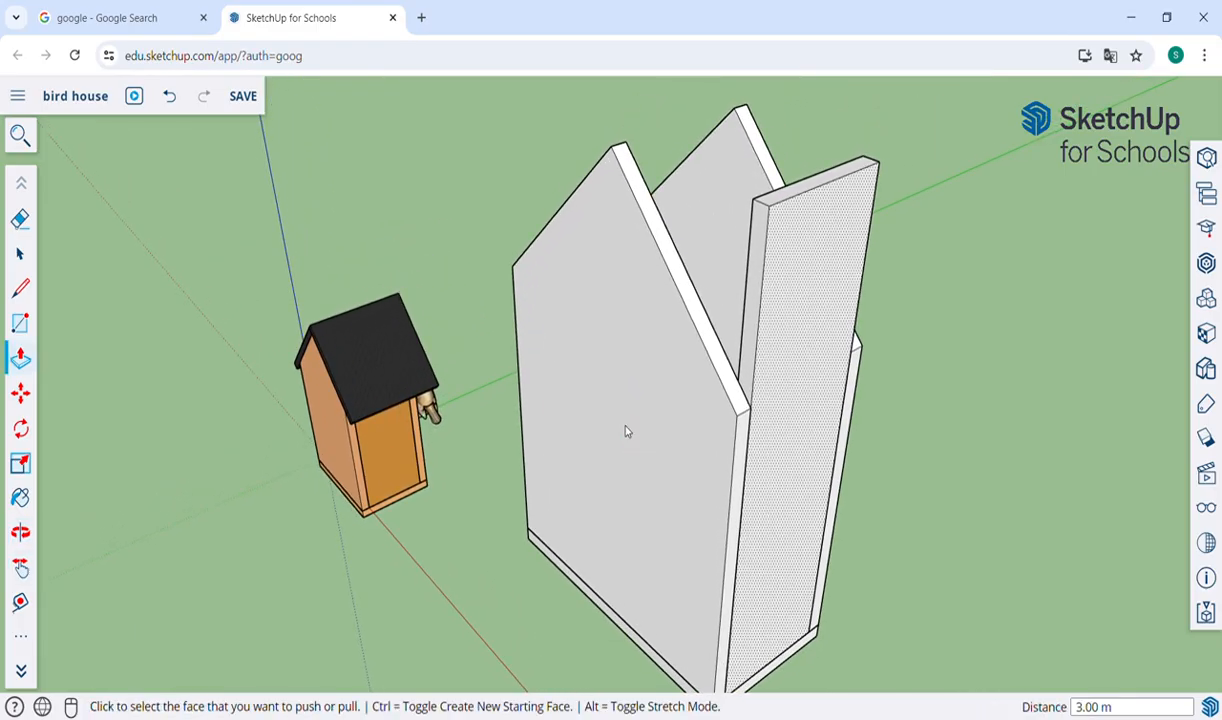
pyautogui.click(848, 180)
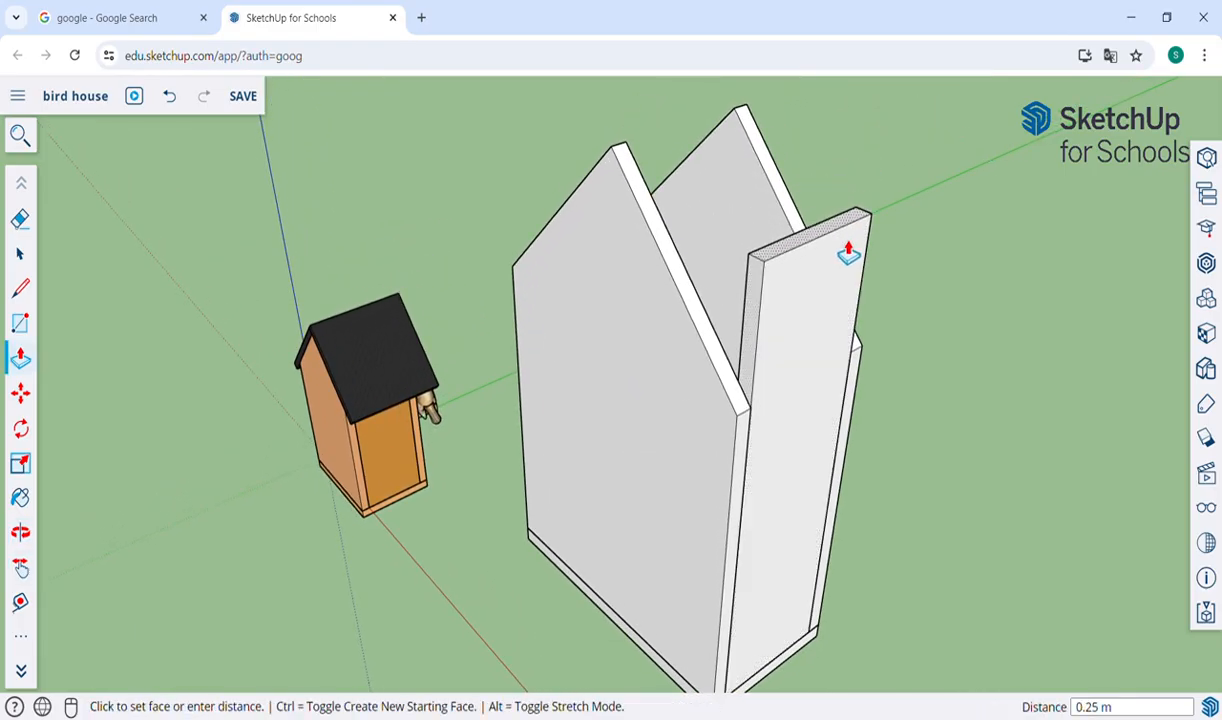
pyautogui.click(866, 355)
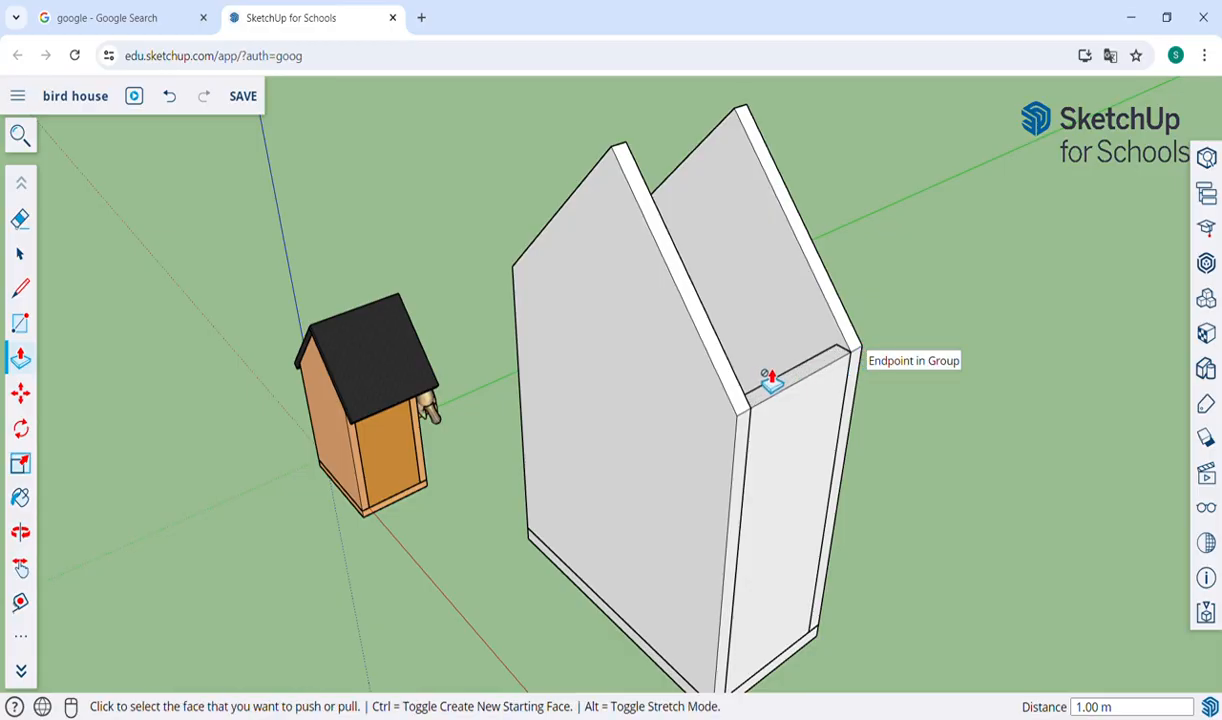
# Select the whole side wall with its connected faces and edges and make it a group.
pyautogui.press('o')
pyautogui.moveTo(848, 417); pyautogui.dragTo(671, 355)
pyautogui.click(20, 253)
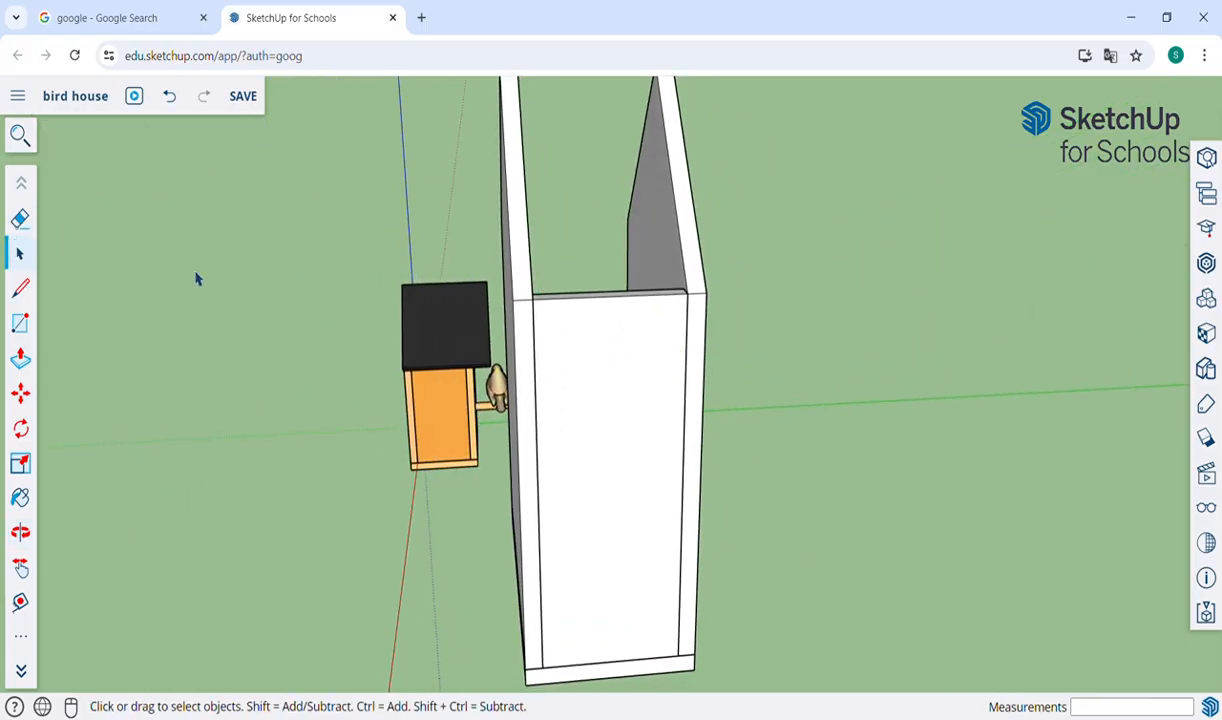
pyautogui.click(621, 467)
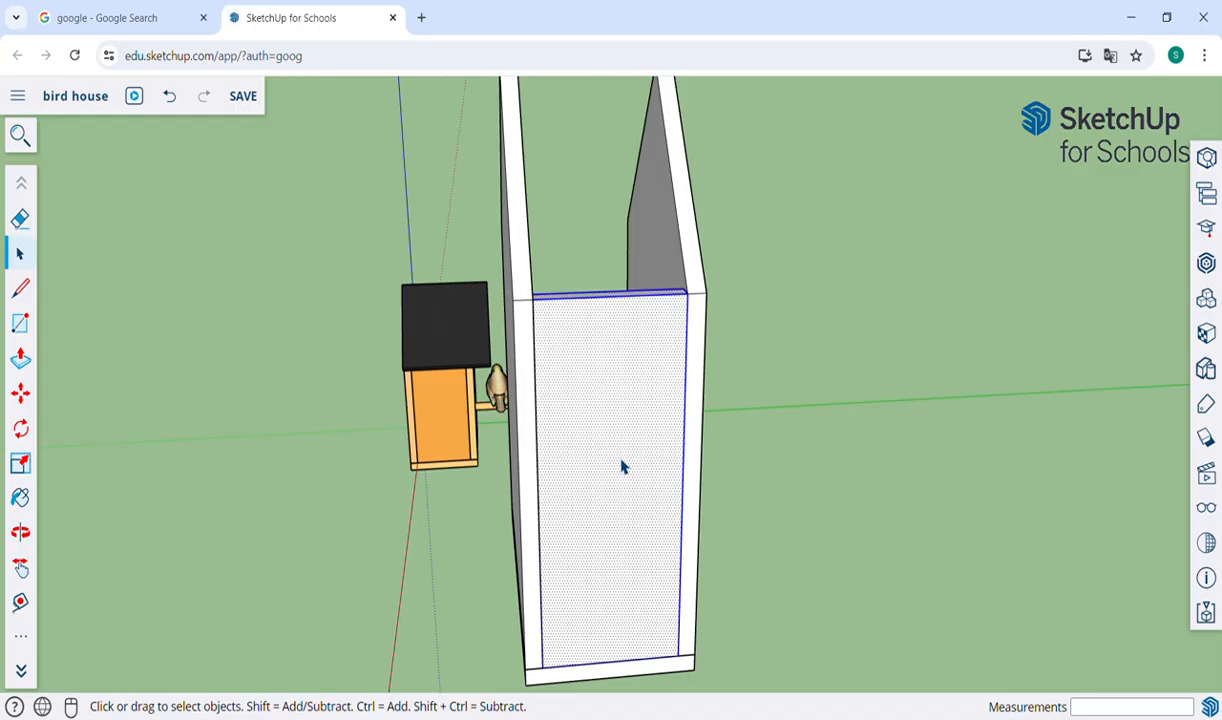
pyautogui.rightClick(621, 467)
pyautogui.moveTo(618, 461)
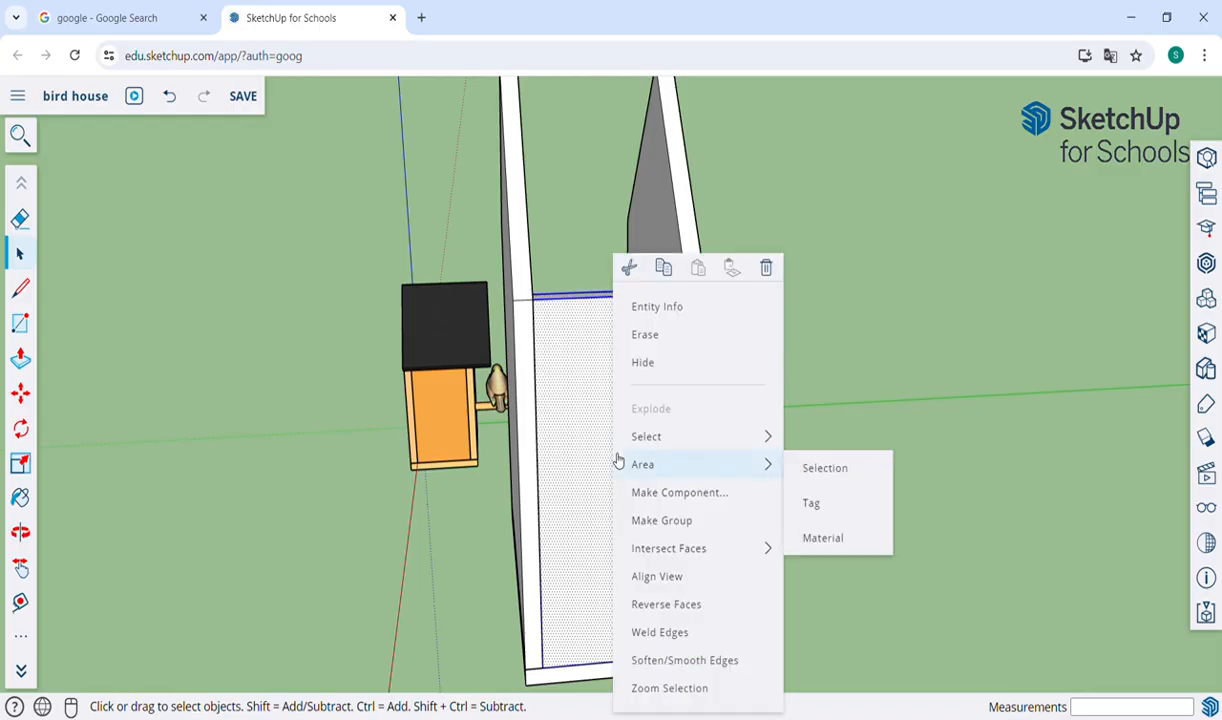
pyautogui.click(670, 520)
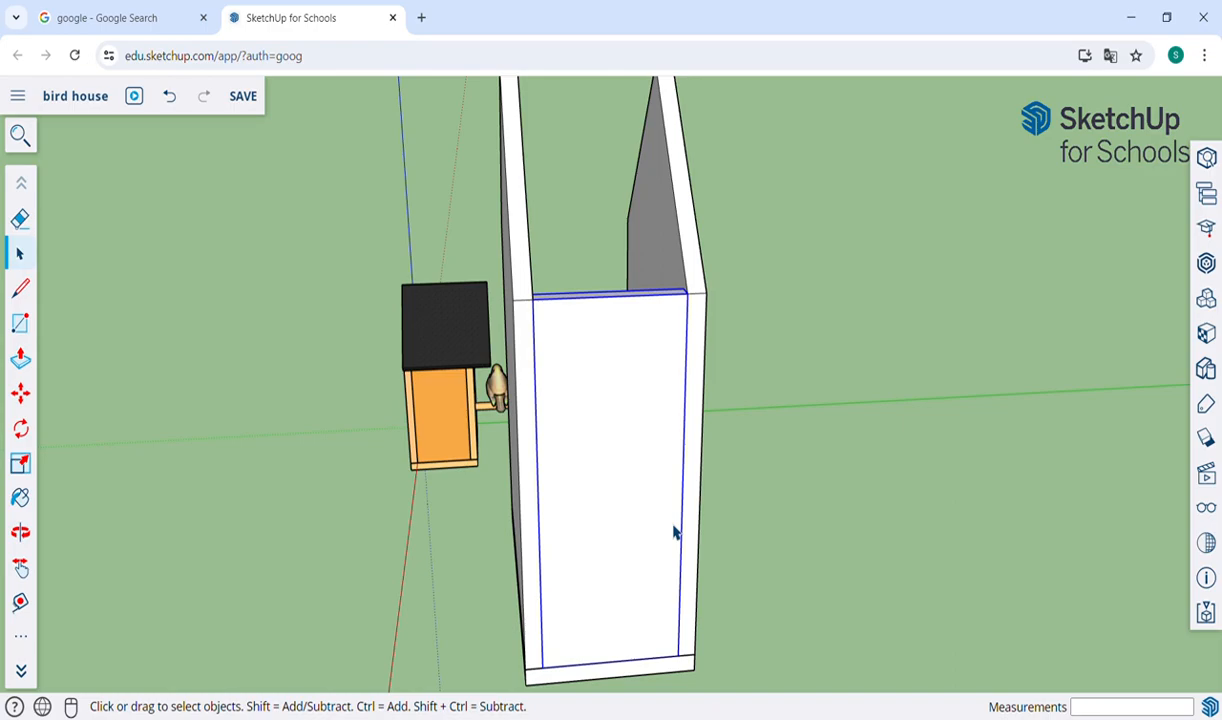
# Copy the grouped side wall 1.90 m along the base board to its opposite open edge, between the two gable walls.
pyautogui.press('o')
pyautogui.moveTo(706, 531); pyautogui.dragTo(663, 415)
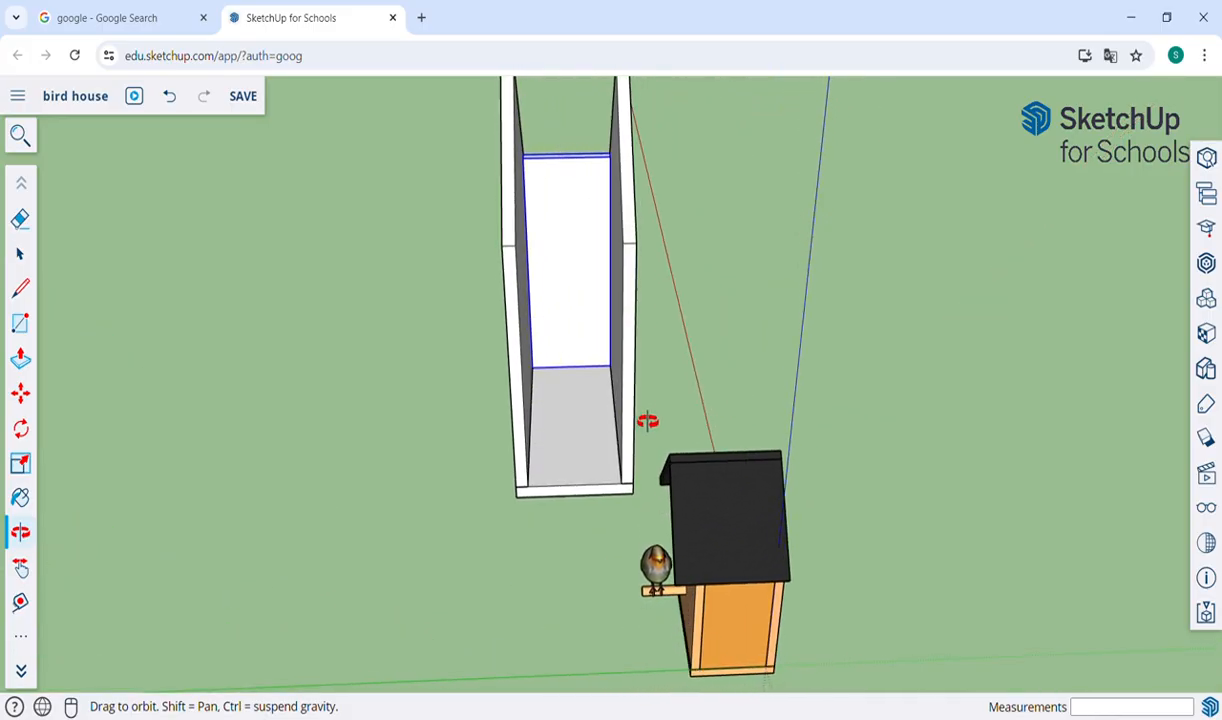
pyautogui.moveTo(587, 425); pyautogui.dragTo(554, 338)
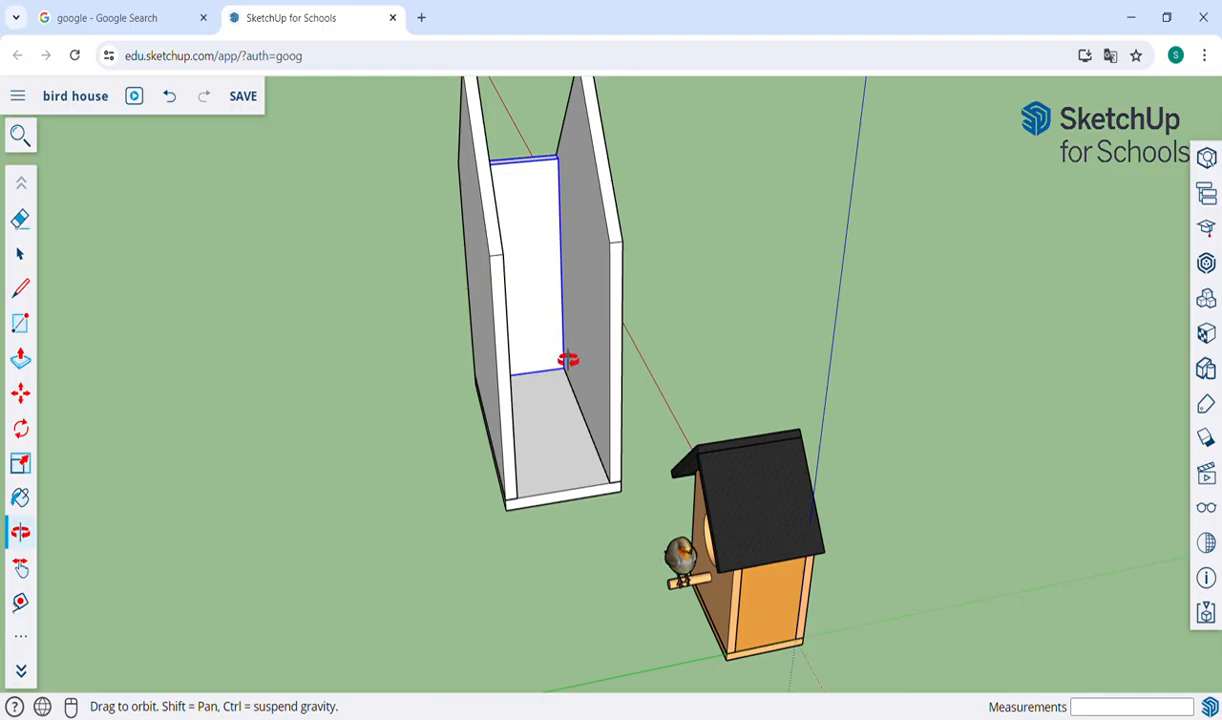
pyautogui.scroll(6, 597, 480)
pyautogui.press('h')
pyautogui.moveTo(588, 472); pyautogui.dragTo(586, 578)
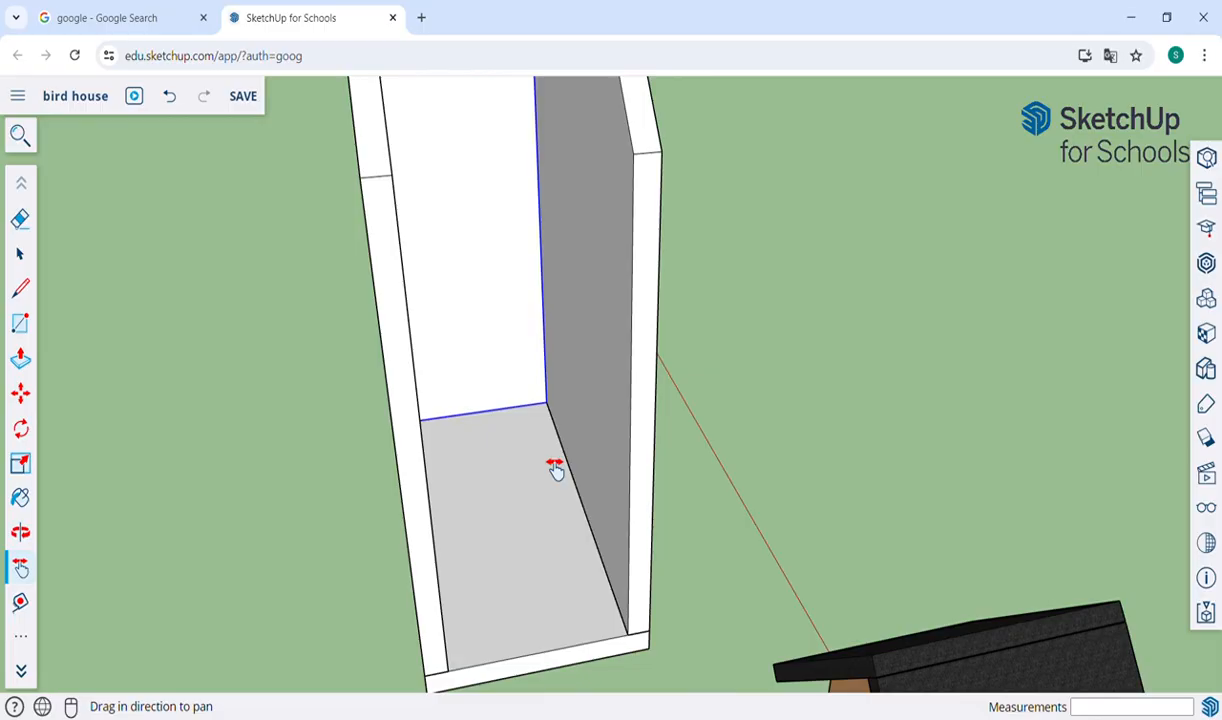
pyautogui.press('m')
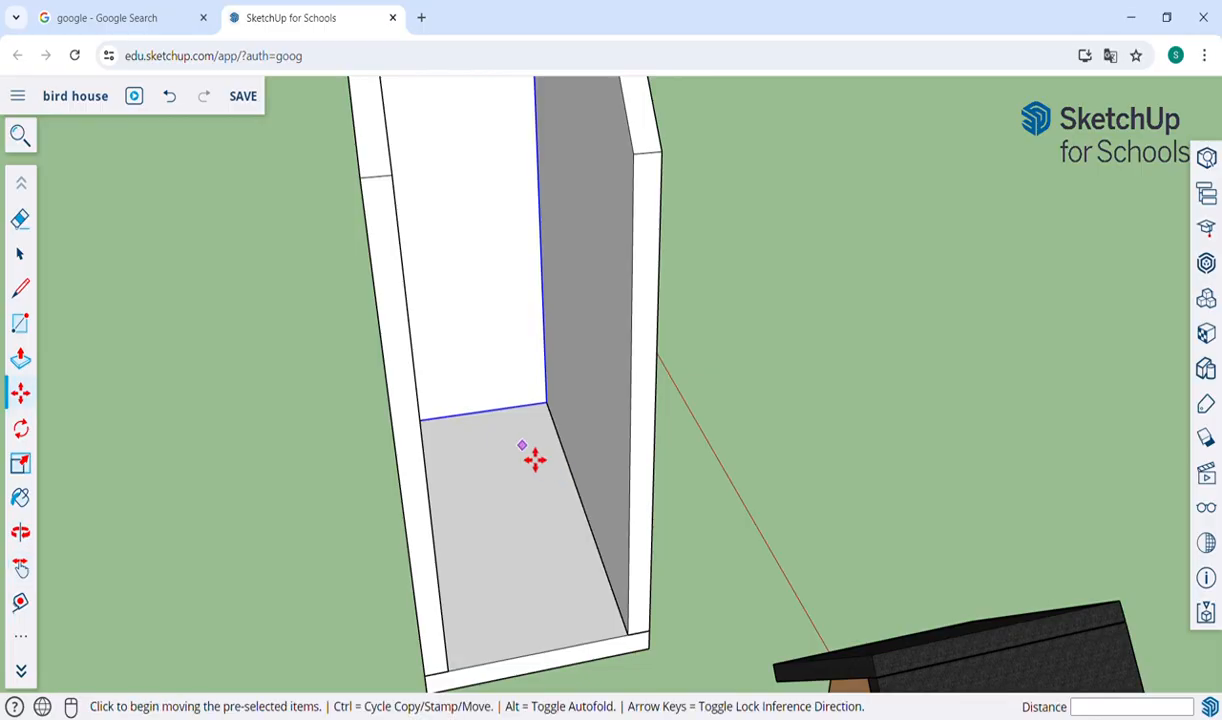
pyautogui.press('ctrl')
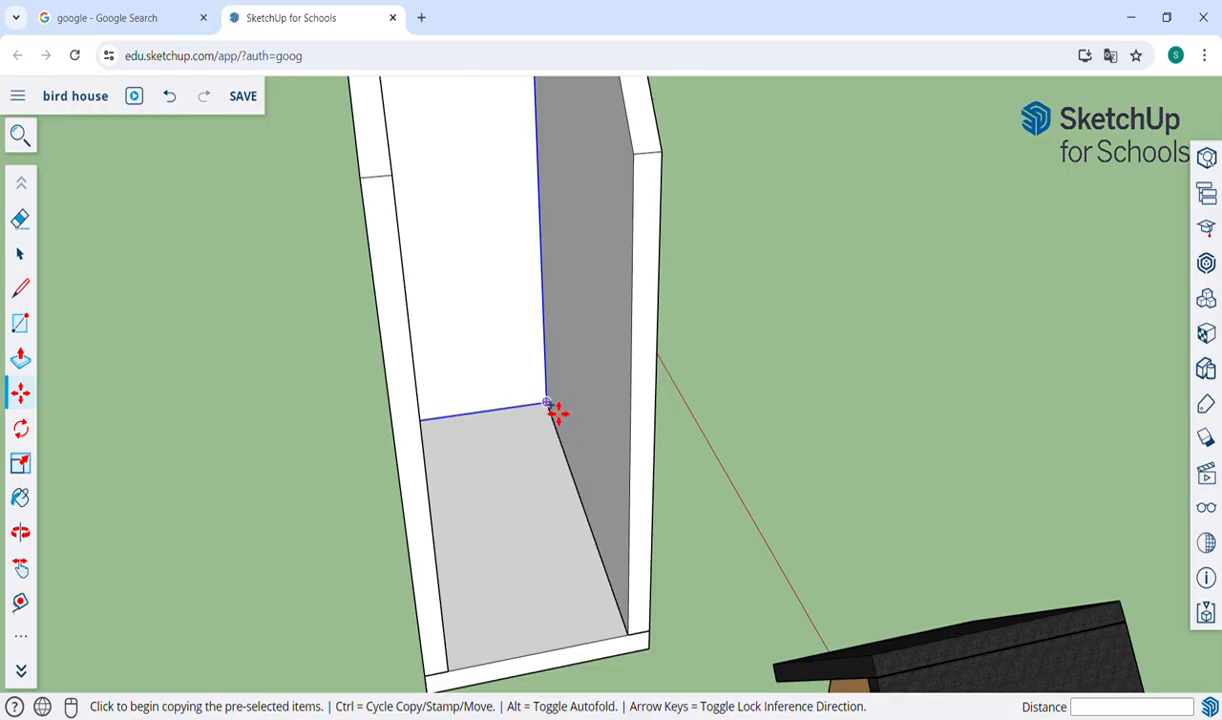
pyautogui.click(546, 403)
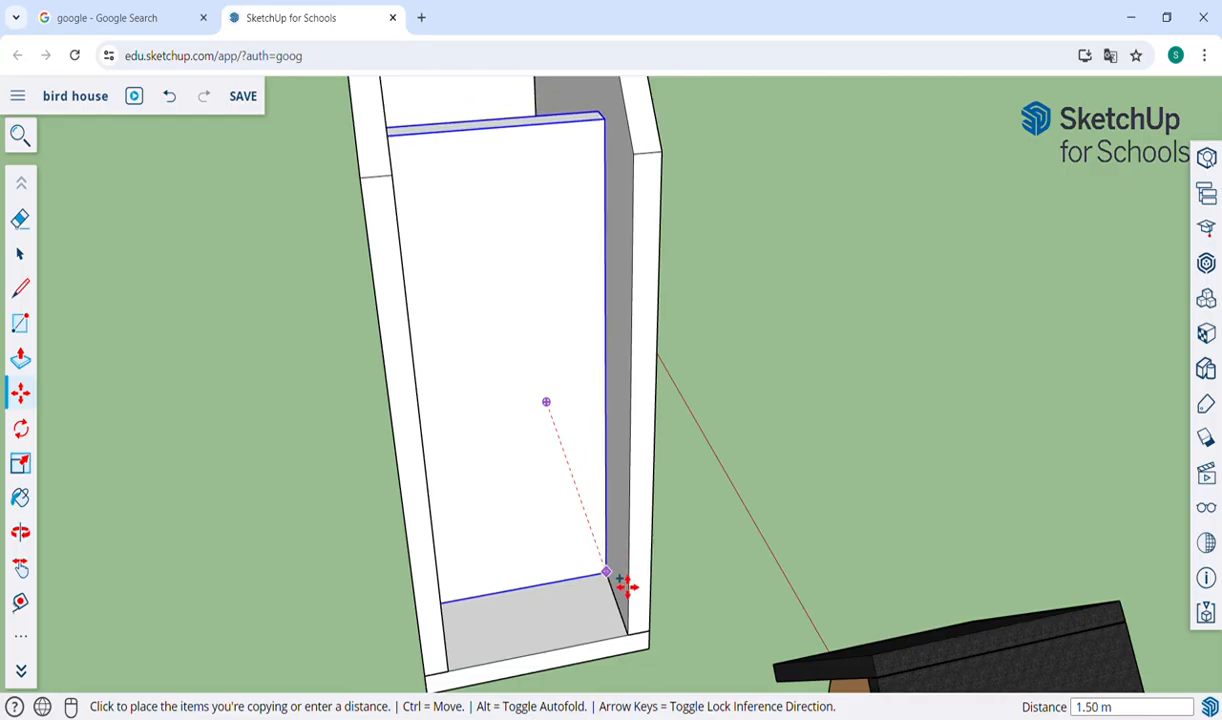
pyautogui.click(638, 646)
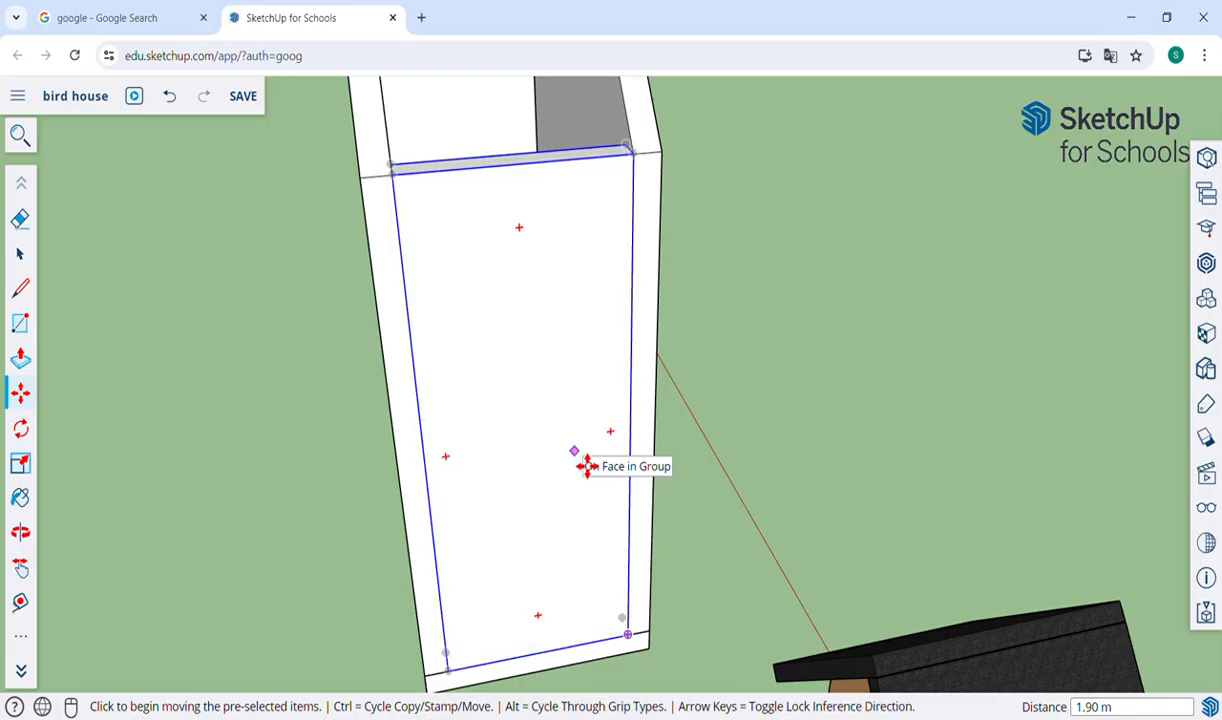
pyautogui.scroll(-3, 587, 464)
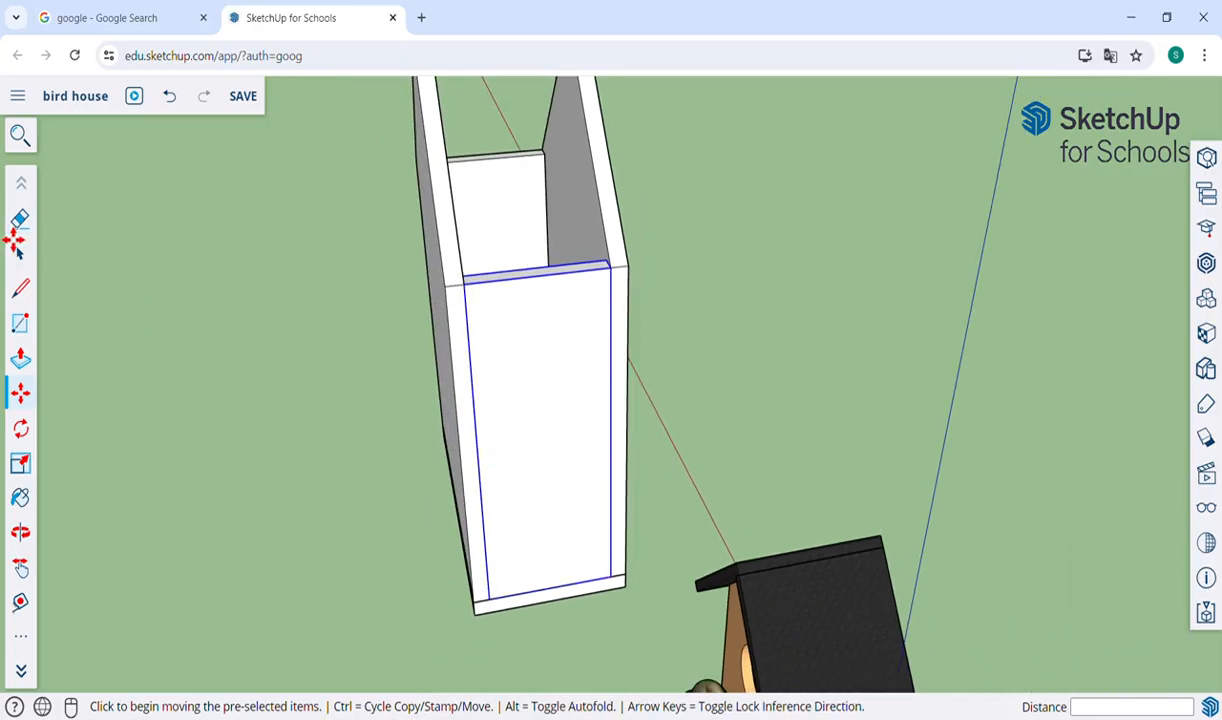
pyautogui.click(20, 256)
pyautogui.click(248, 340)
# Examine the assembled walls from the front and side, alongside the finished bird house example.
pyautogui.press('o')
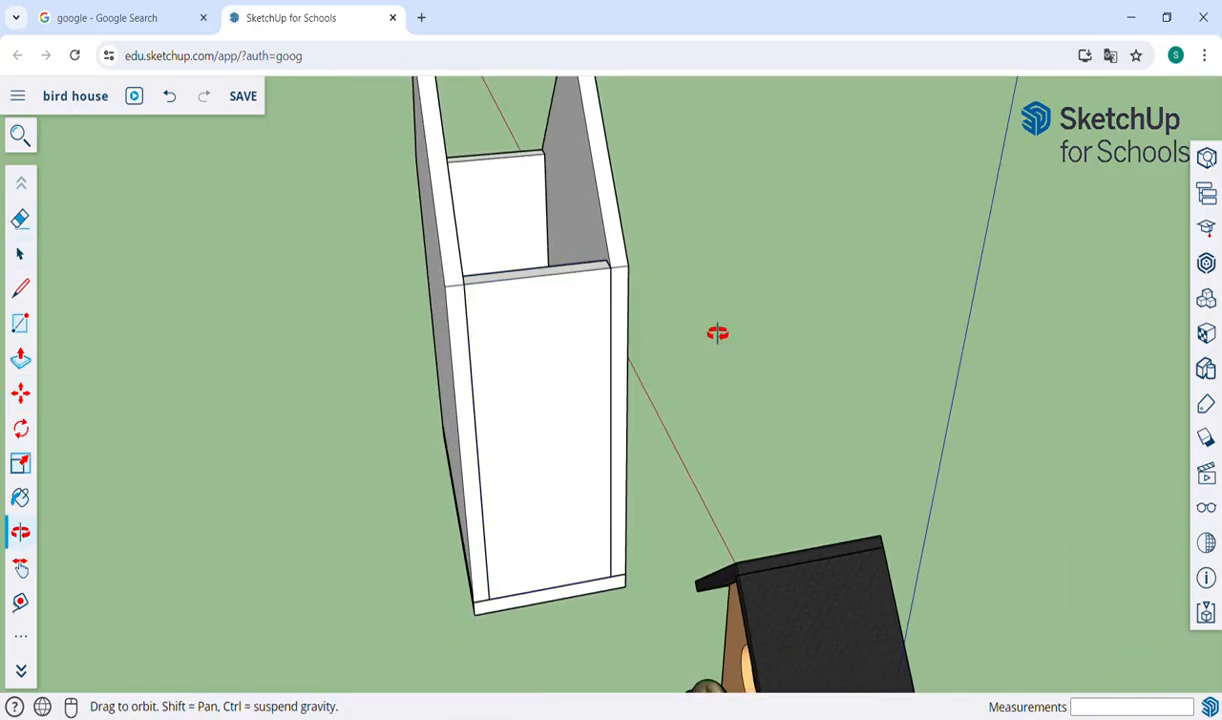
pyautogui.moveTo(714, 331); pyautogui.dragTo(798, 488)
pyautogui.moveTo(828, 540); pyautogui.dragTo(894, 603)
pyautogui.moveTo(632, 604); pyautogui.dragTo(742, 488)
pyautogui.moveTo(527, 448); pyautogui.dragTo(529, 437)
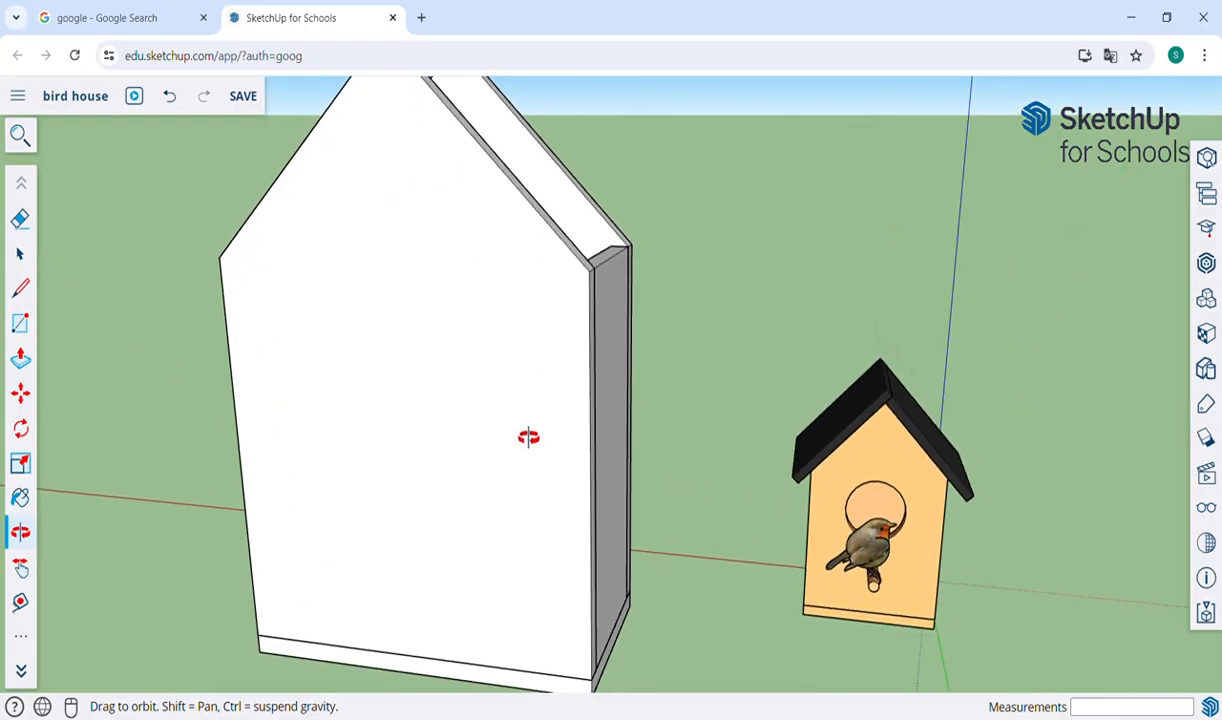
pyautogui.moveTo(872, 558); pyautogui.dragTo(705, 556)
pyautogui.moveTo(470, 392); pyautogui.dragTo(640, 430)
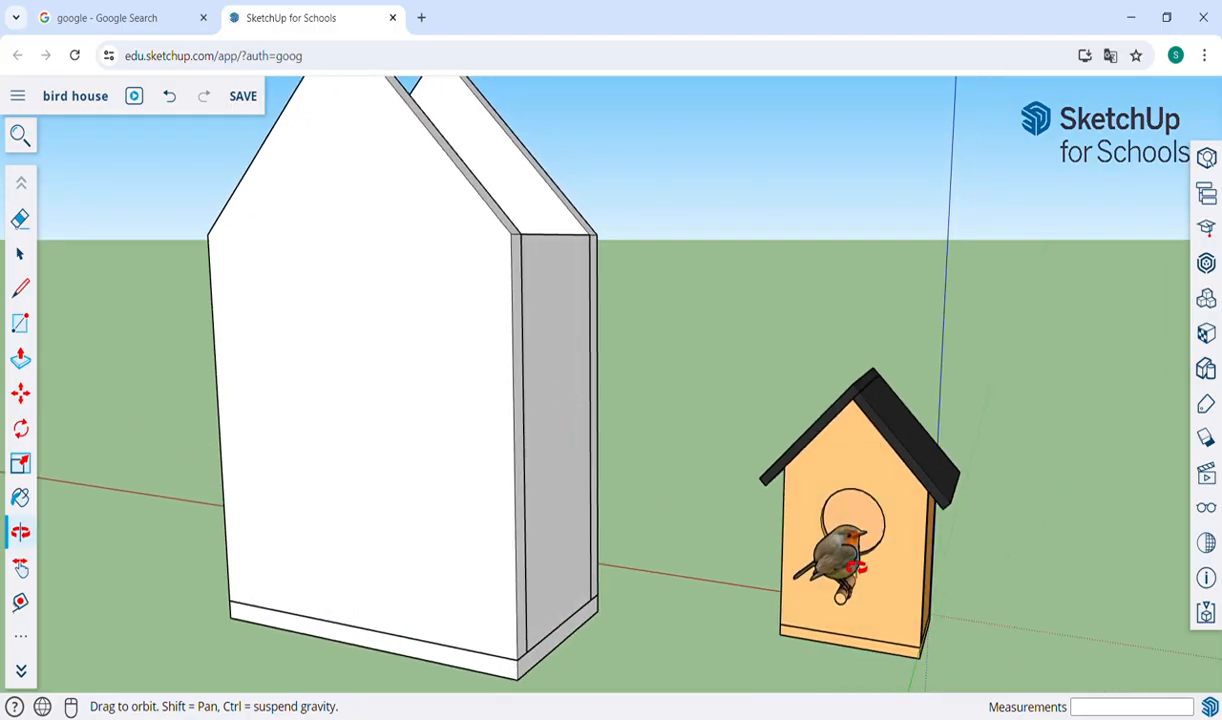
pyautogui.scroll(-5, 565, 400)
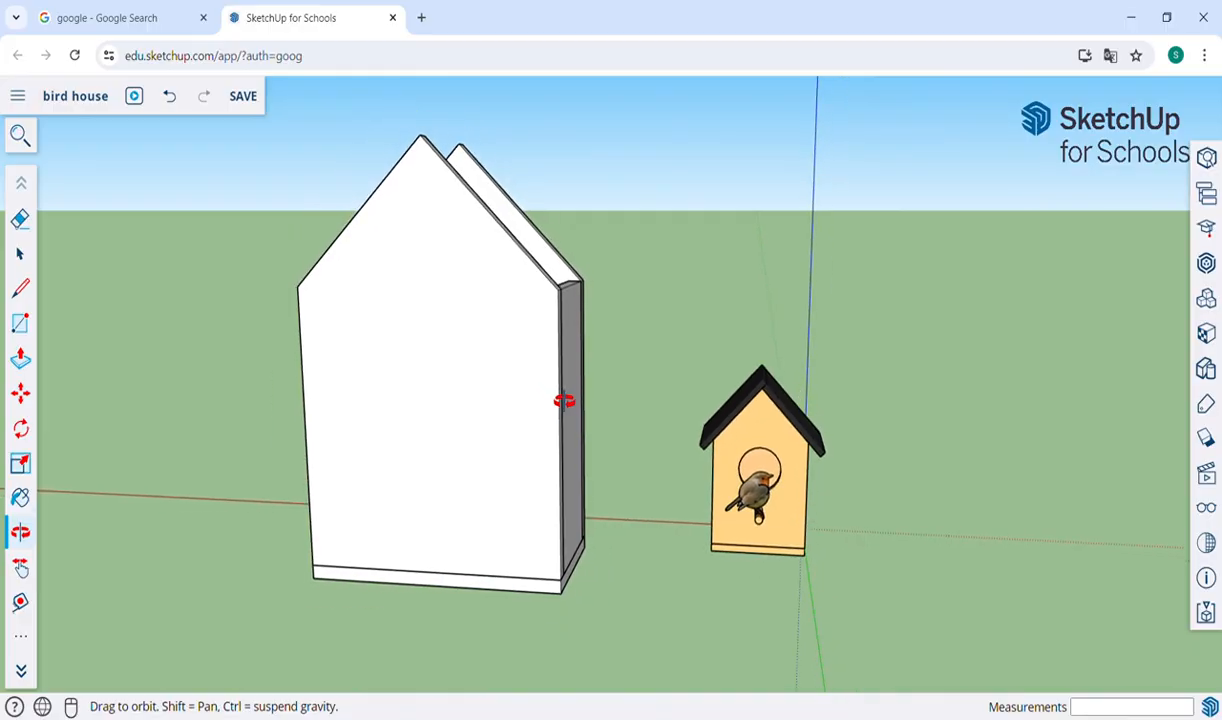
pyautogui.press('h')
pyautogui.moveTo(522, 394); pyautogui.dragTo(641, 384)
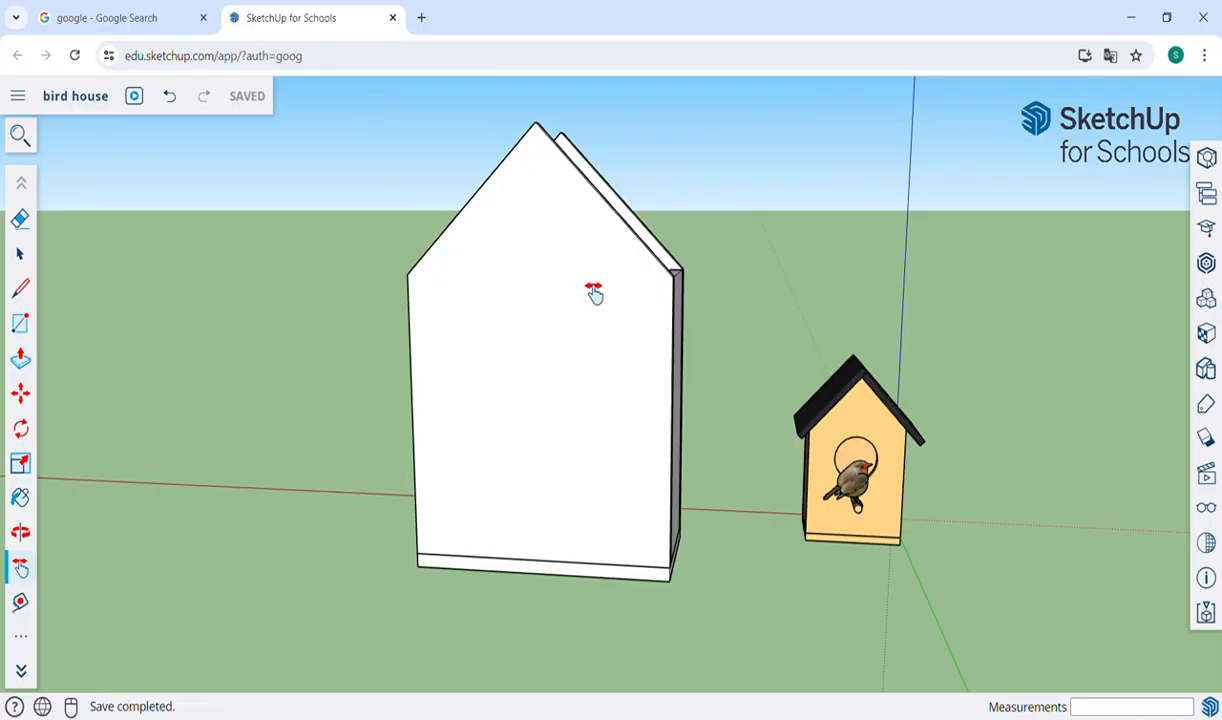
# Open the front gable wall group for editing and draw a vertical centre line from its peak to its bottom edge.
pyautogui.press('space')
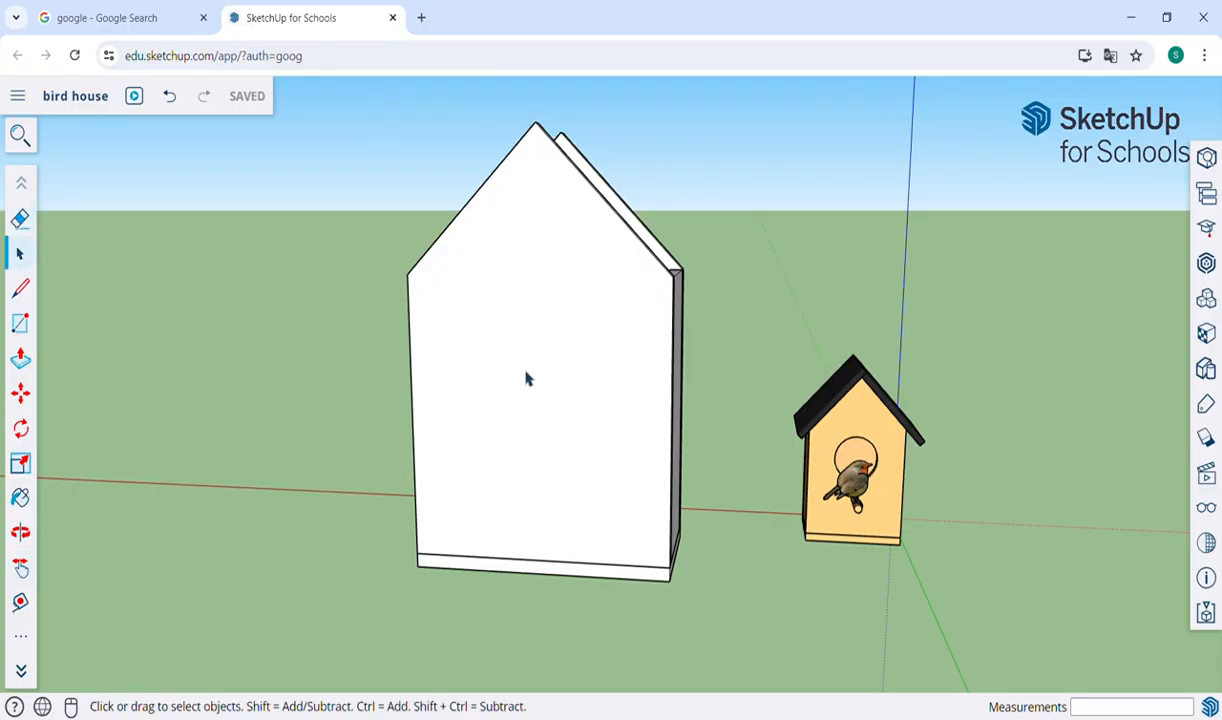
pyautogui.doubleClick(527, 378)
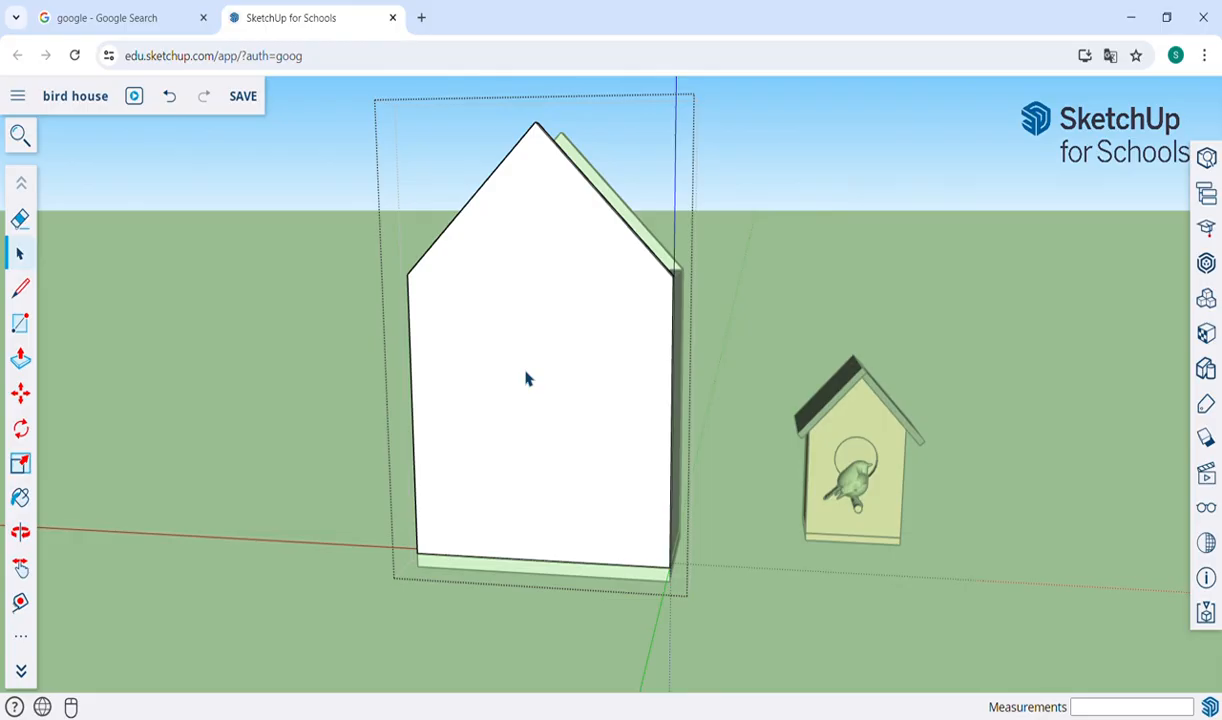
pyautogui.press('o')
pyautogui.moveTo(739, 404); pyautogui.dragTo(540, 382)
pyautogui.scroll(3, 537, 355)
pyautogui.press('h')
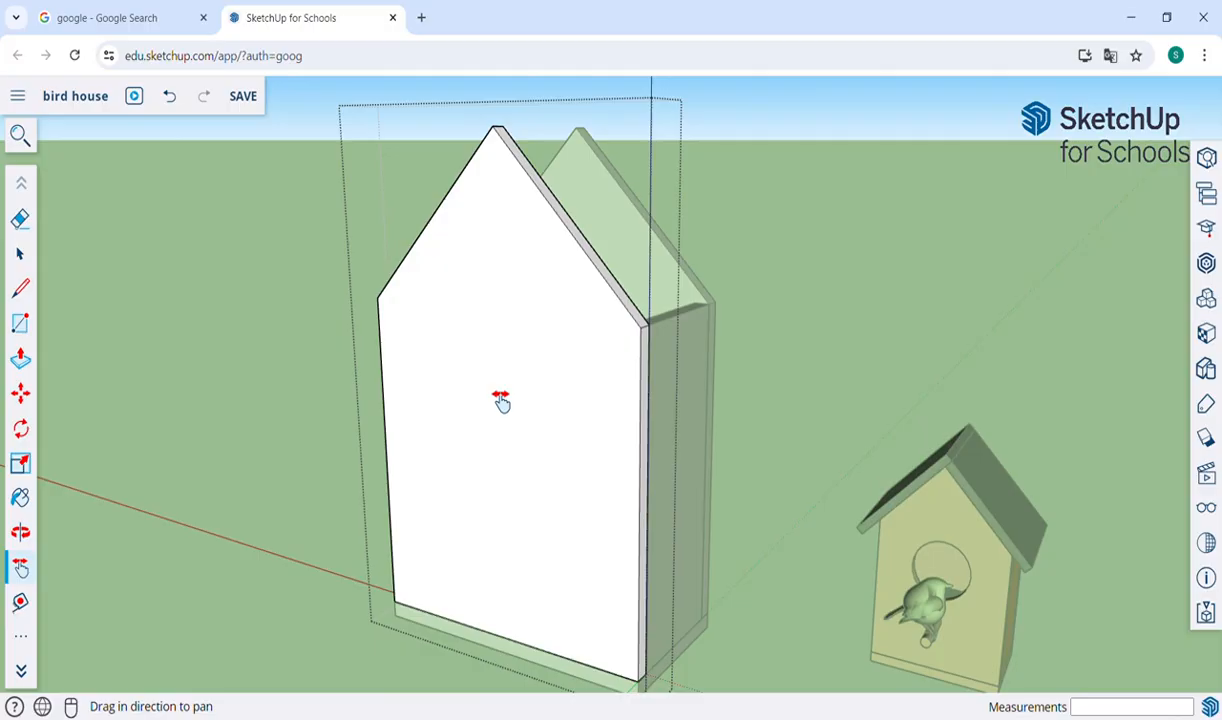
pyautogui.press('l')
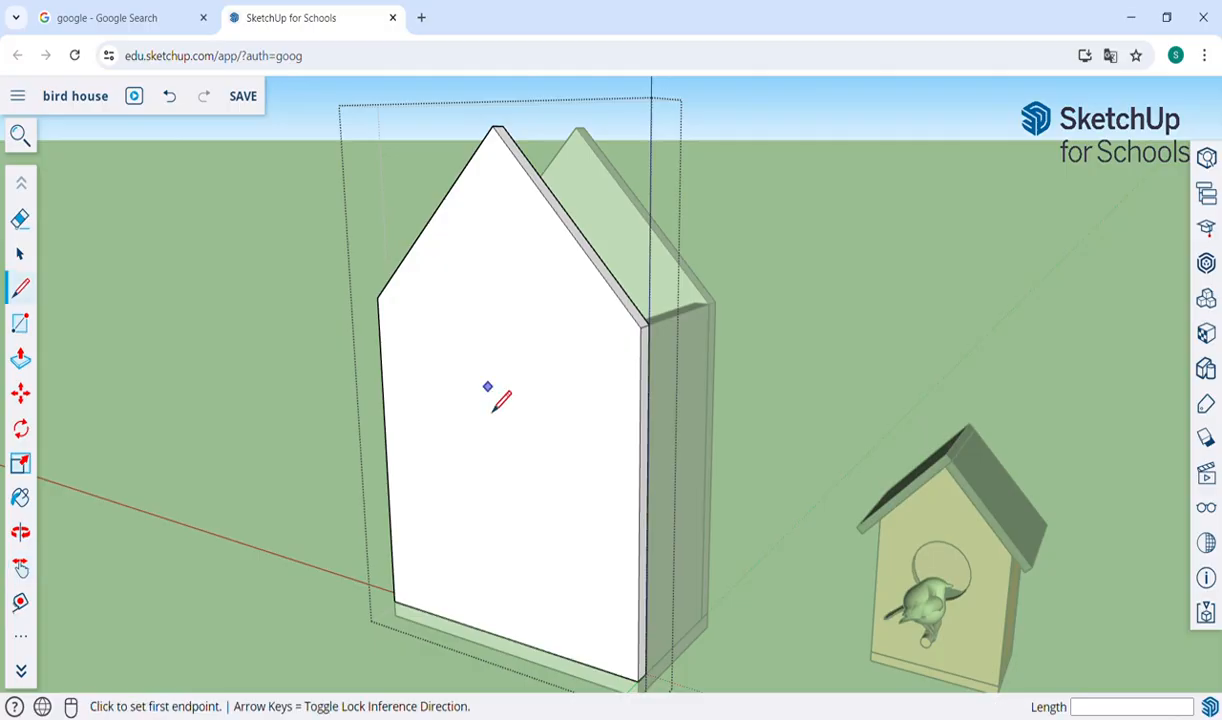
pyautogui.click(493, 127)
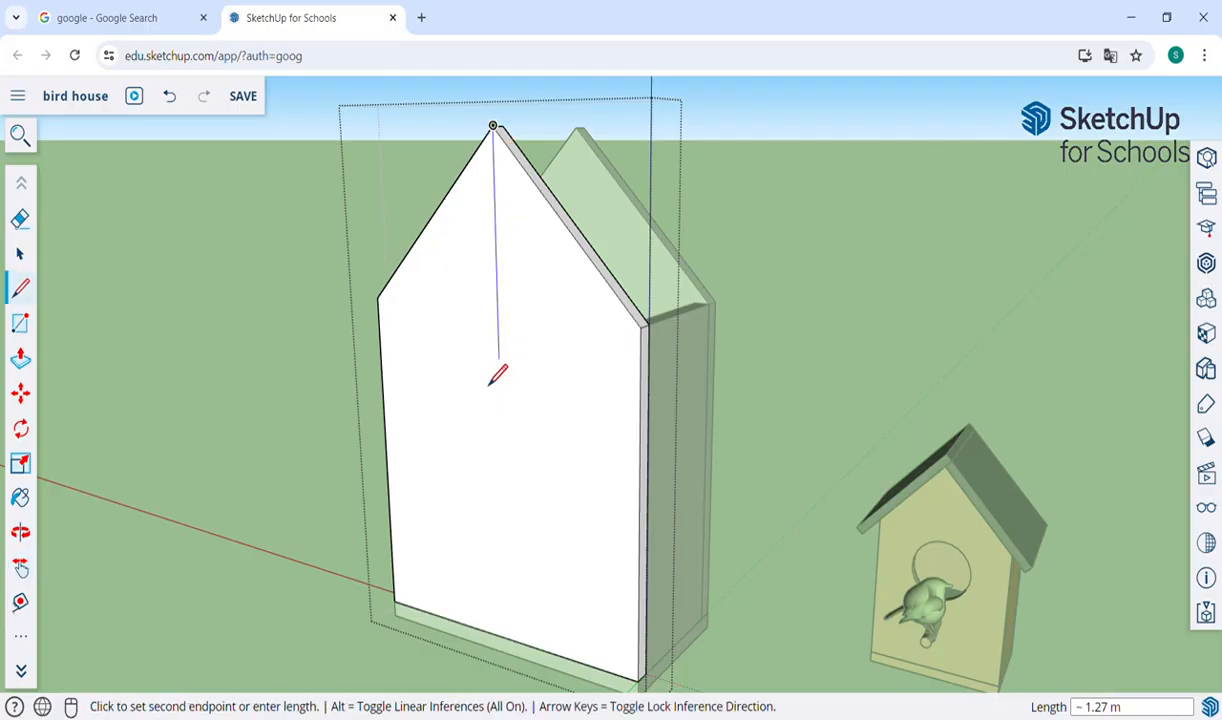
pyautogui.click(510, 660)
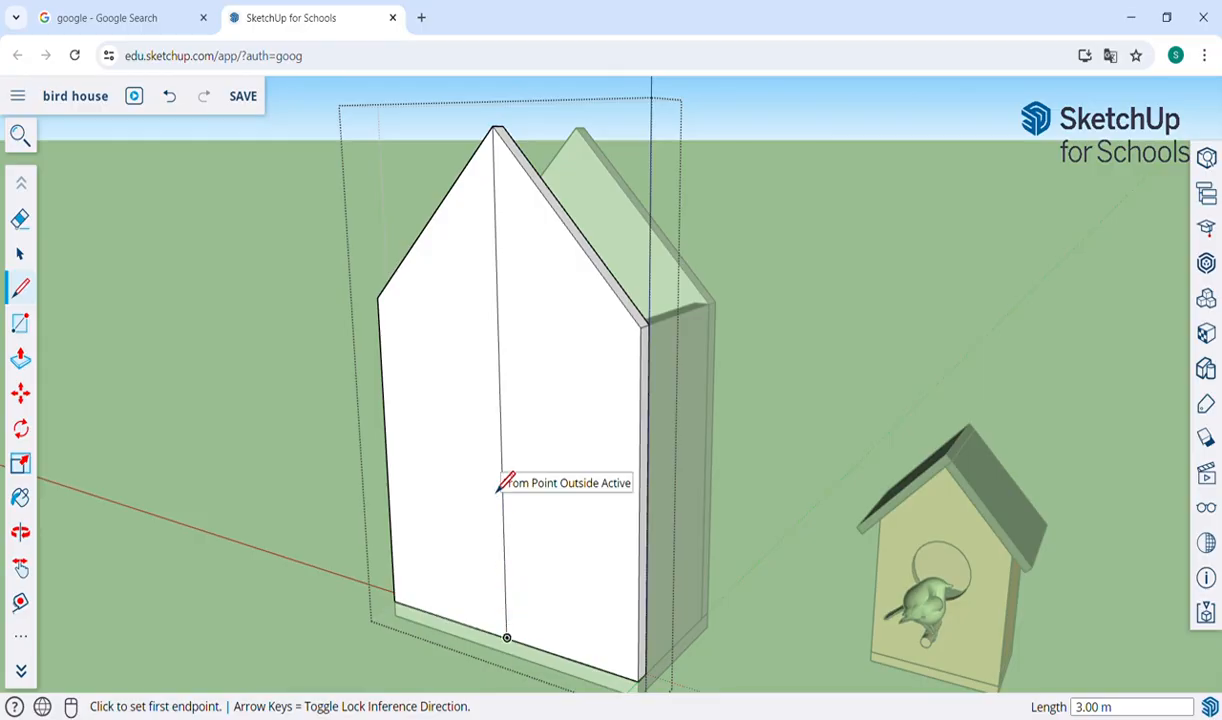
# Draw two circles centred on the front wall's centre line: one of about 0.38 m radius and one of about 0.09 m radius below it.
pyautogui.press('c')
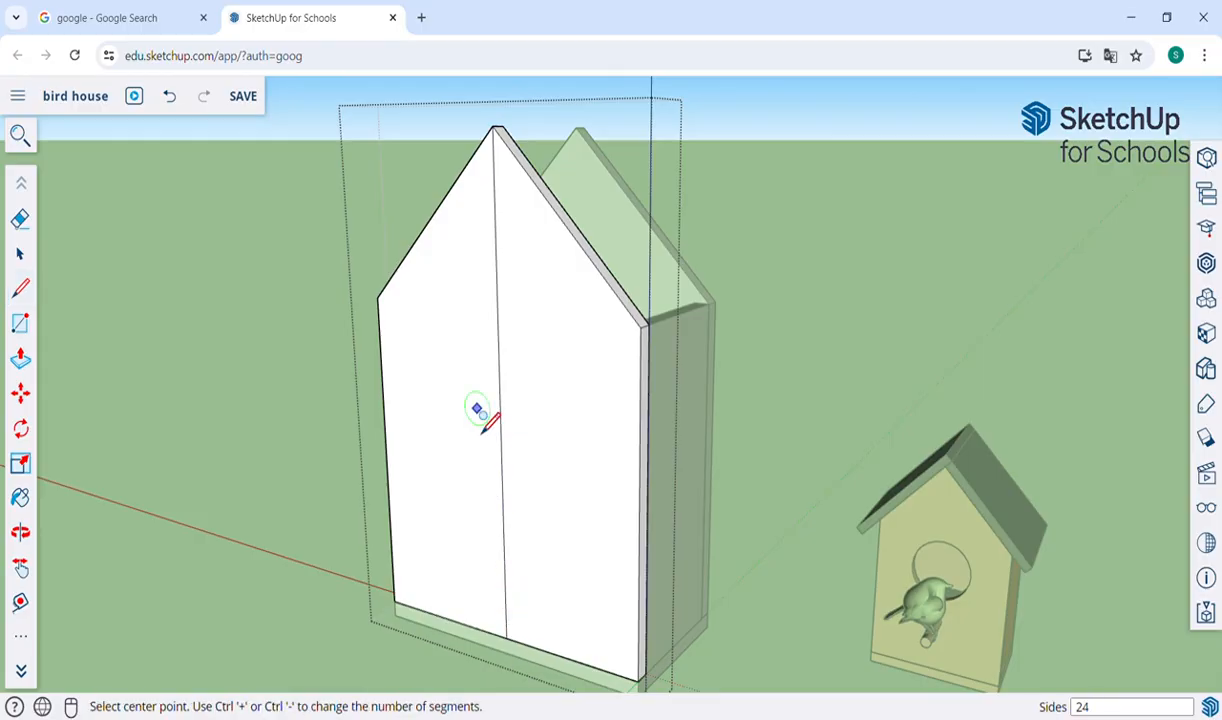
pyautogui.click(499, 357)
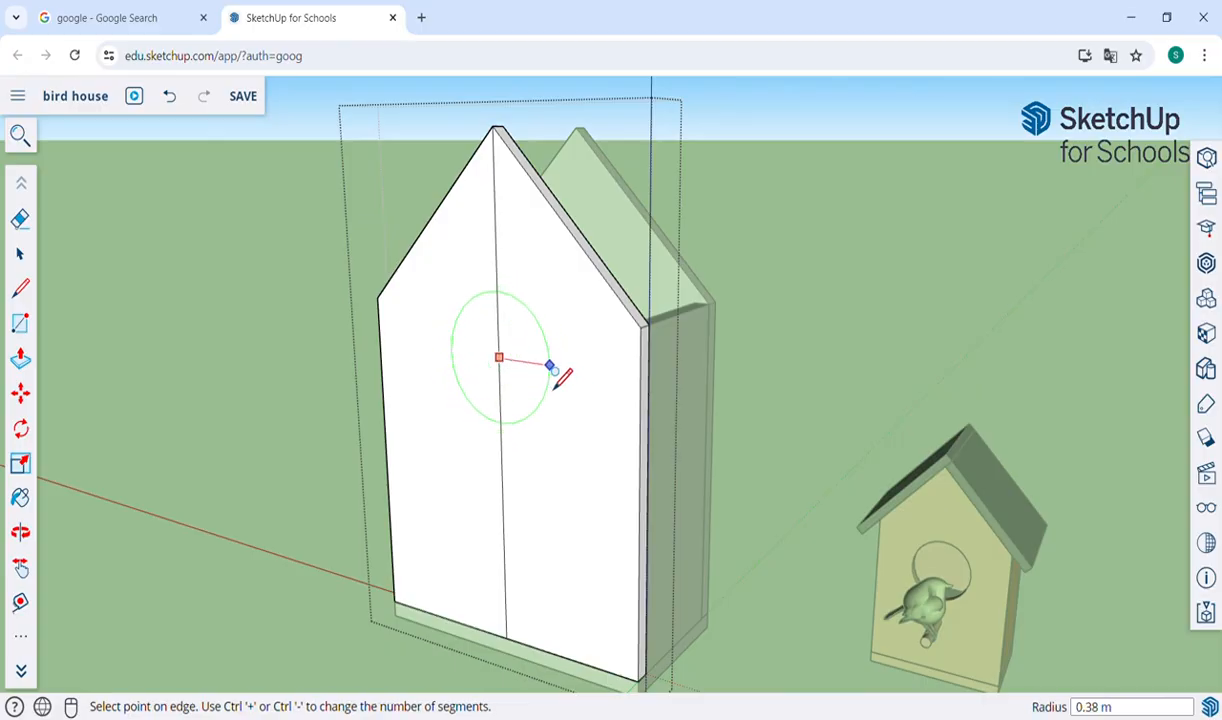
pyautogui.click(550, 367)
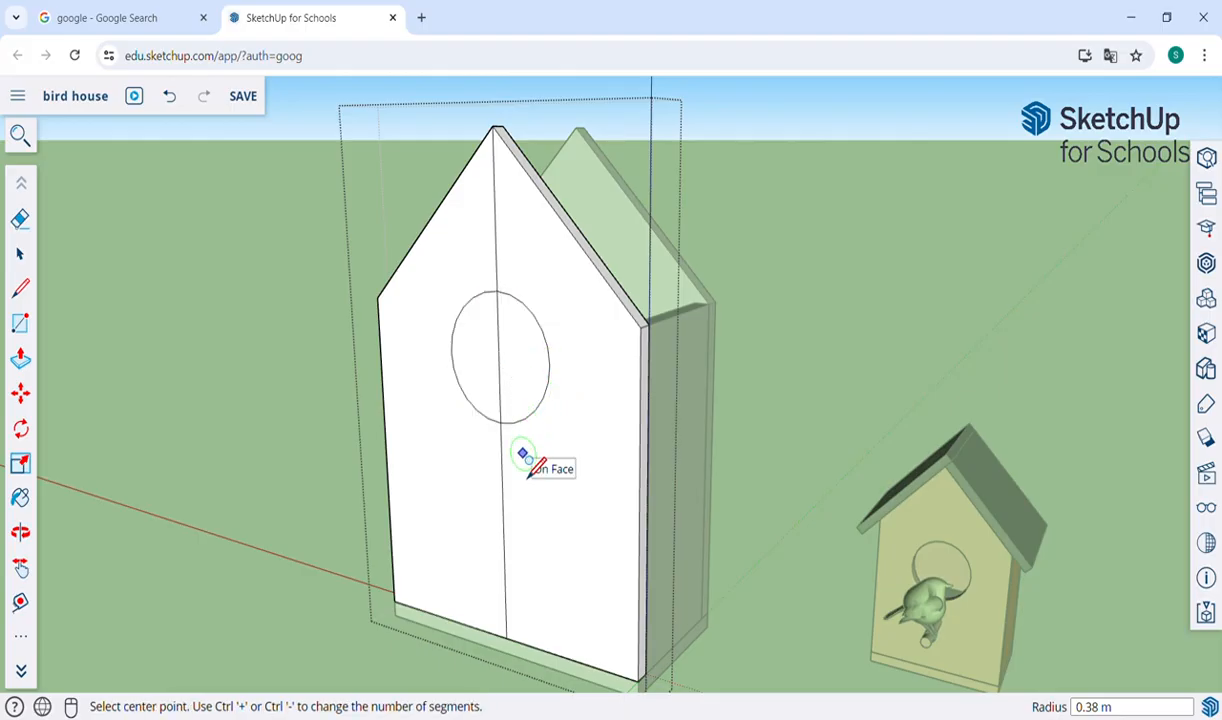
pyautogui.click(502, 463)
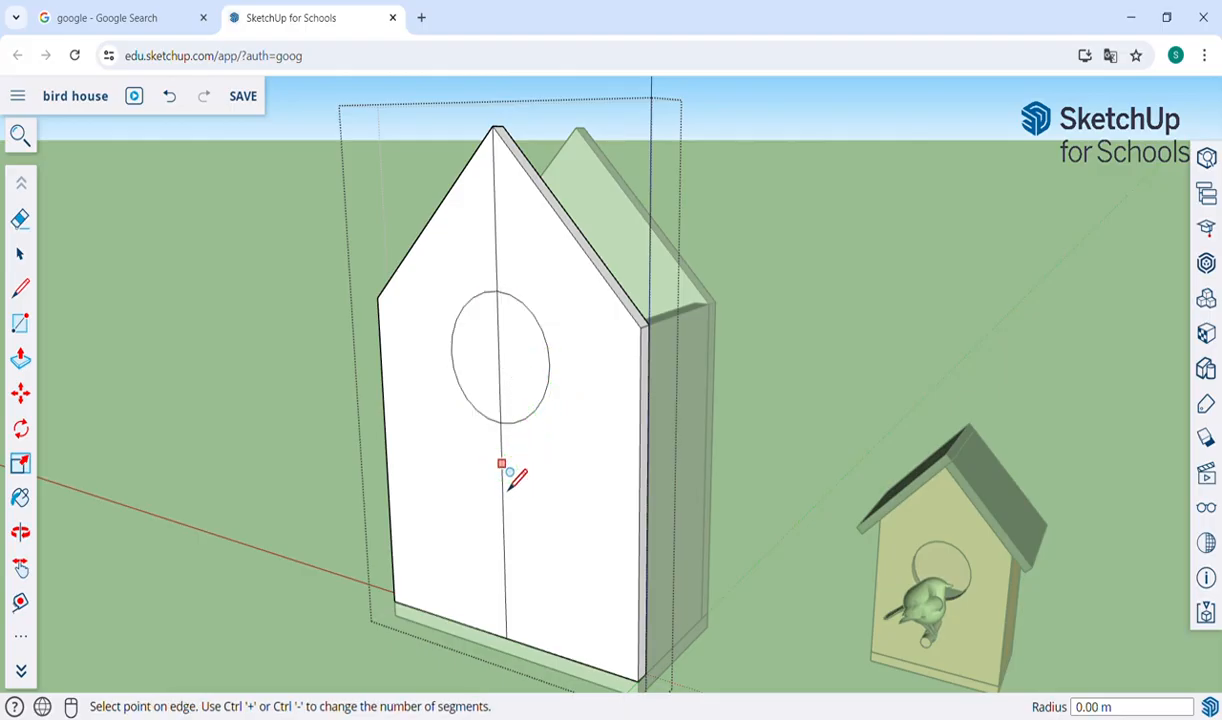
pyautogui.click(512, 466)
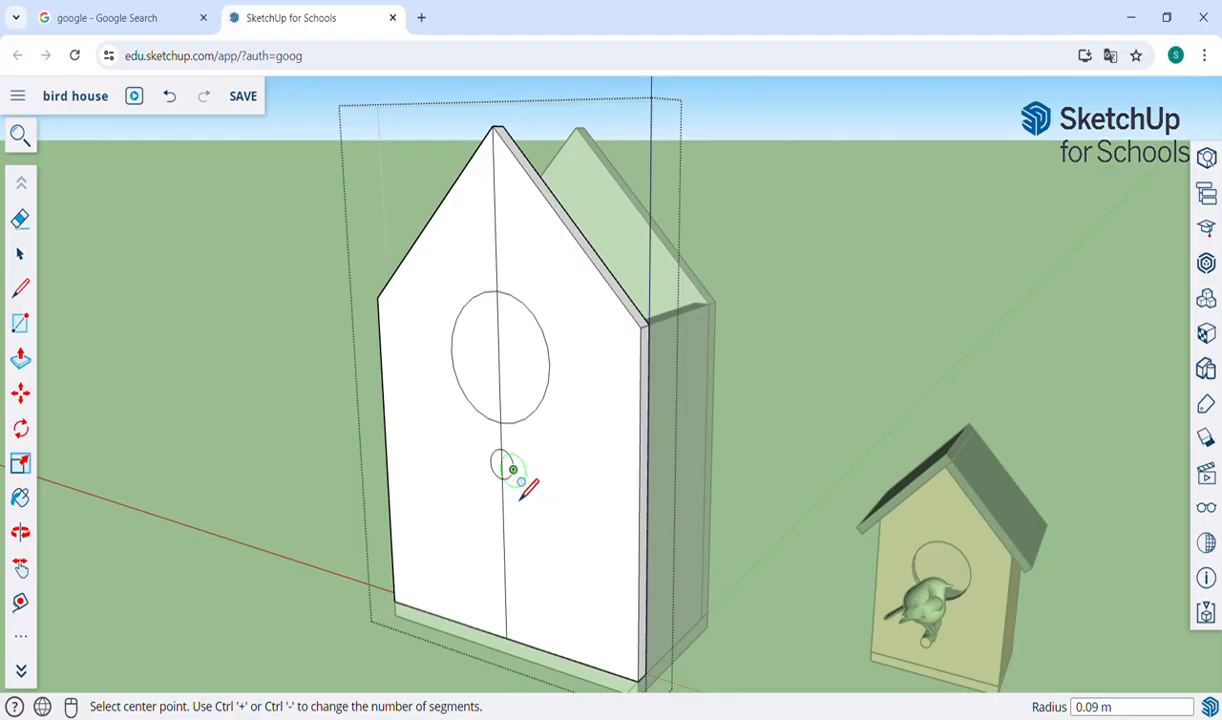
# Erase all segments of the vertical centre line on the front wall, leaving only the two circles.
pyautogui.press('e')
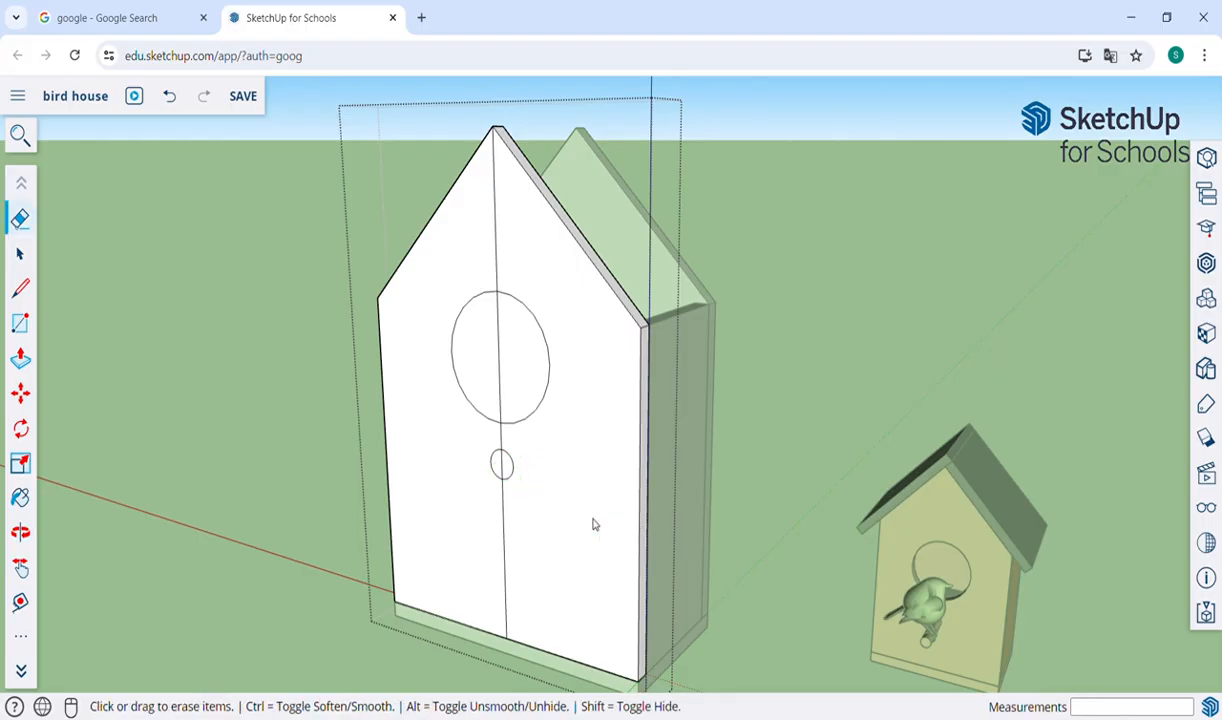
pyautogui.click(506, 545)
pyautogui.moveTo(516, 477)
pyautogui.mouseDown()
pyautogui.moveTo(518, 240)
pyautogui.moveTo(494, 215)
pyautogui.mouseUp()
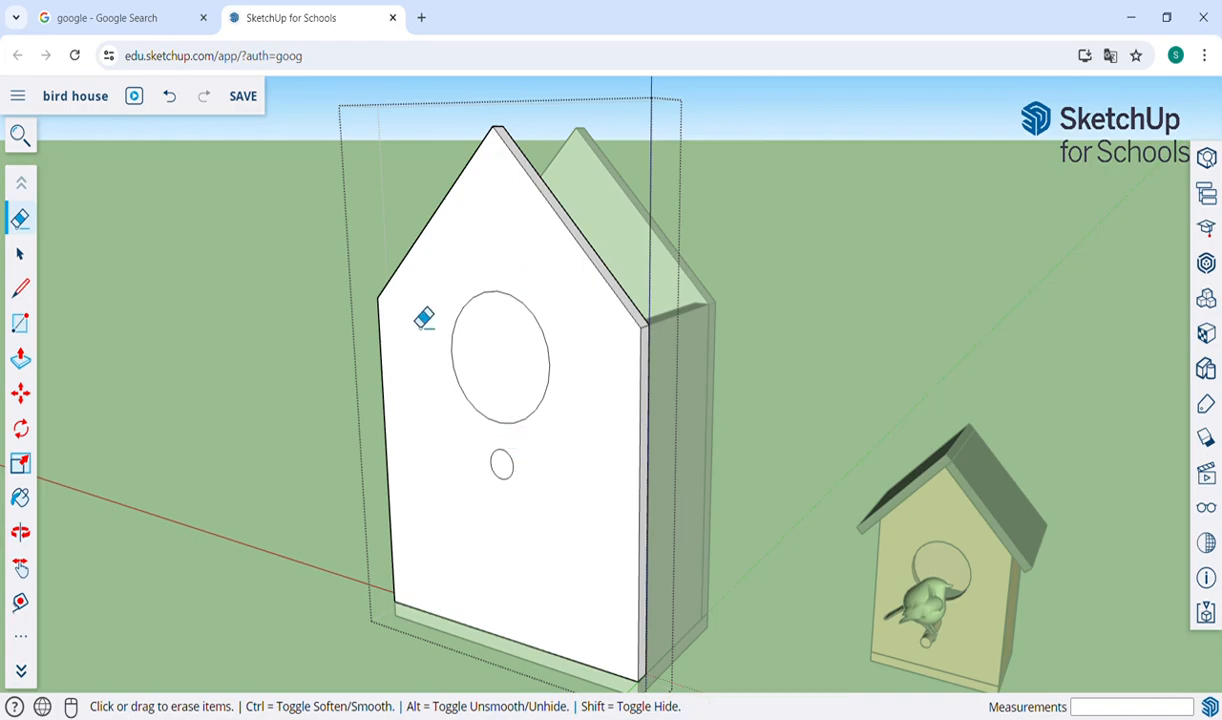
# Push/Pull the small circle outward about 0.79 m from the front wall to form the perch.
pyautogui.press('p')
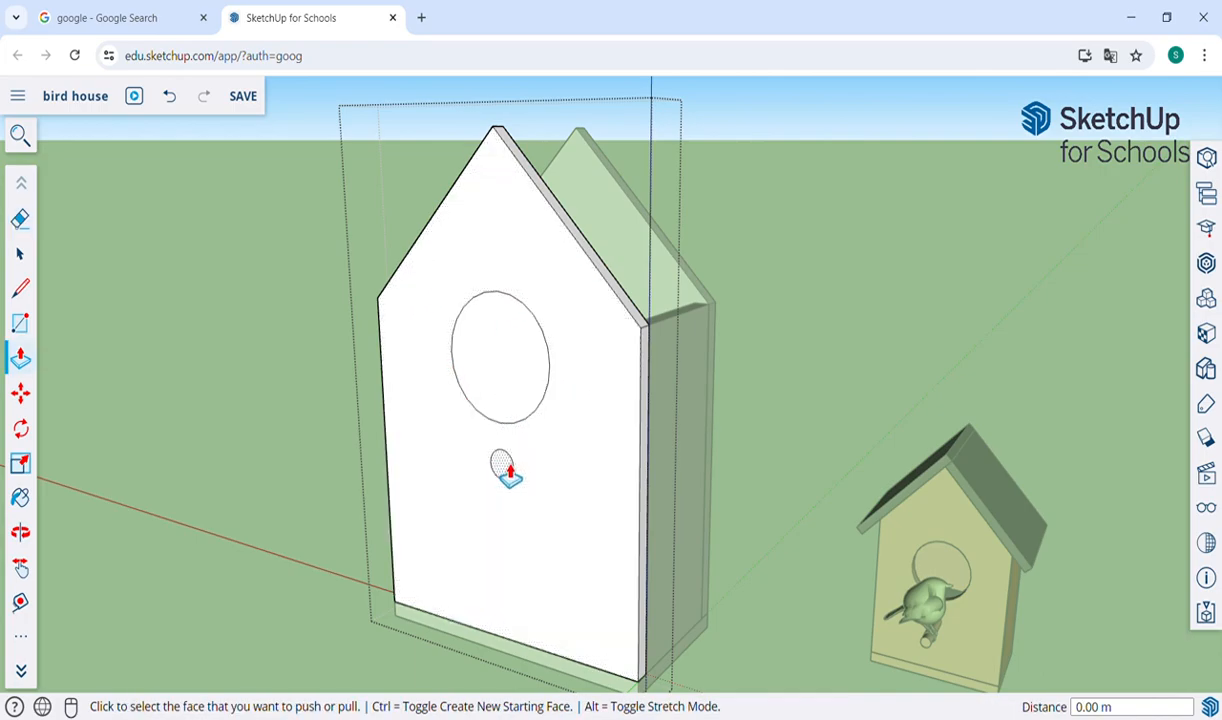
pyautogui.click(502, 466)
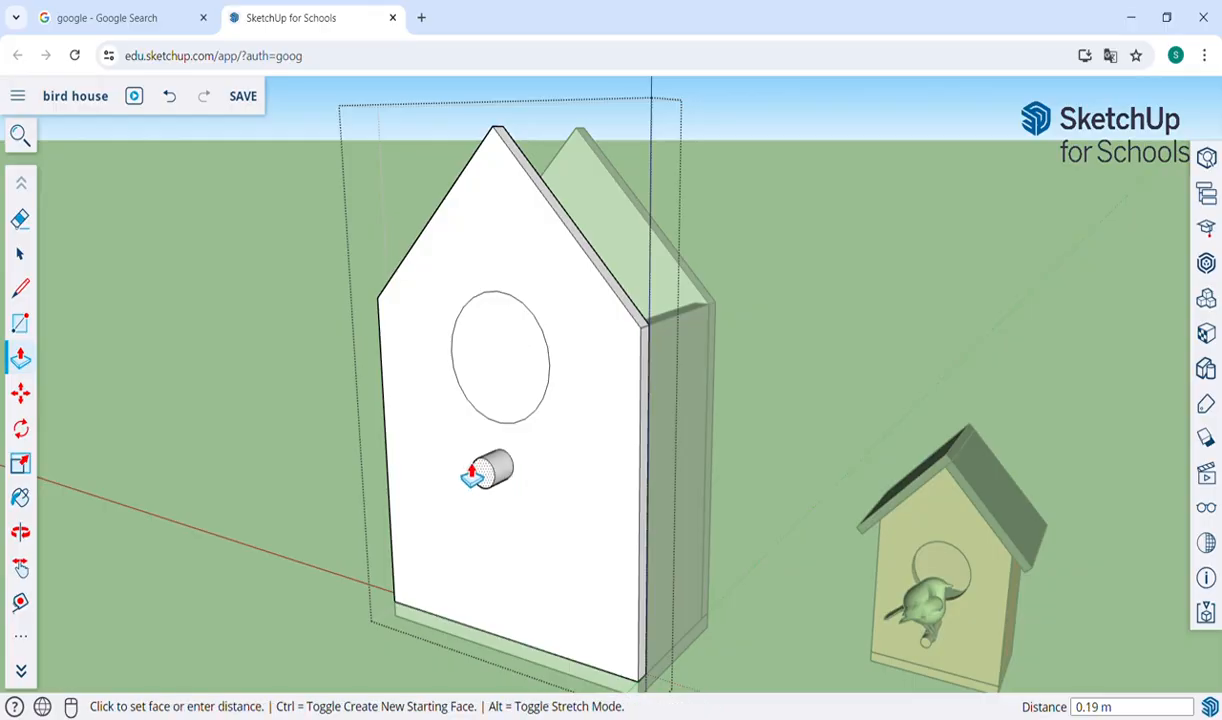
pyautogui.click(430, 533)
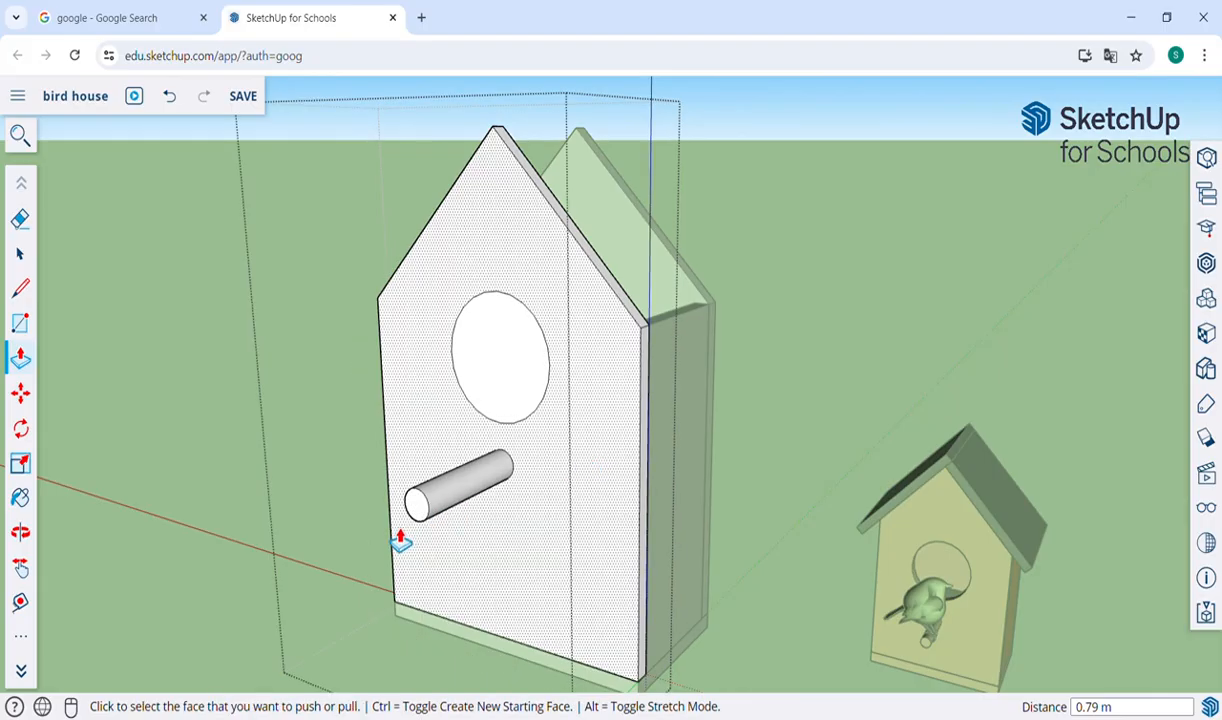
pyautogui.click(485, 355)
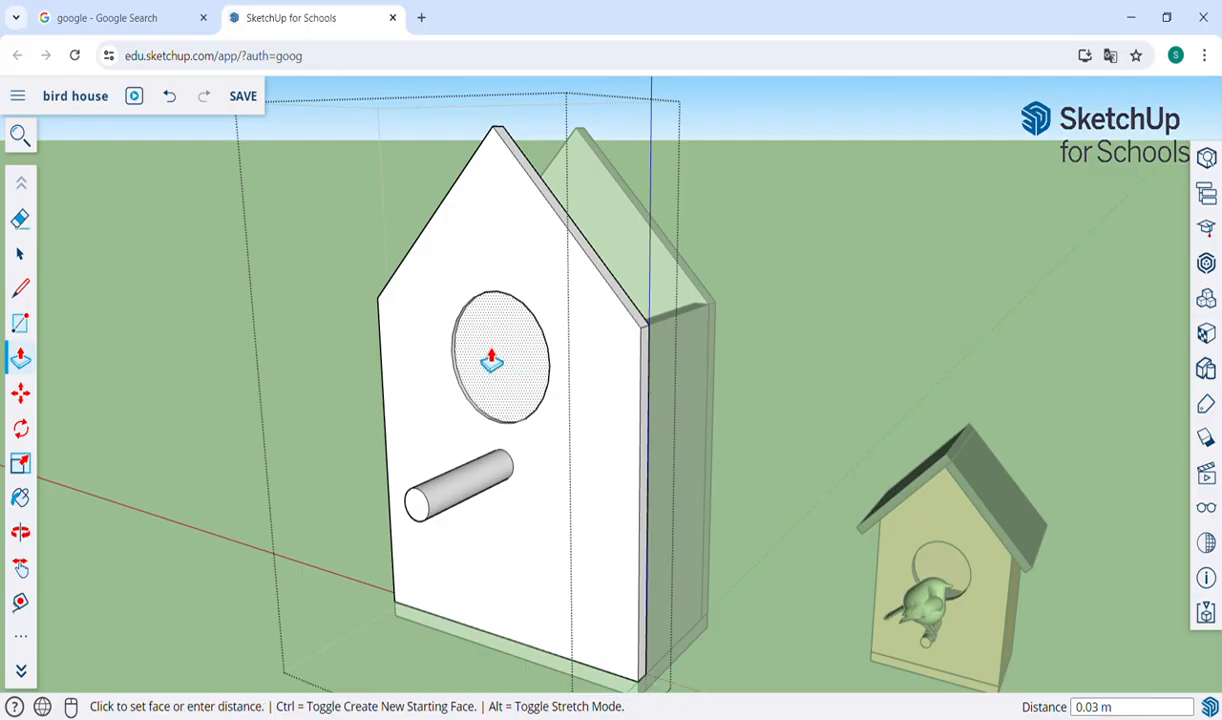
pyautogui.click(506, 365)
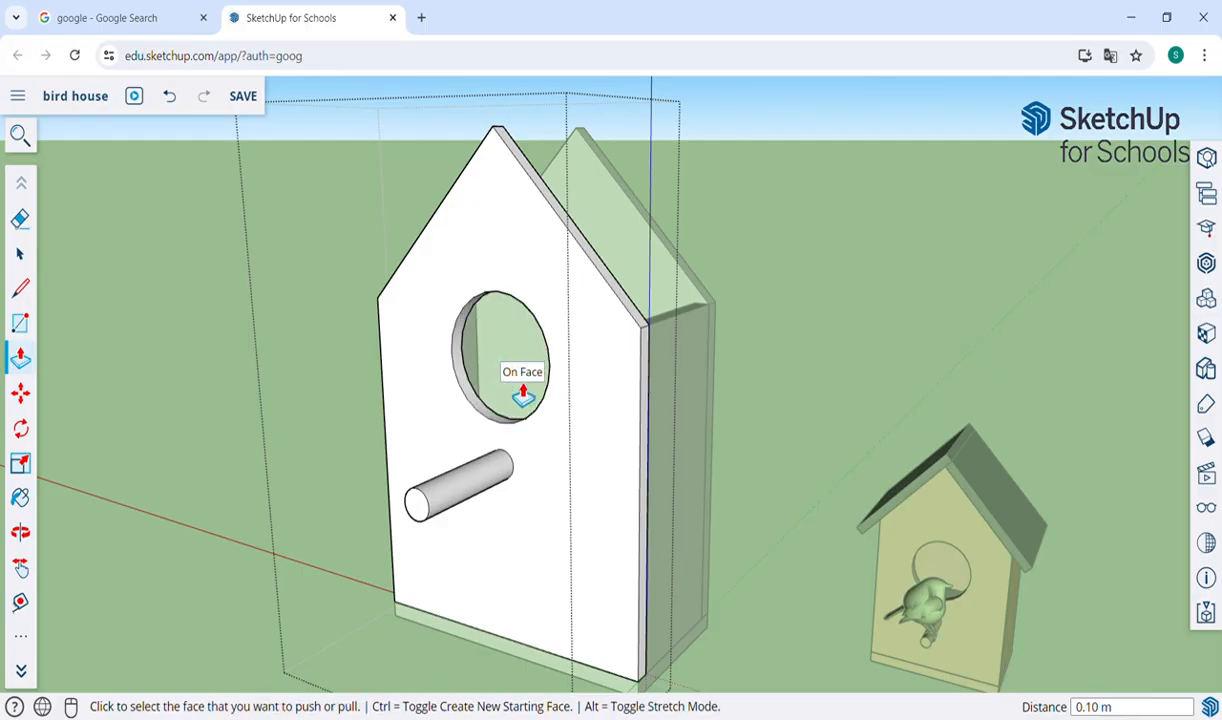
pyautogui.hotkey('ctrl', 'z')
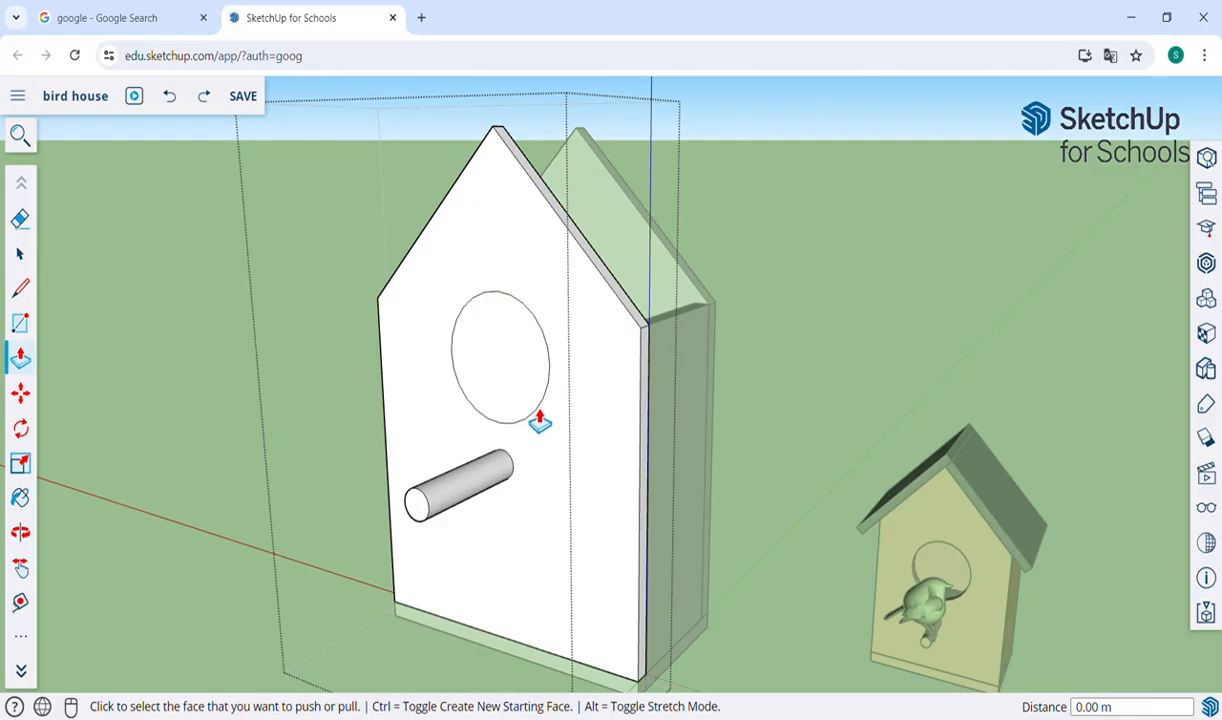
# Push the large circle 0.10 m inward through the front wall to cut the entrance hole, and close the wall group.
pyautogui.click(494, 374)
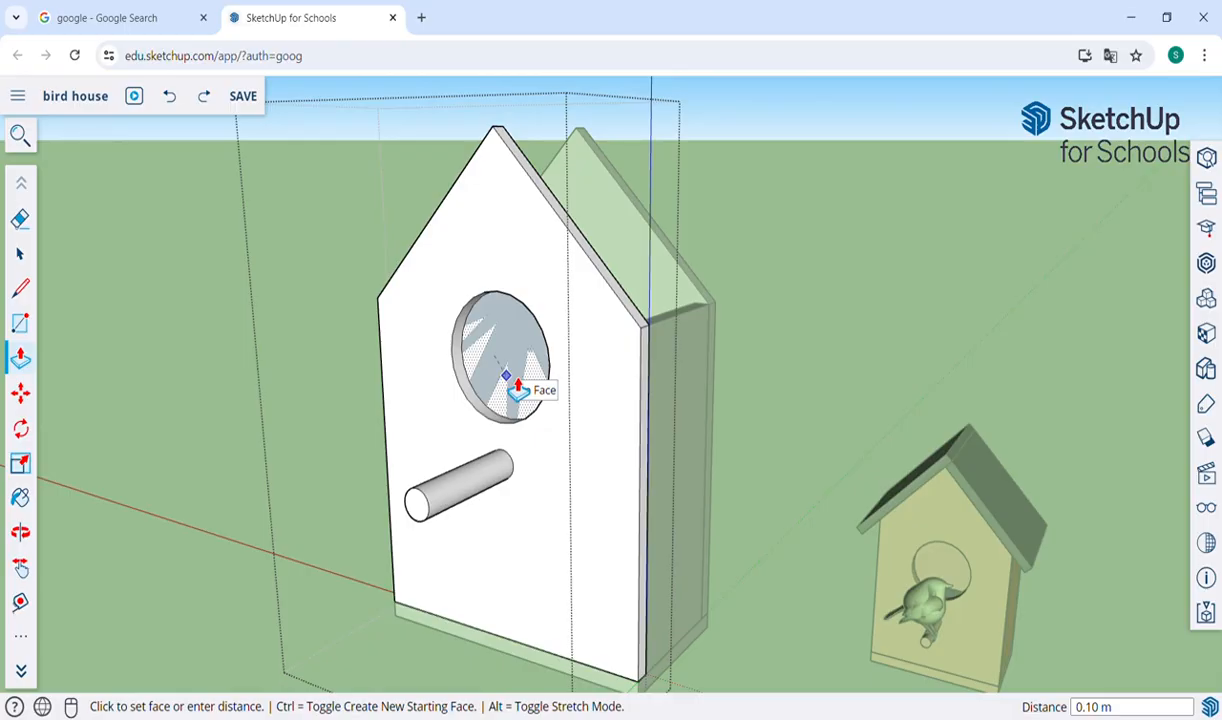
pyautogui.click(518, 386)
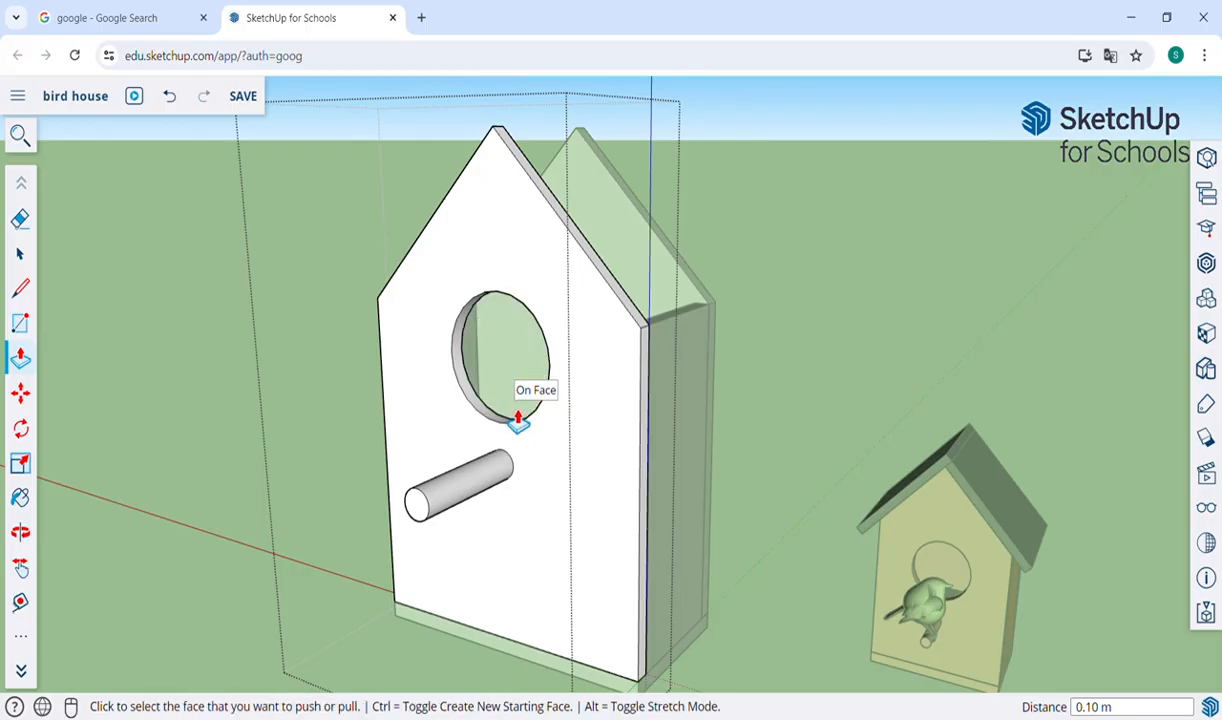
pyautogui.click(19, 254)
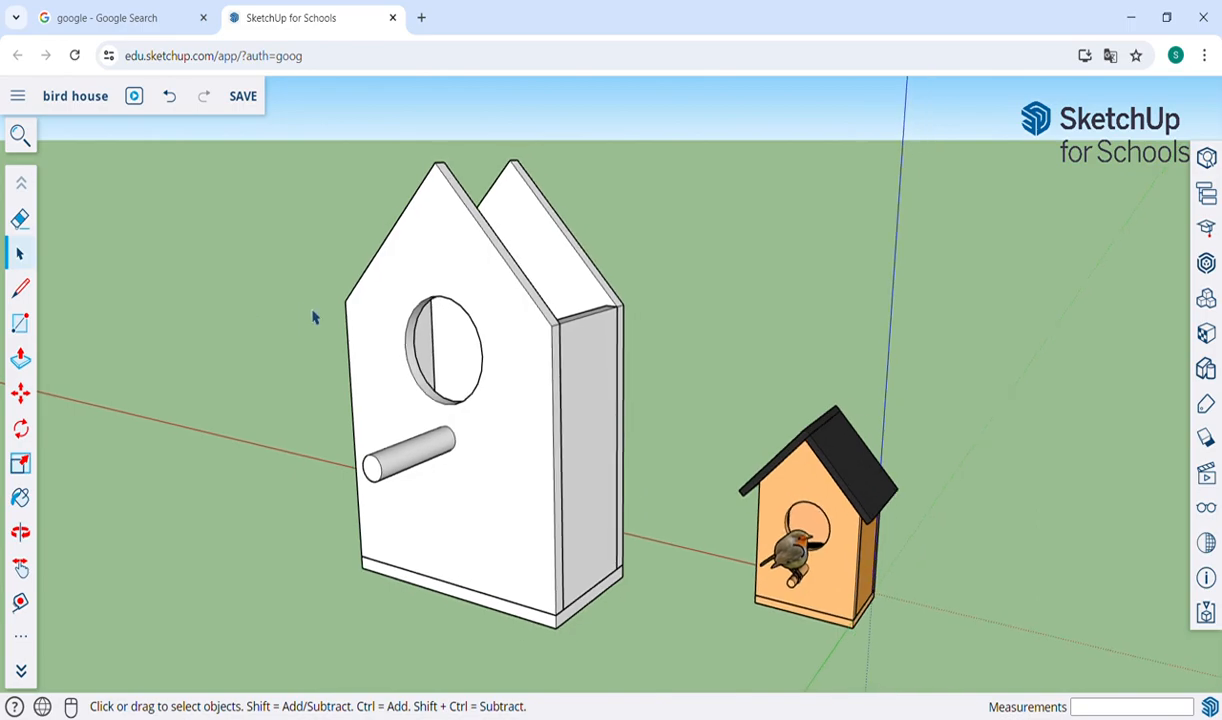
# Draw a rectangle of about 1.41 m by 1.00 m across the gable walls' sloped edges on the side facing the finished example.
pyautogui.press('o')
pyautogui.moveTo(682, 357); pyautogui.dragTo(666, 379)
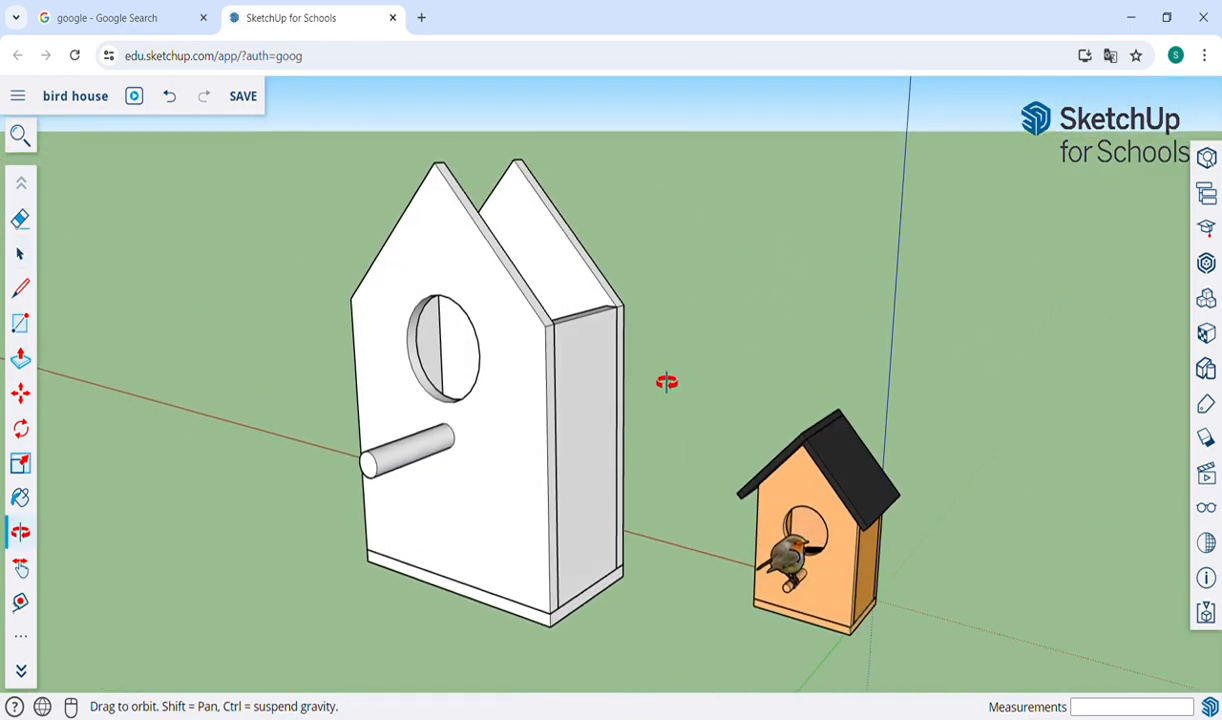
pyautogui.moveTo(648, 271); pyautogui.dragTo(382, 254)
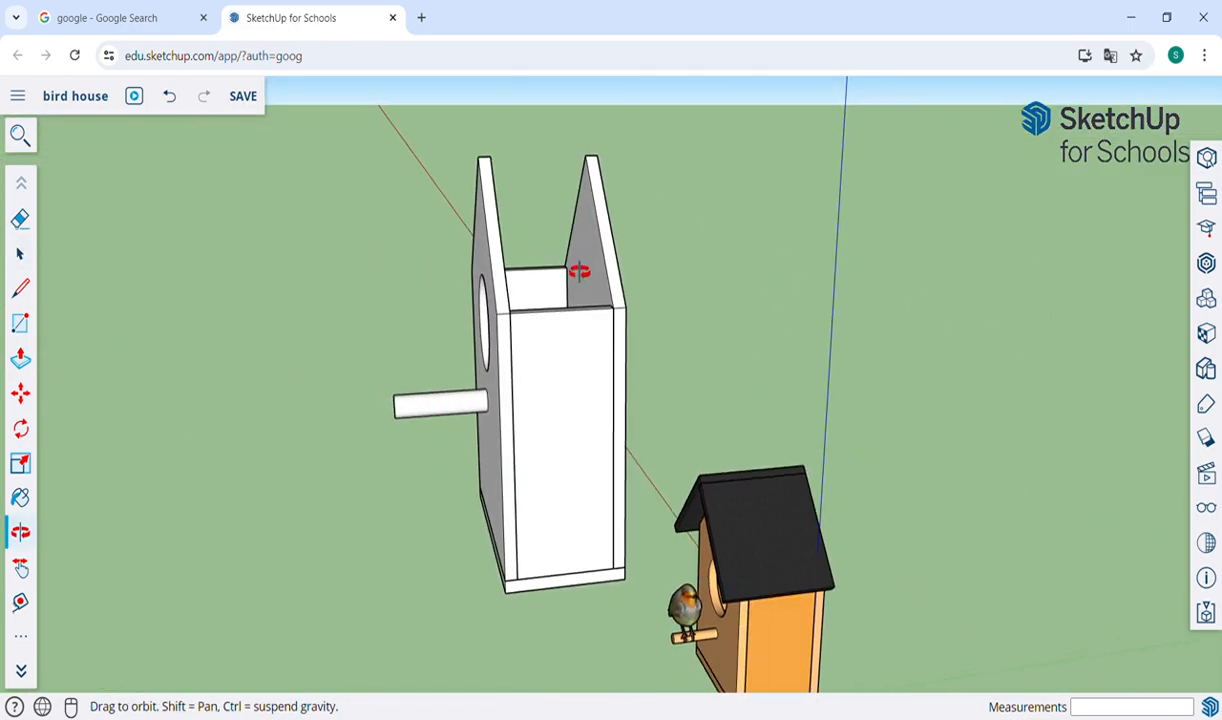
pyautogui.scroll(5, 578, 270)
pyautogui.press('h')
pyautogui.moveTo(573, 243); pyautogui.dragTo(557, 345)
pyautogui.scroll(-1, 557, 345)
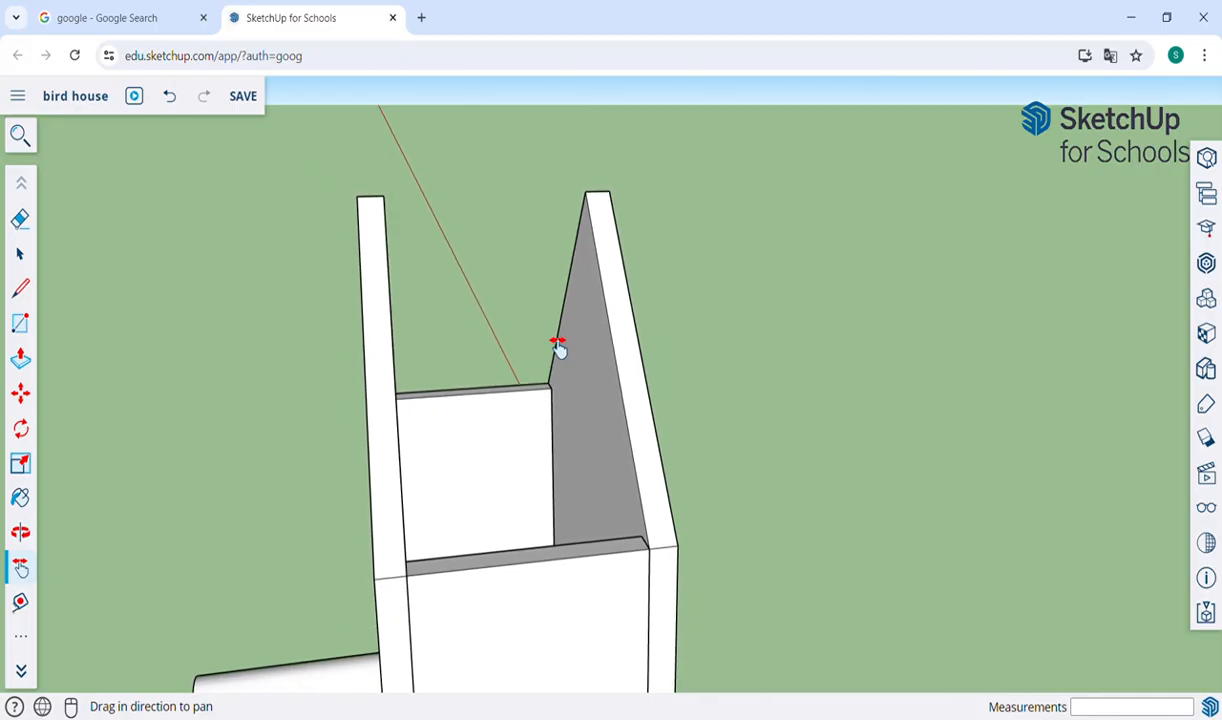
pyautogui.press('r')
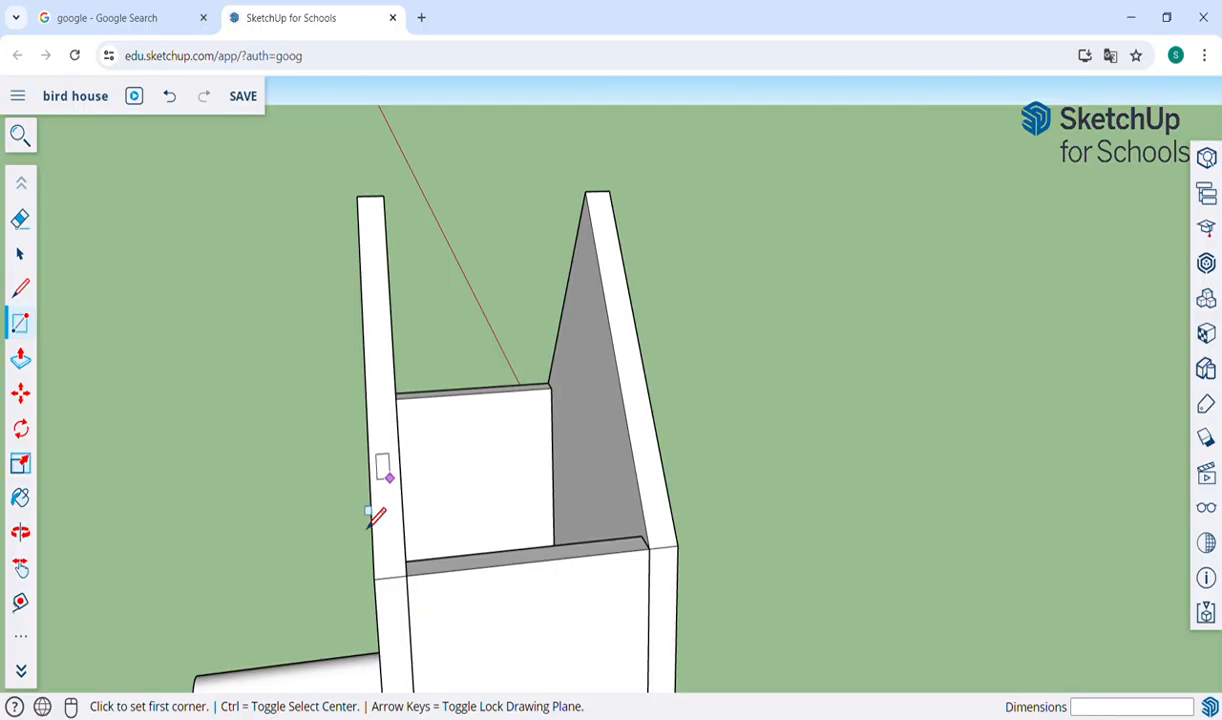
pyautogui.click(357, 196)
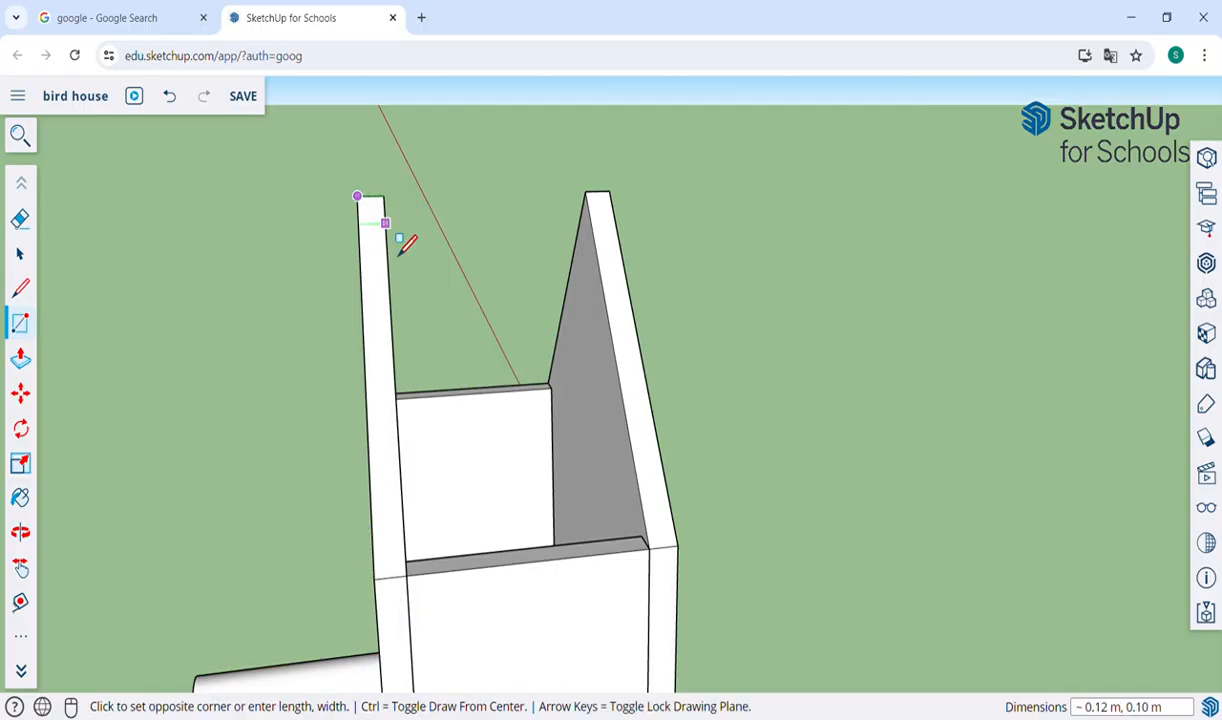
pyautogui.click(683, 570)
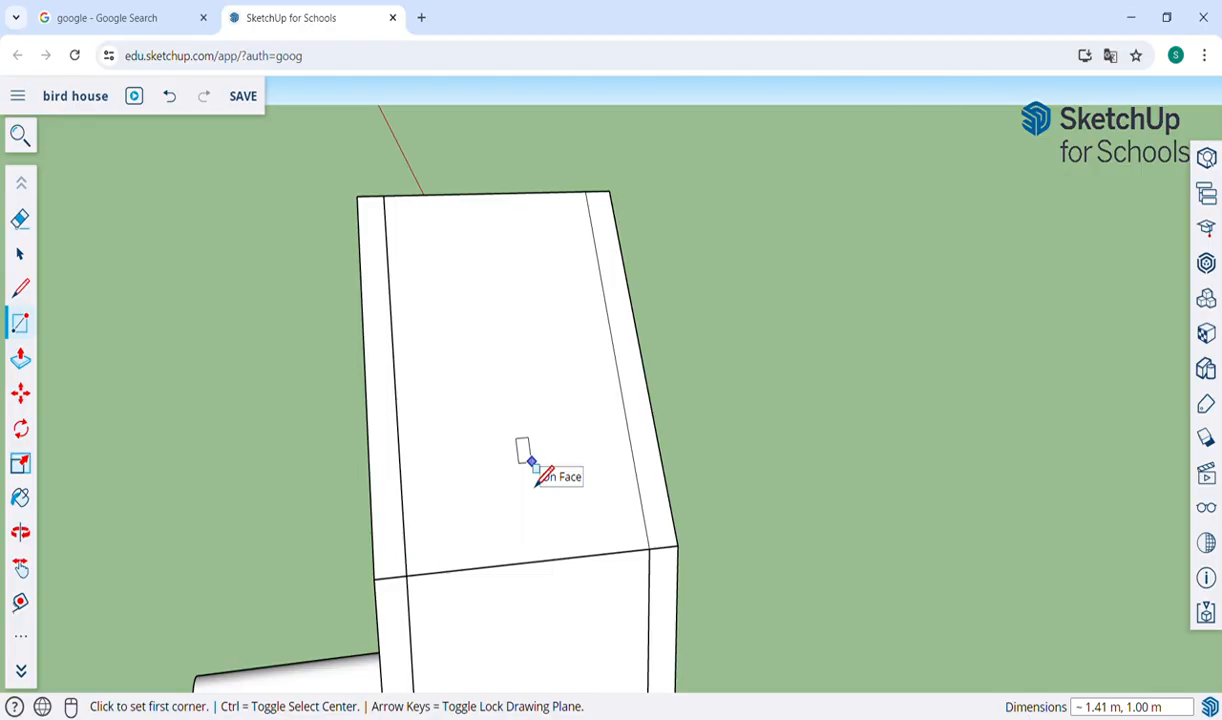
pyautogui.press('p')
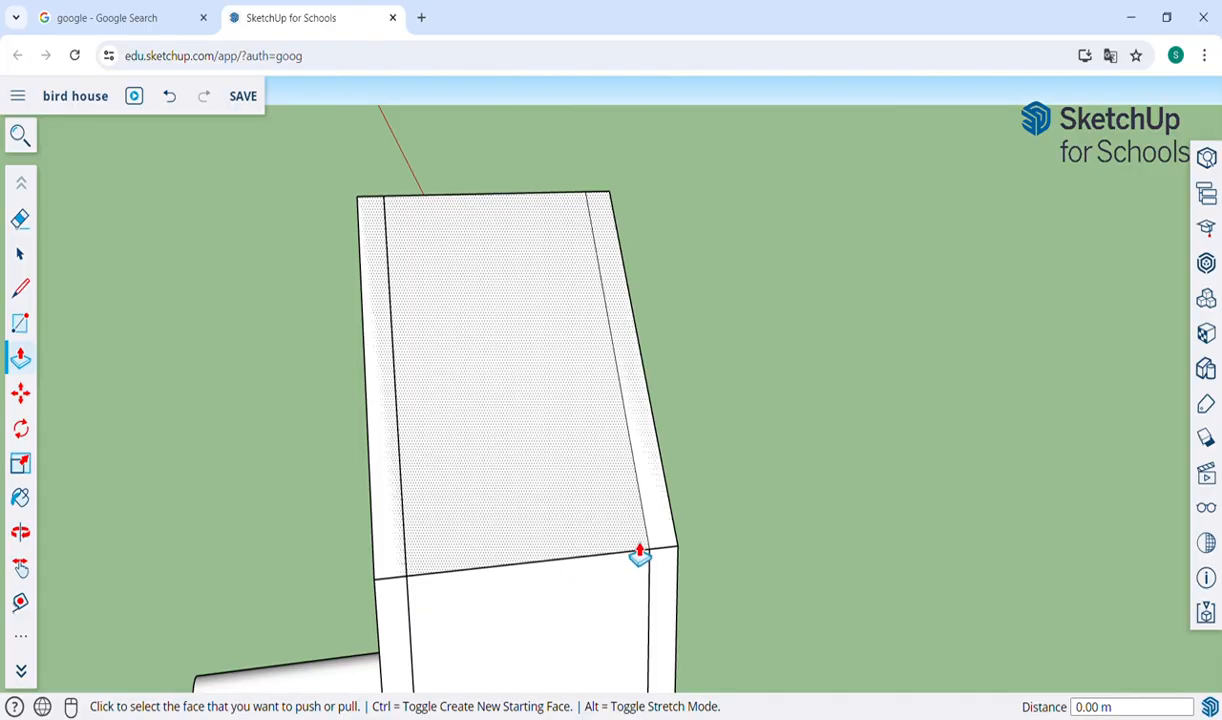
pyautogui.click(559, 463)
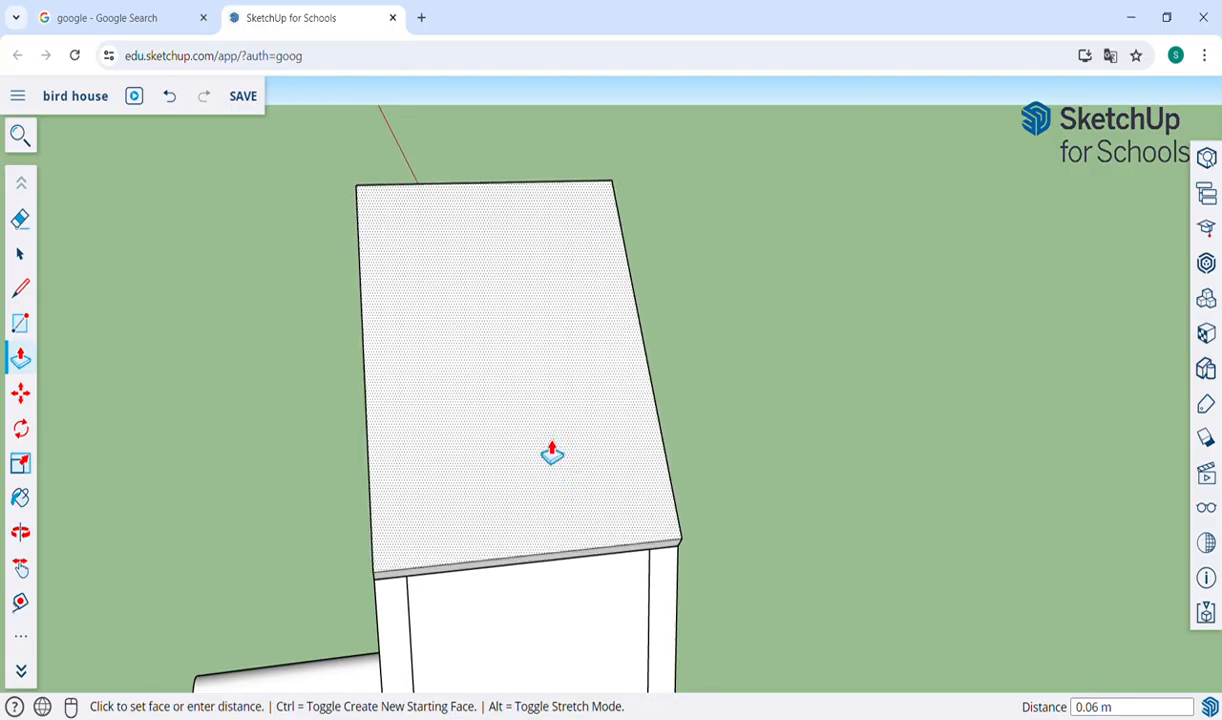
pyautogui.click(549, 444)
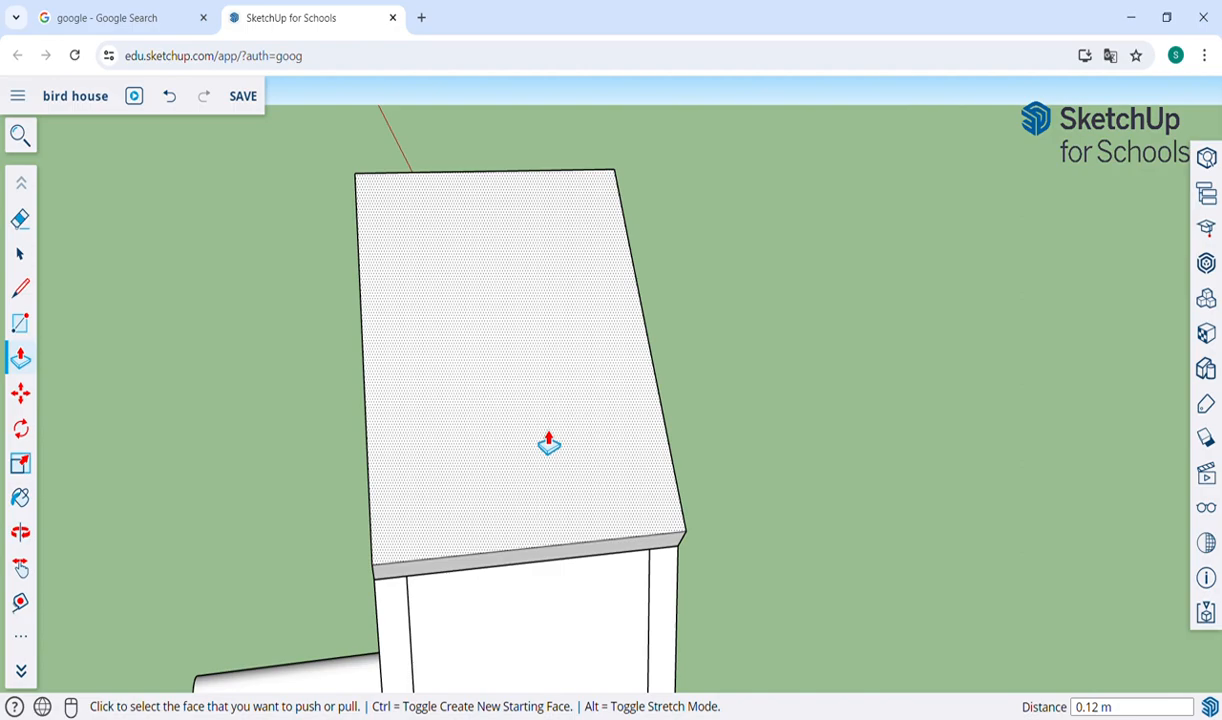
pyautogui.hotkey('ctrl', 'z')
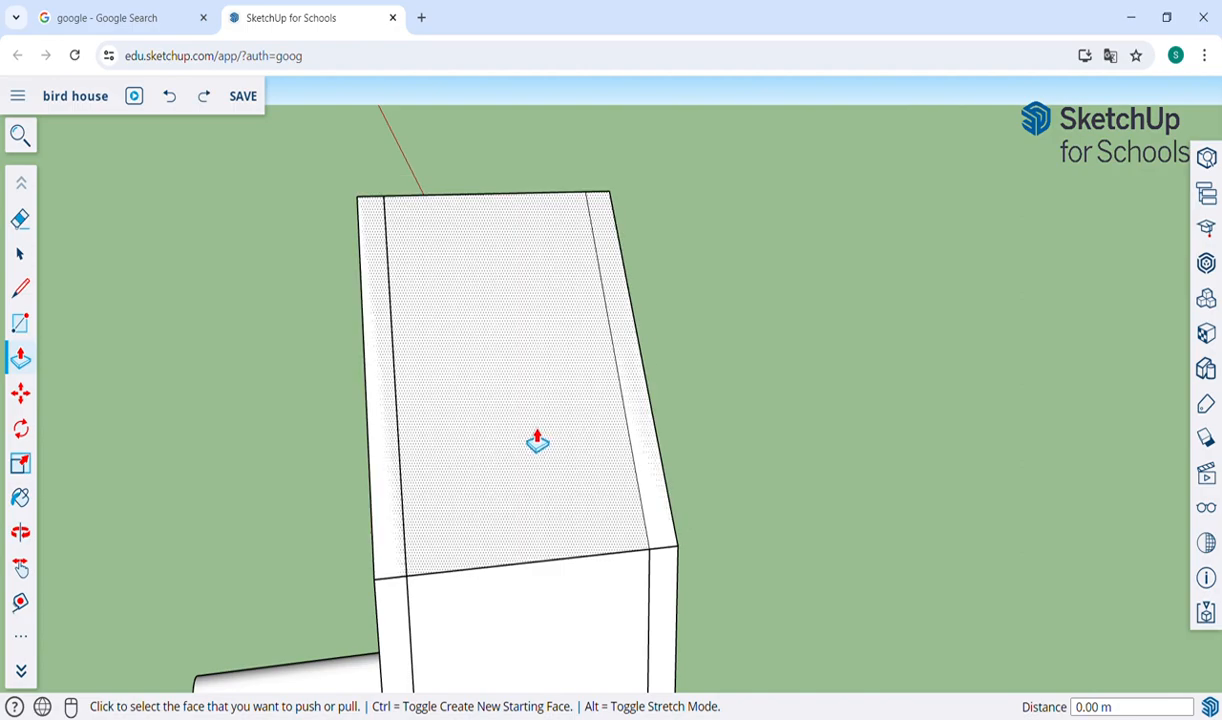
# Push/Pull the roof rectangle outward to give the first roof panel its thickness.
pyautogui.click(537, 440)
pyautogui.click(535, 433)
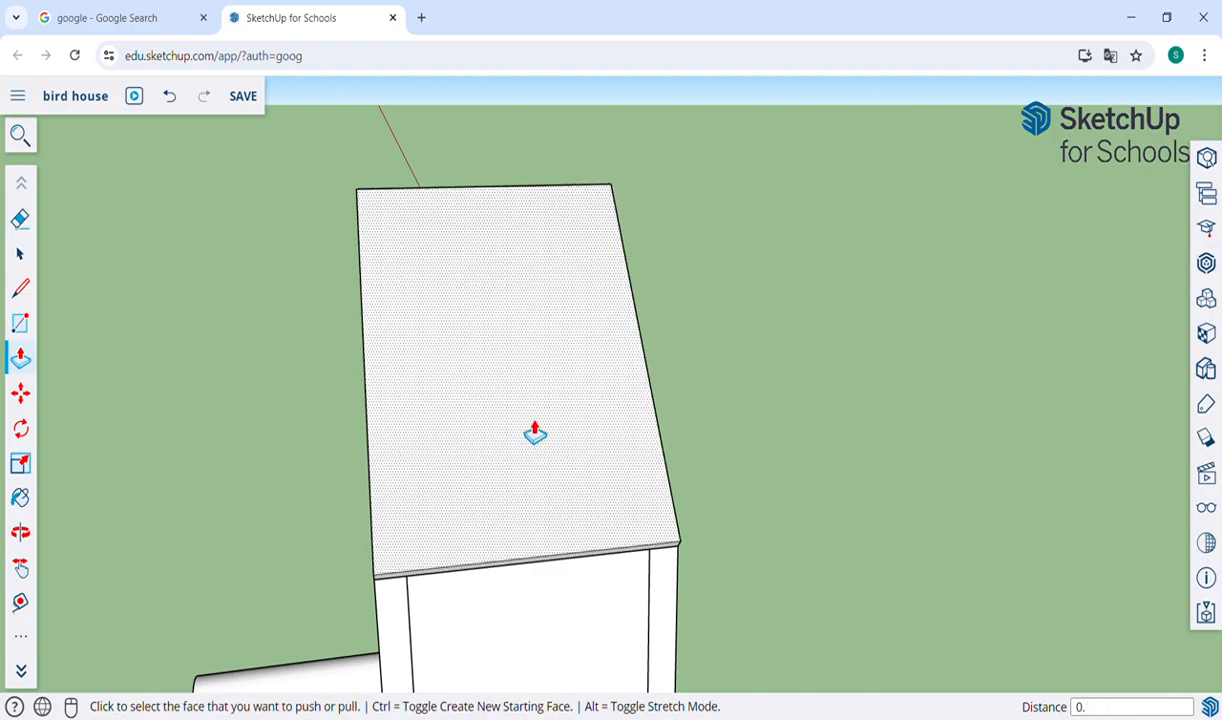
pyautogui.click(535, 433)
# Extend the first roof panel with Push/Pull: its front edge 0.20 m forward and its lower edge 0.26 m down the slope.
pyautogui.press('o')
pyautogui.moveTo(488, 431); pyautogui.dragTo(630, 376)
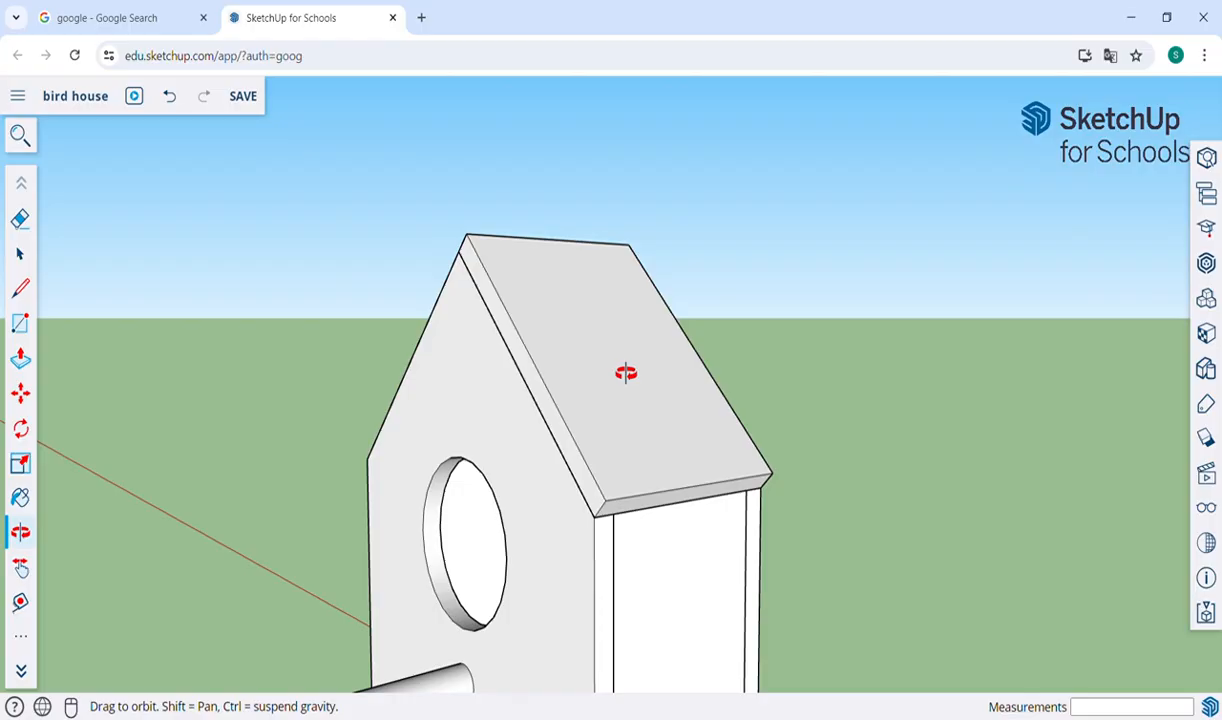
pyautogui.press('p')
pyautogui.click(567, 443)
pyautogui.click(536, 437)
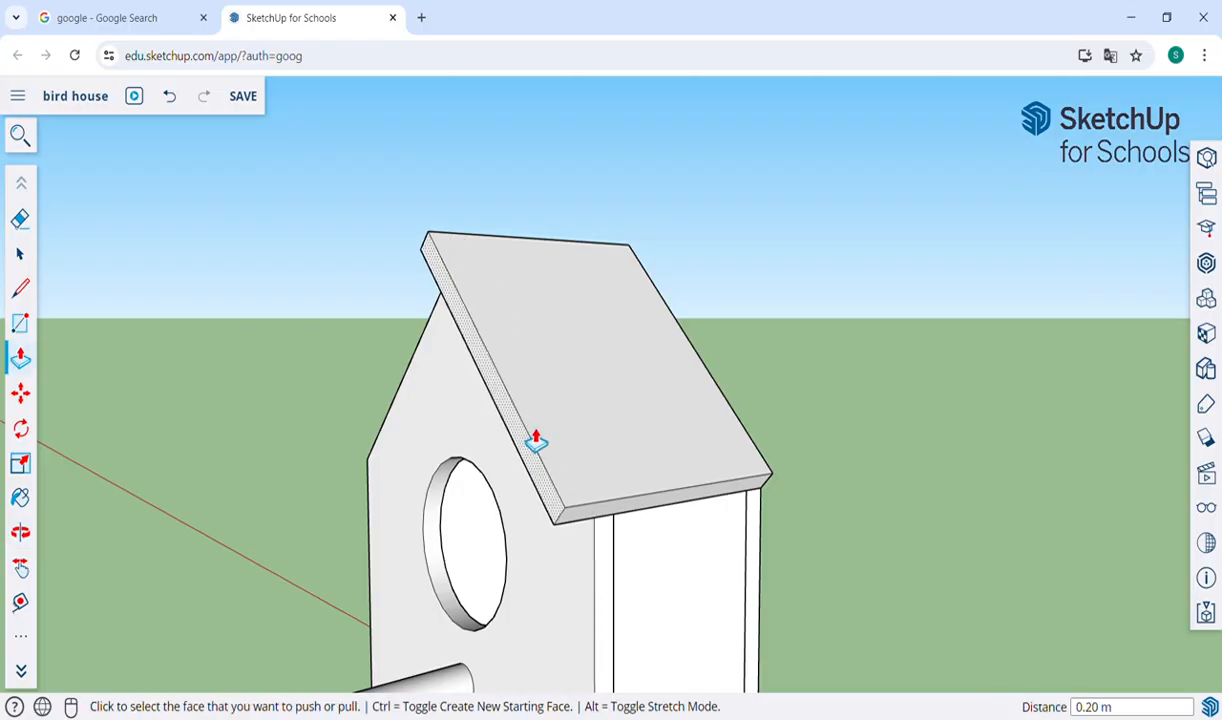
pyautogui.click(619, 510)
pyautogui.click(650, 561)
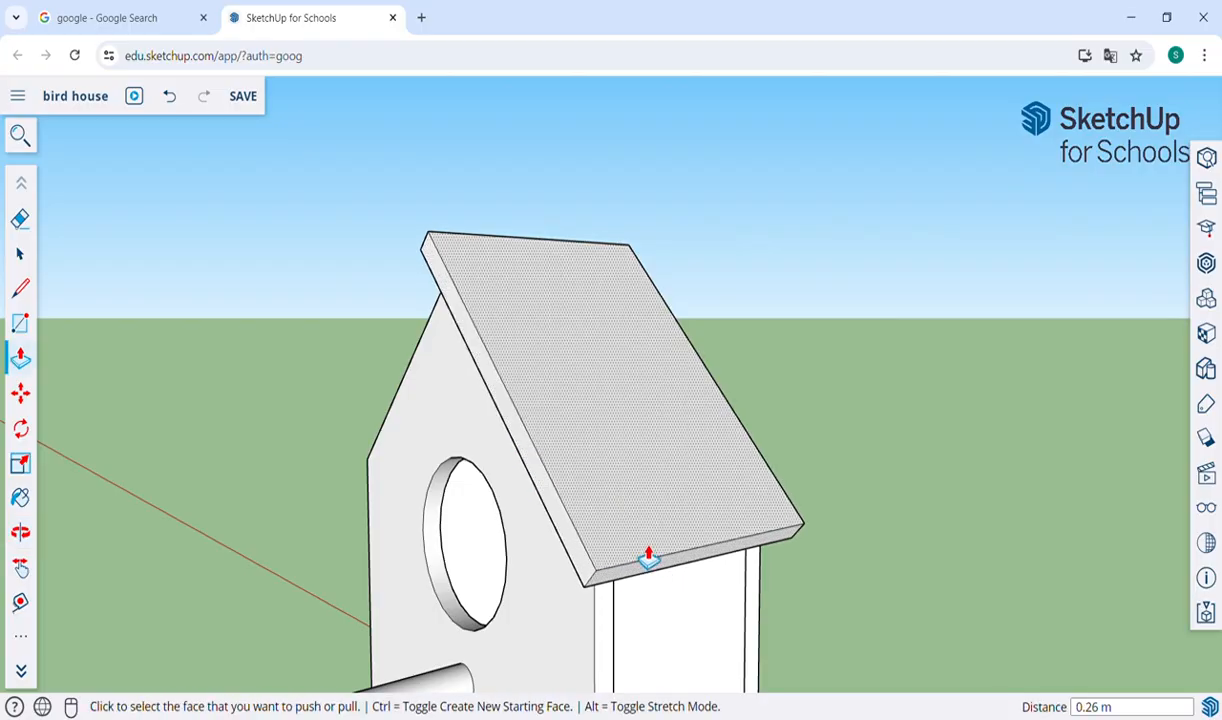
# Select the whole first roof panel with all its faces and edges and make it a group.
pyautogui.press('o')
pyautogui.moveTo(863, 405); pyautogui.dragTo(421, 399)
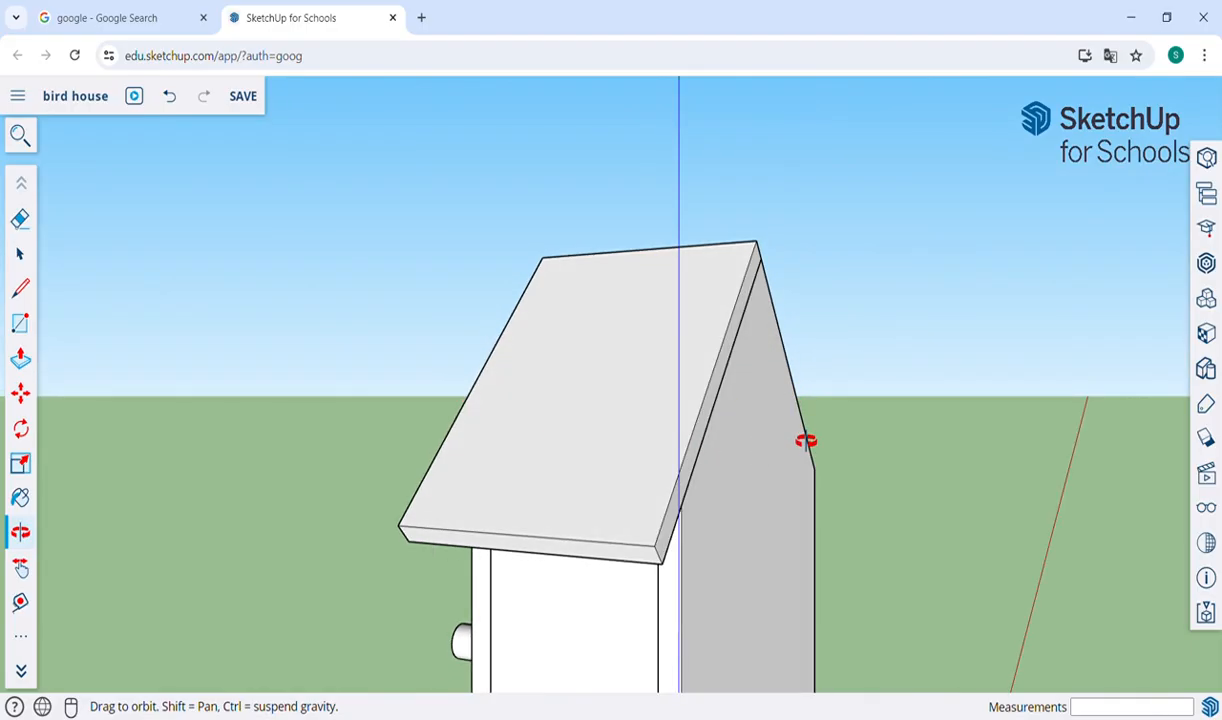
pyautogui.moveTo(404, 475); pyautogui.dragTo(445, 466)
pyautogui.moveTo(363, 453); pyautogui.dragTo(918, 464)
pyautogui.moveTo(323, 497); pyautogui.dragTo(775, 519)
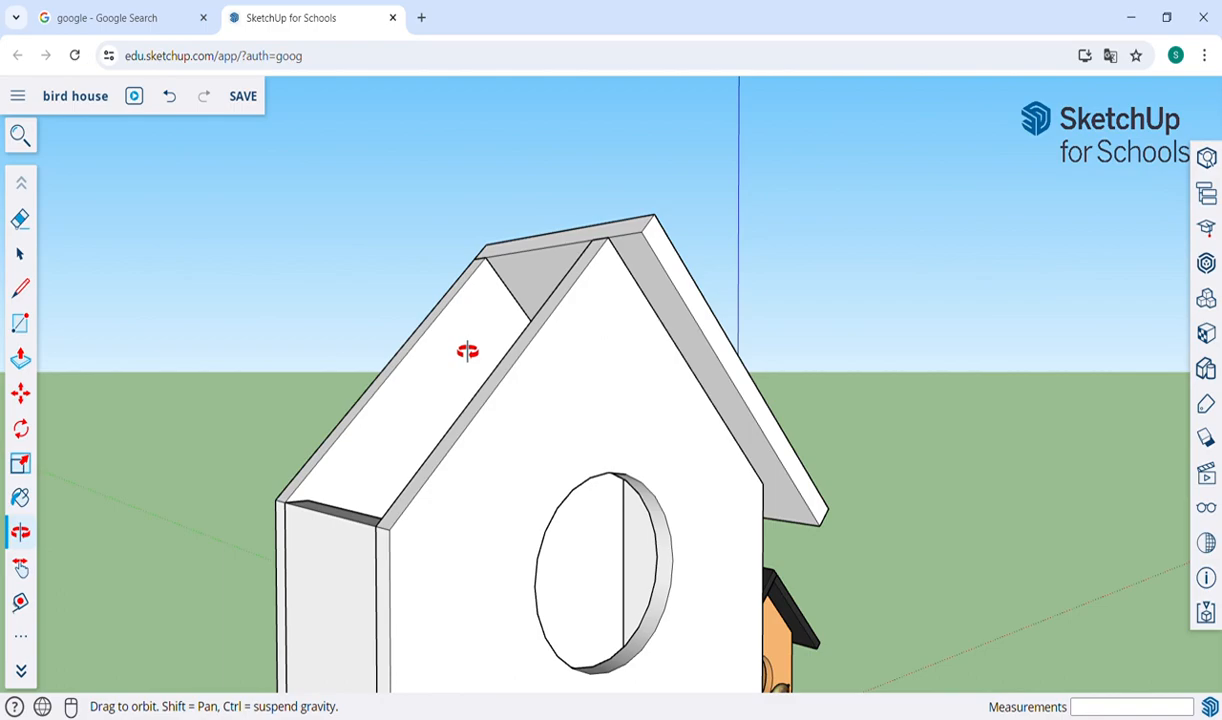
pyautogui.moveTo(390, 360); pyautogui.dragTo(562, 413)
pyautogui.press('r')
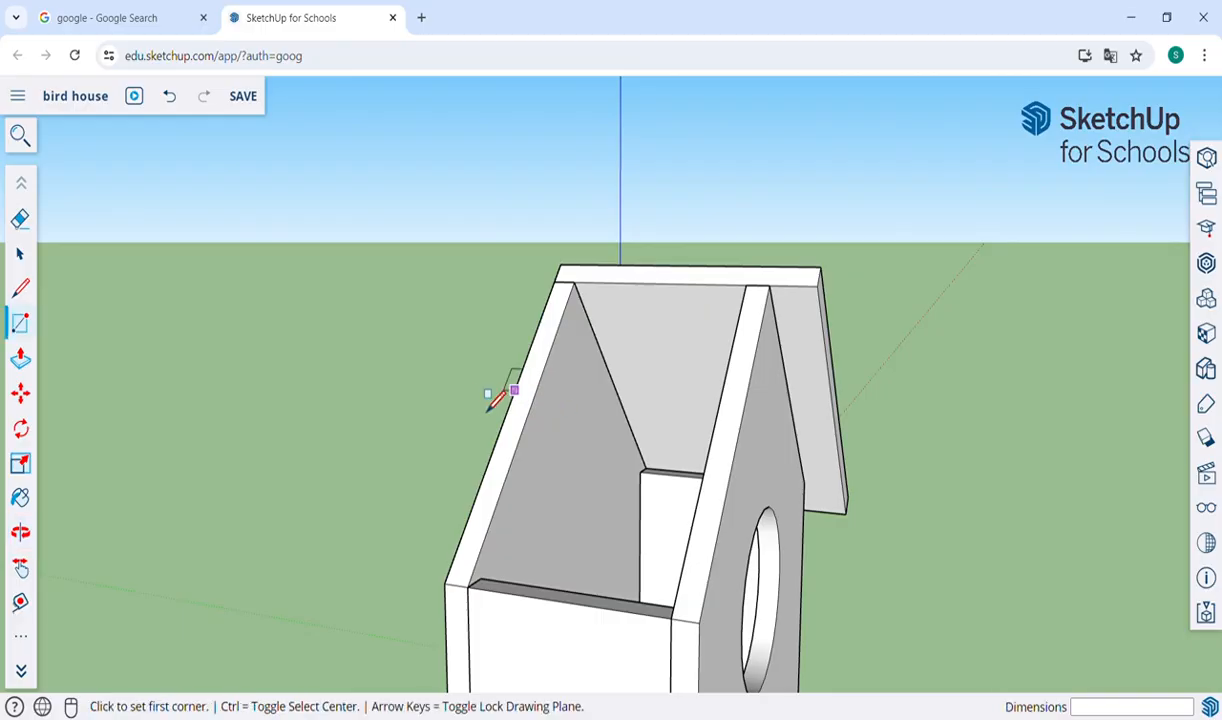
pyautogui.press('space')
pyautogui.click(631, 342)
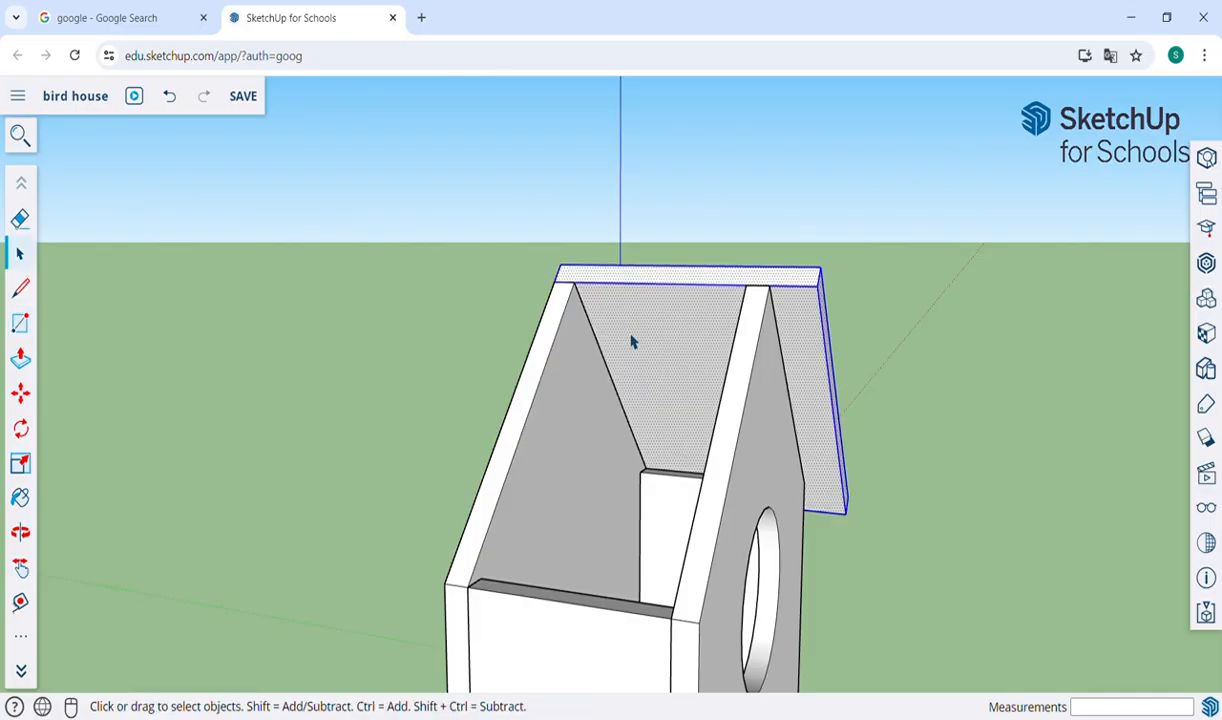
pyautogui.rightClick(629, 338)
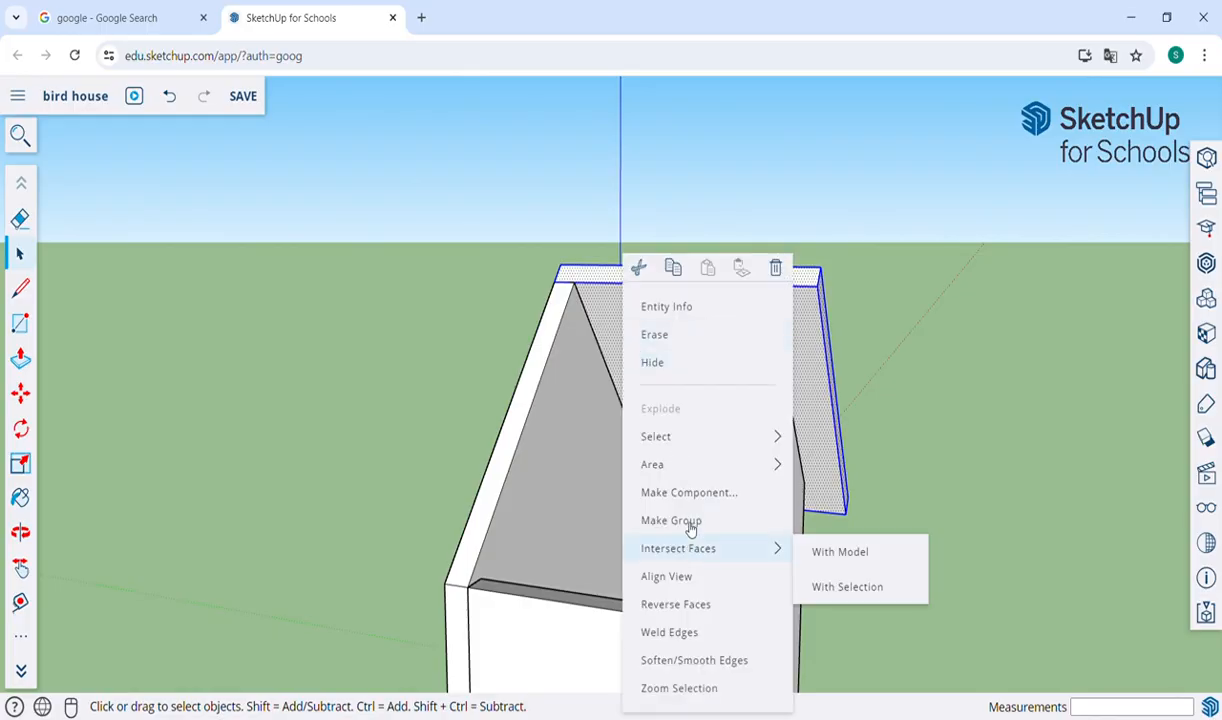
pyautogui.click(693, 523)
pyautogui.click(266, 372)
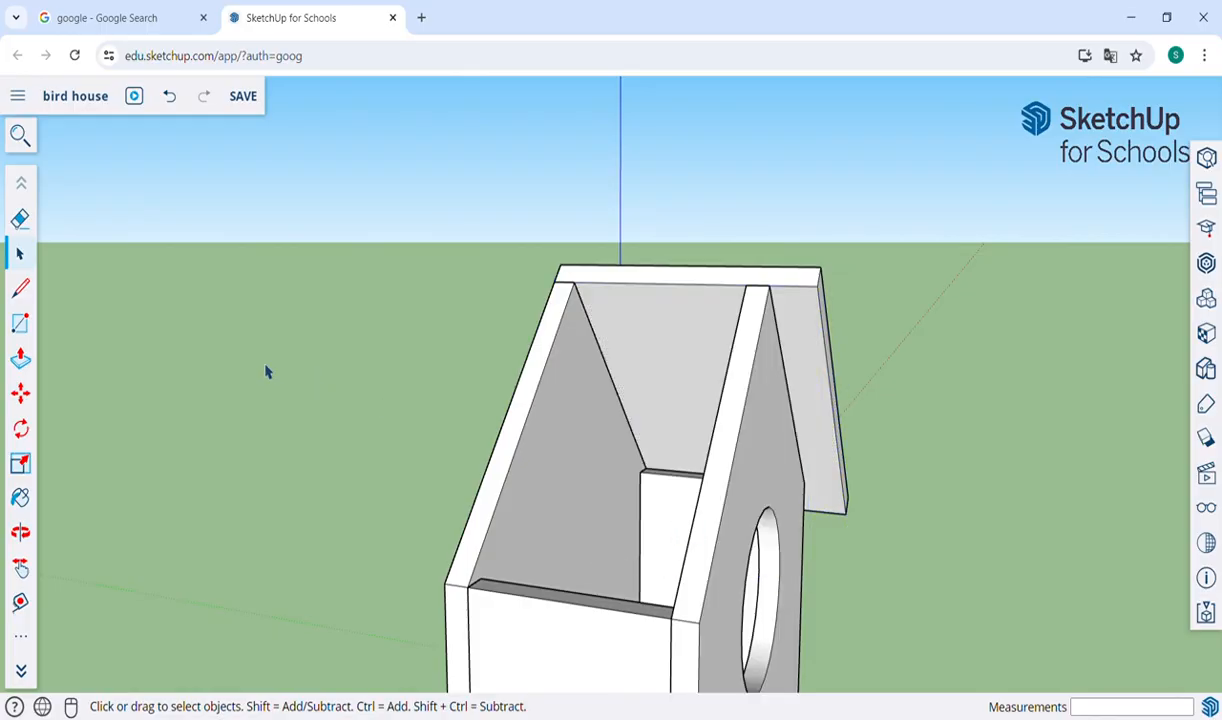
pyautogui.press('r')
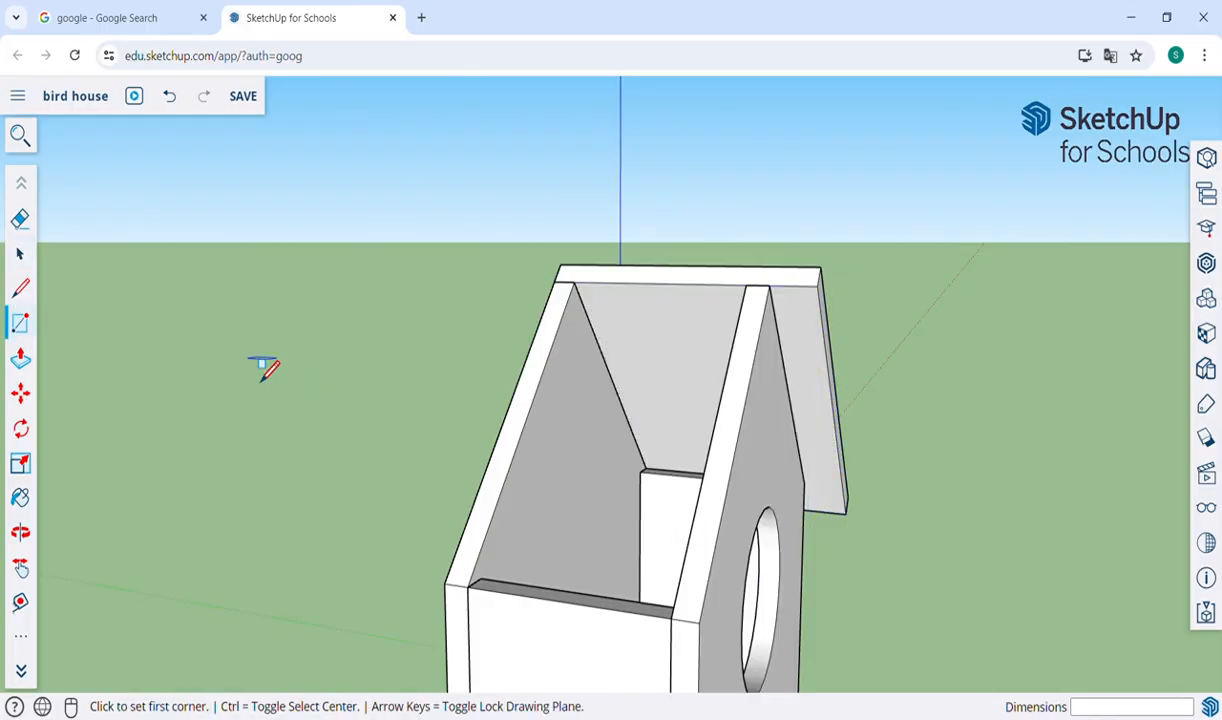
pyautogui.click(561, 266)
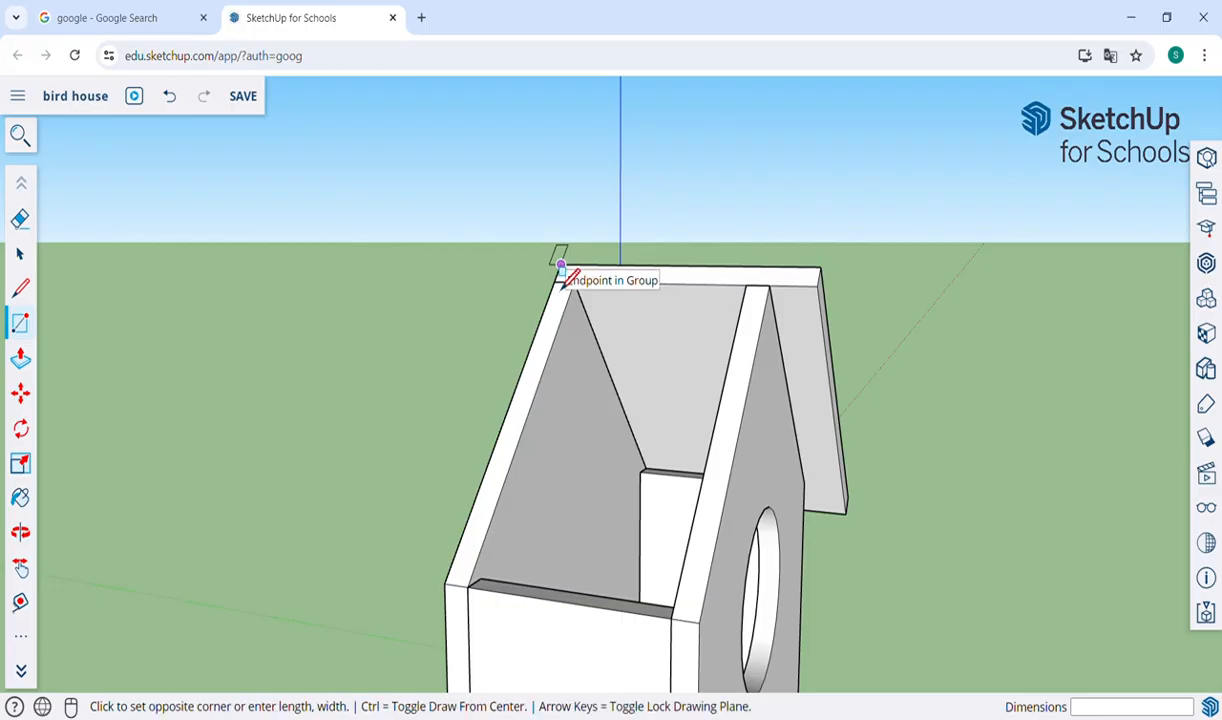
pyautogui.click(700, 624)
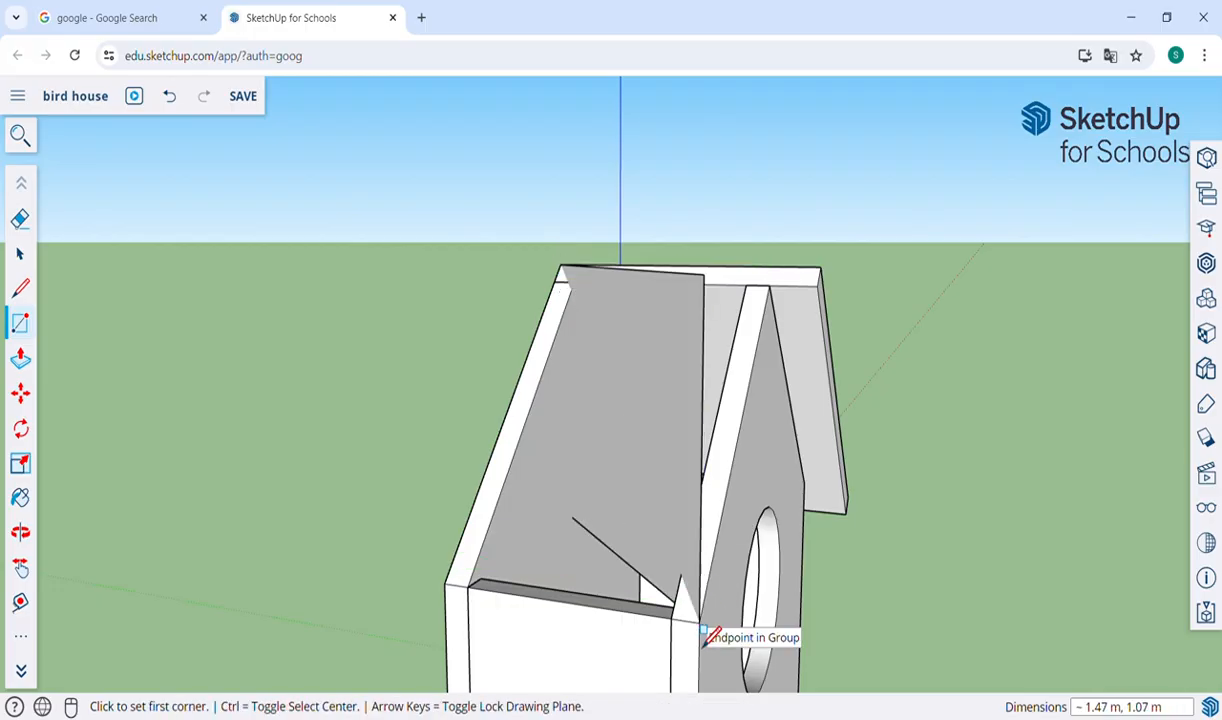
pyautogui.hotkey('ctrl', 'z')
# Draw a 1.00 m by about 1.41 m rectangle over the open roof slope, from the back eave corner to the front wall's peak.
pyautogui.press('o')
pyautogui.moveTo(596, 599); pyautogui.dragTo(546, 546)
pyautogui.press('h')
pyautogui.moveTo(873, 537); pyautogui.dragTo(717, 503)
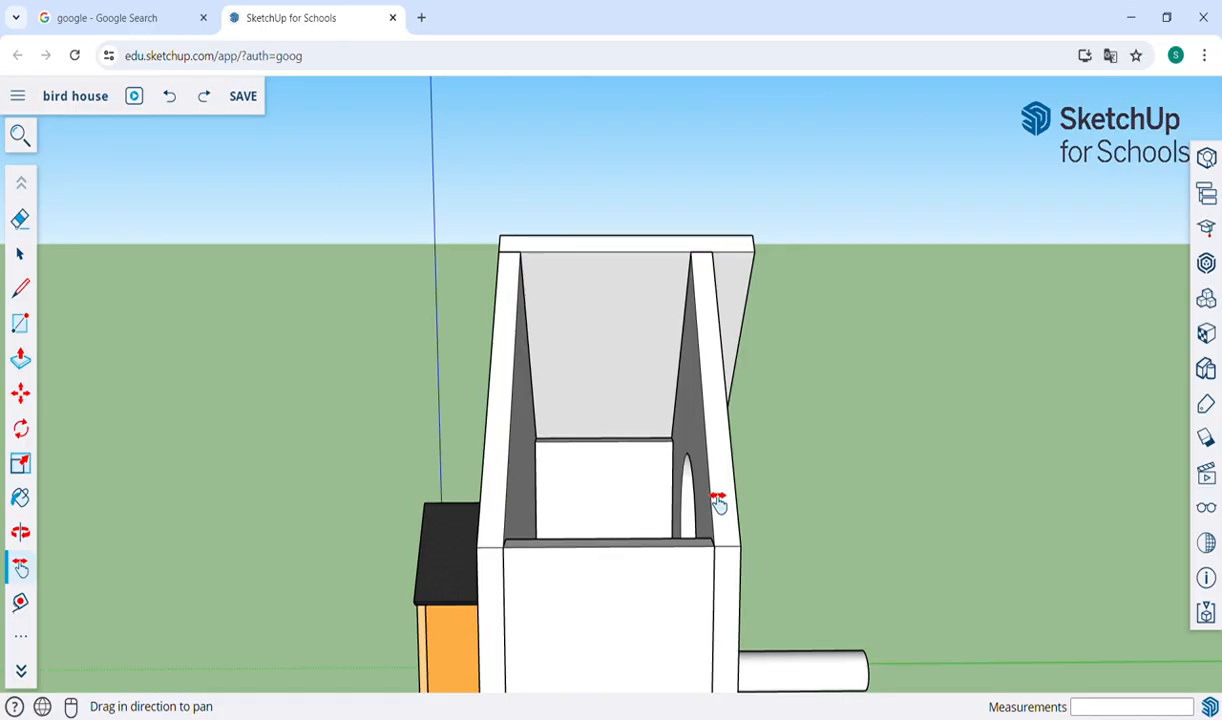
pyautogui.press('c')
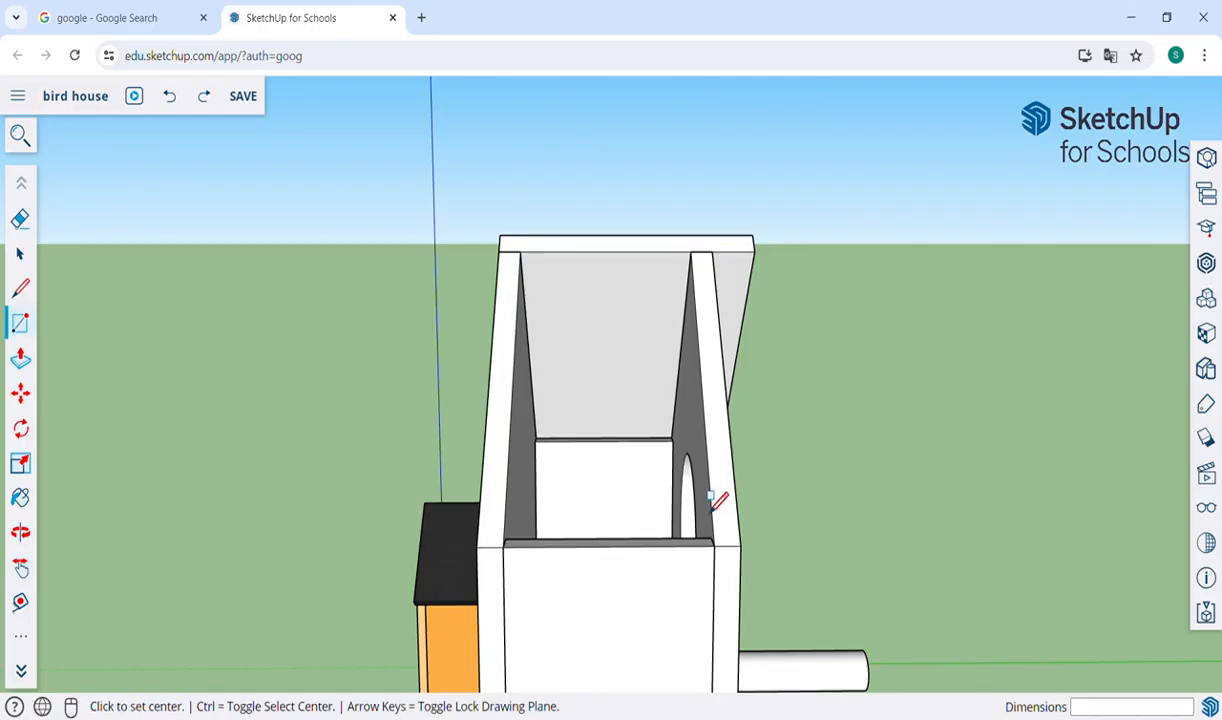
pyautogui.press('r')
pyautogui.click(476, 547)
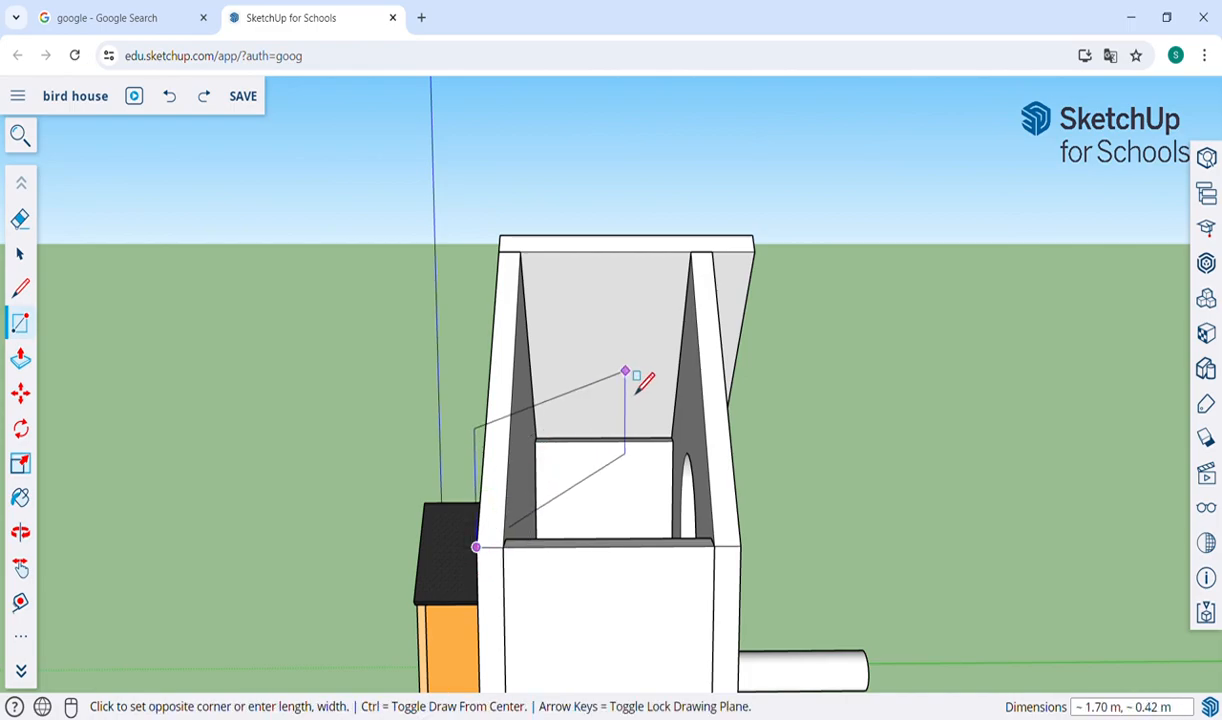
pyautogui.click(712, 251)
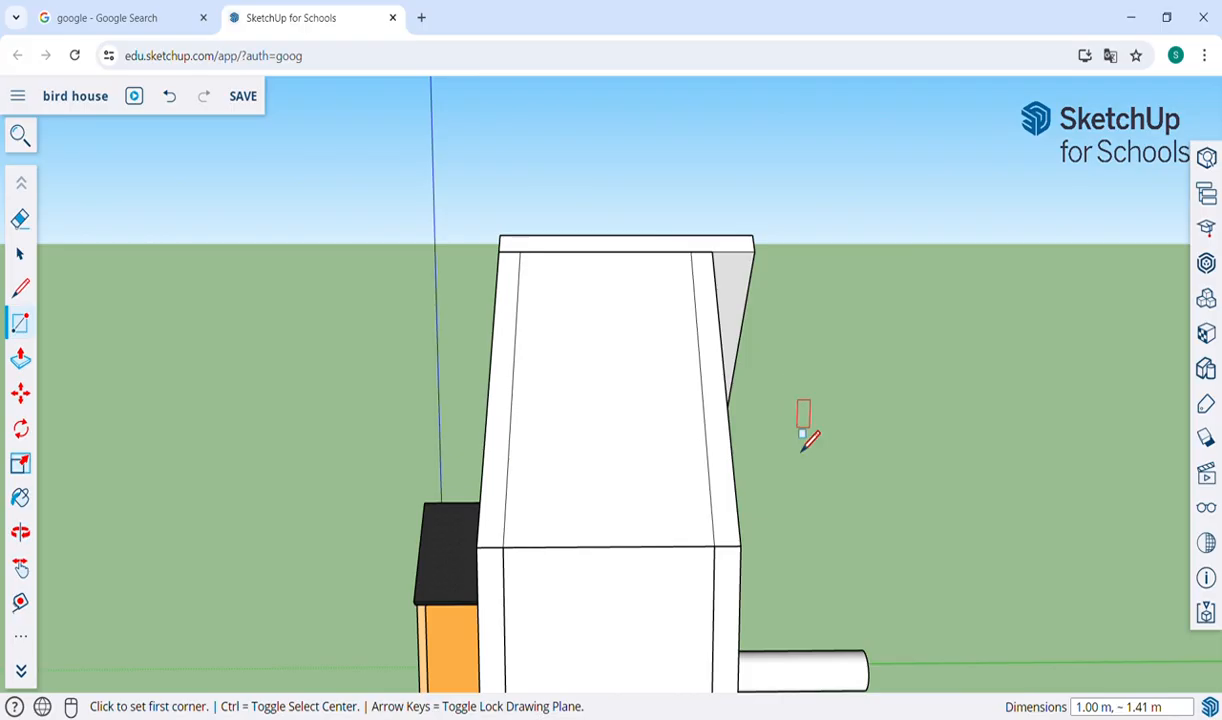
# Push/Pull the second roof rectangle 0.10 m outward to form the second roof panel.
pyautogui.press('p')
pyautogui.click(663, 460)
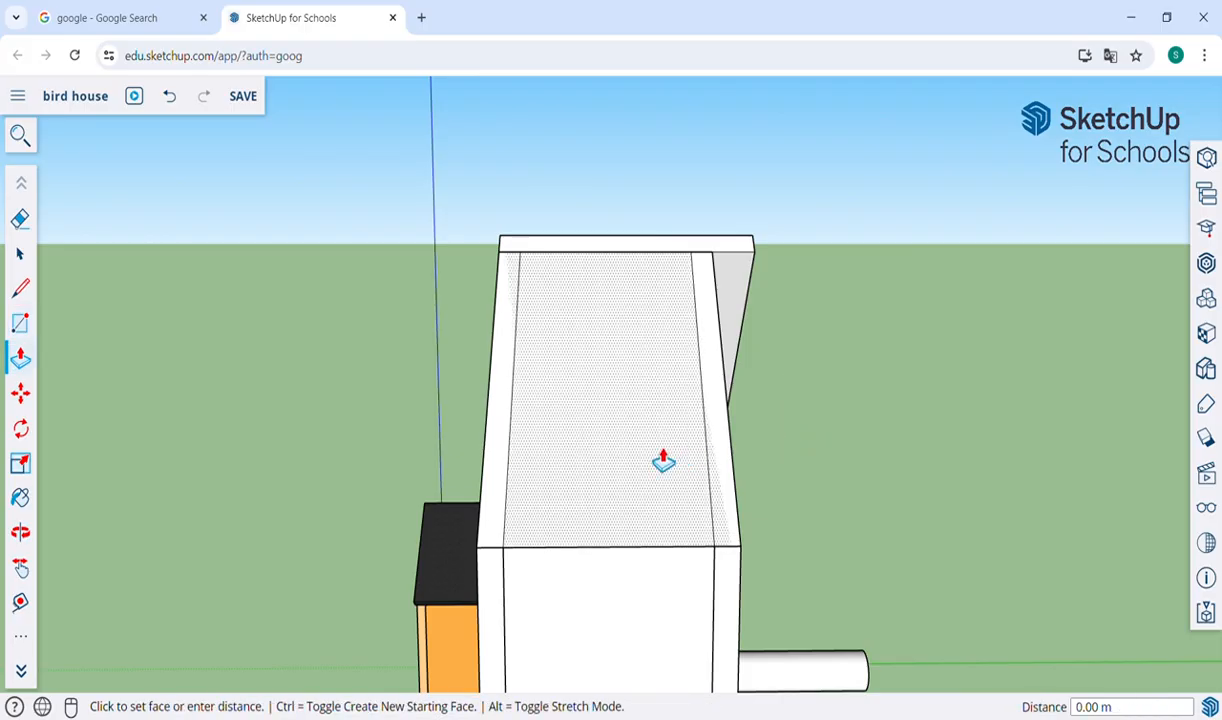
pyautogui.click(659, 453)
pyautogui.click(659, 453)
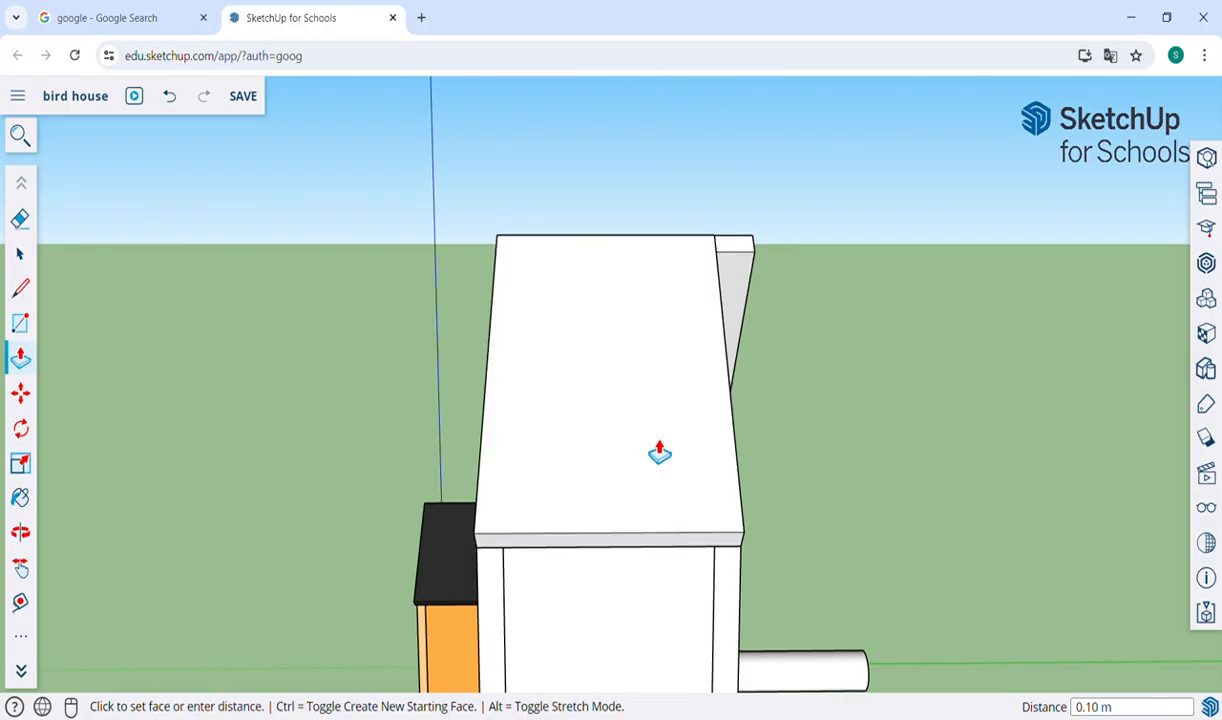
# Push/Pull the second roof panel's front edge forward until it is level with the first panel's front edge.
pyautogui.press('o')
pyautogui.moveTo(834, 516); pyautogui.dragTo(575, 581)
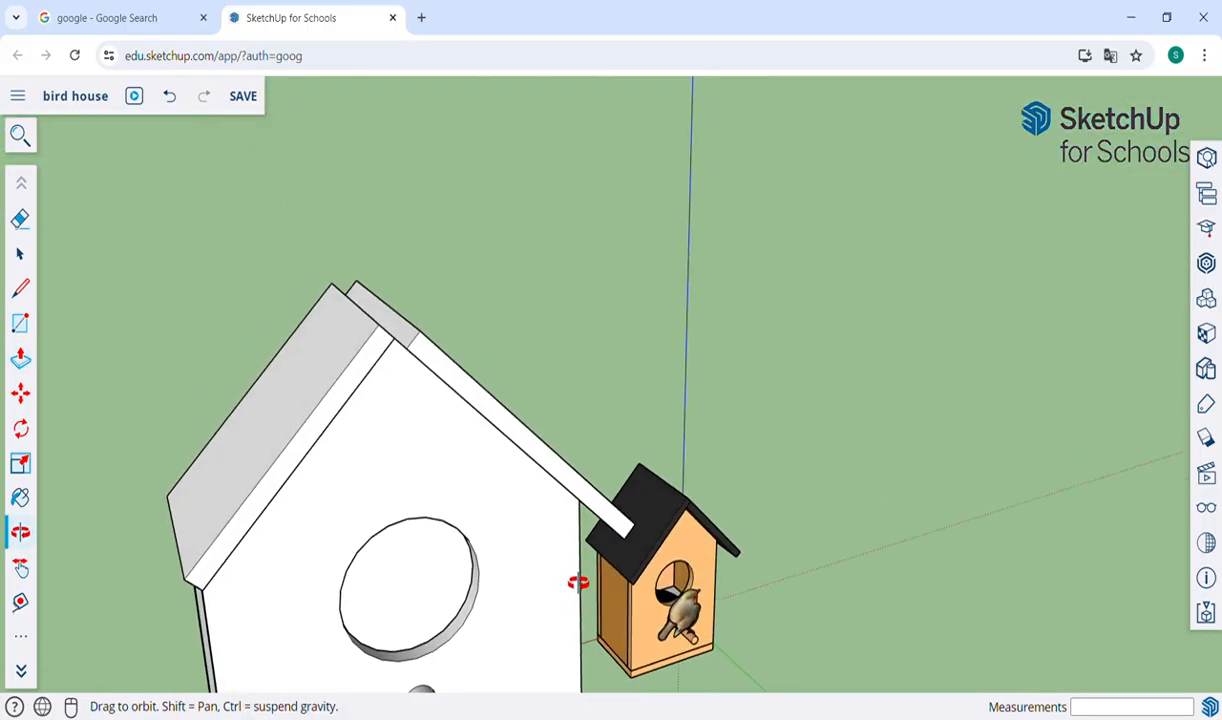
pyautogui.press('p')
pyautogui.click(343, 422)
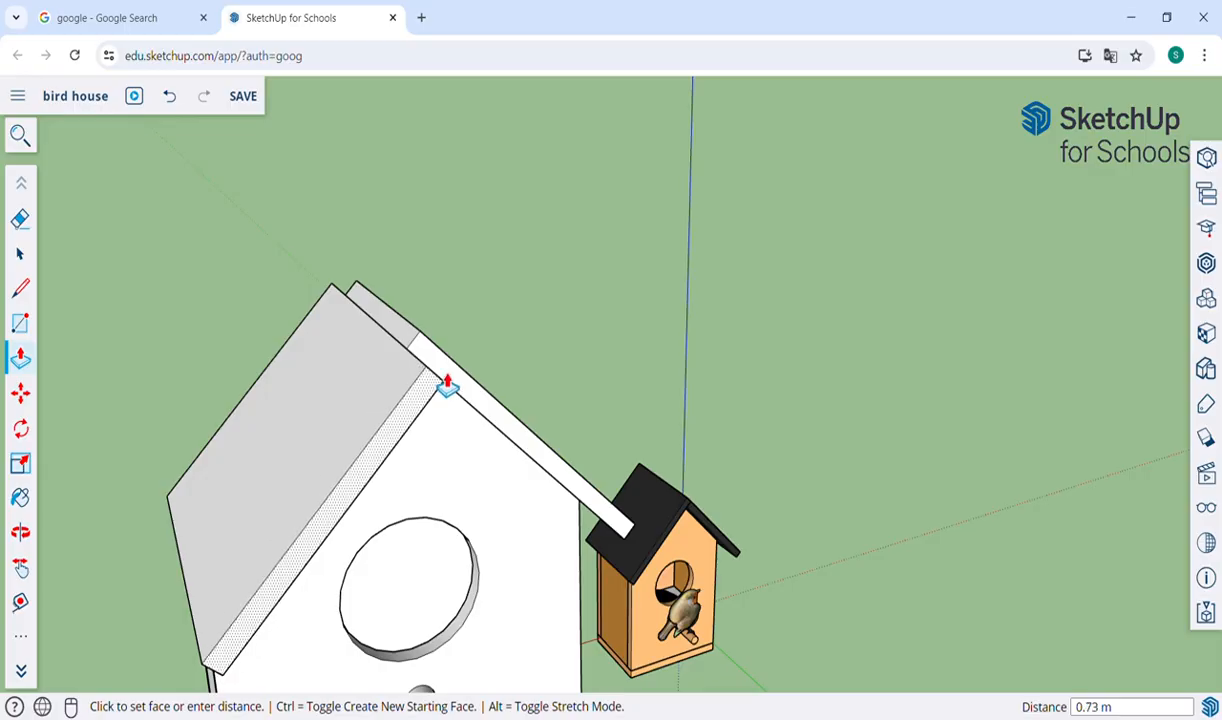
pyautogui.click(440, 352)
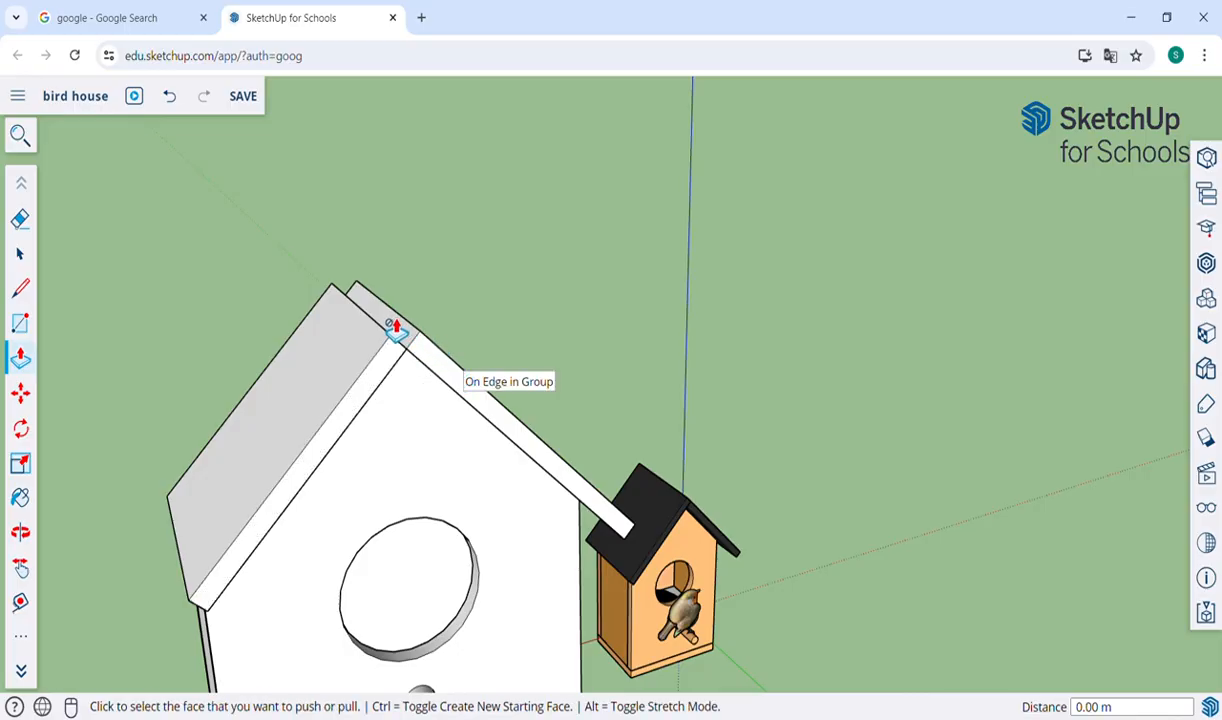
# Push/Pull the second roof panel's ridge end upward until it is flush with the first panel's outer face.
pyautogui.press('o')
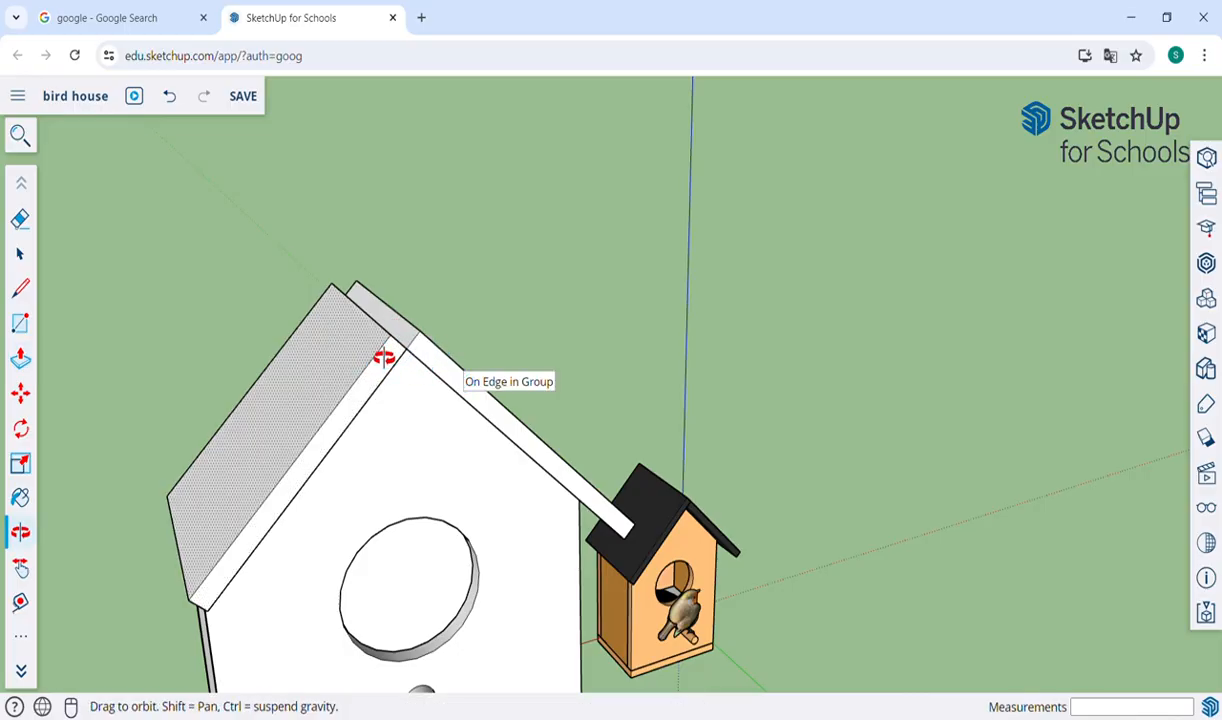
pyautogui.moveTo(510, 335); pyautogui.dragTo(343, 390)
pyautogui.press('p')
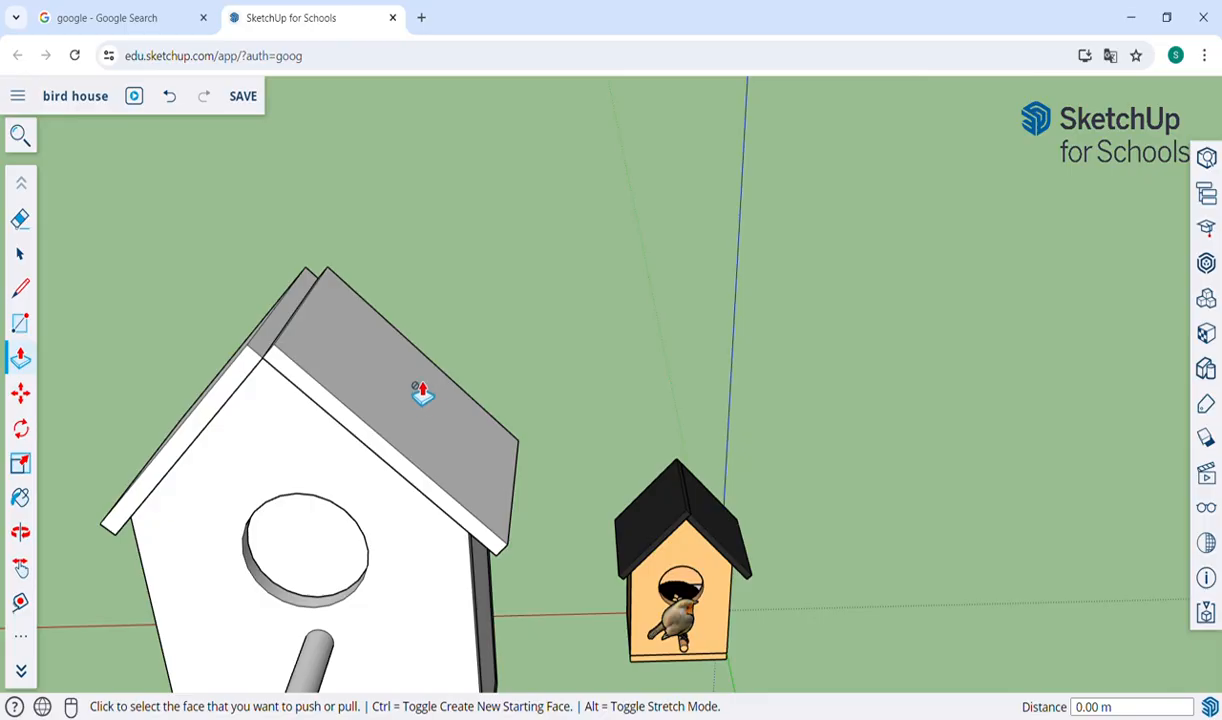
pyautogui.click(276, 350)
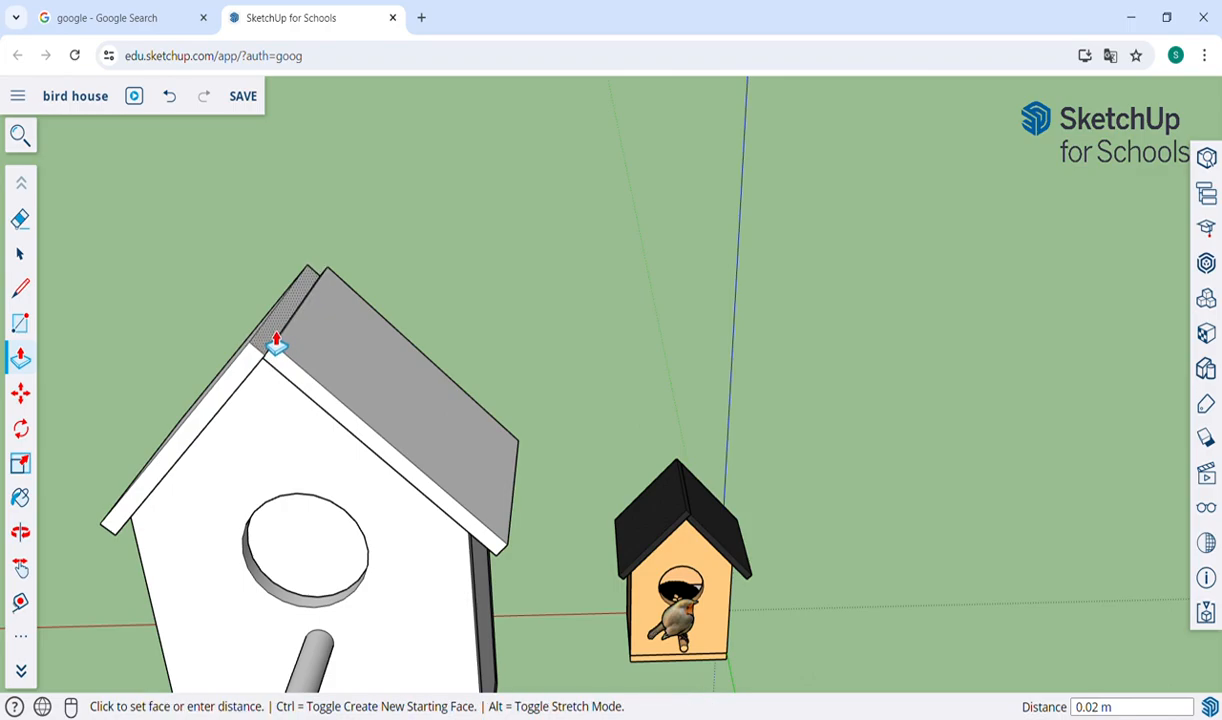
pyautogui.click(276, 338)
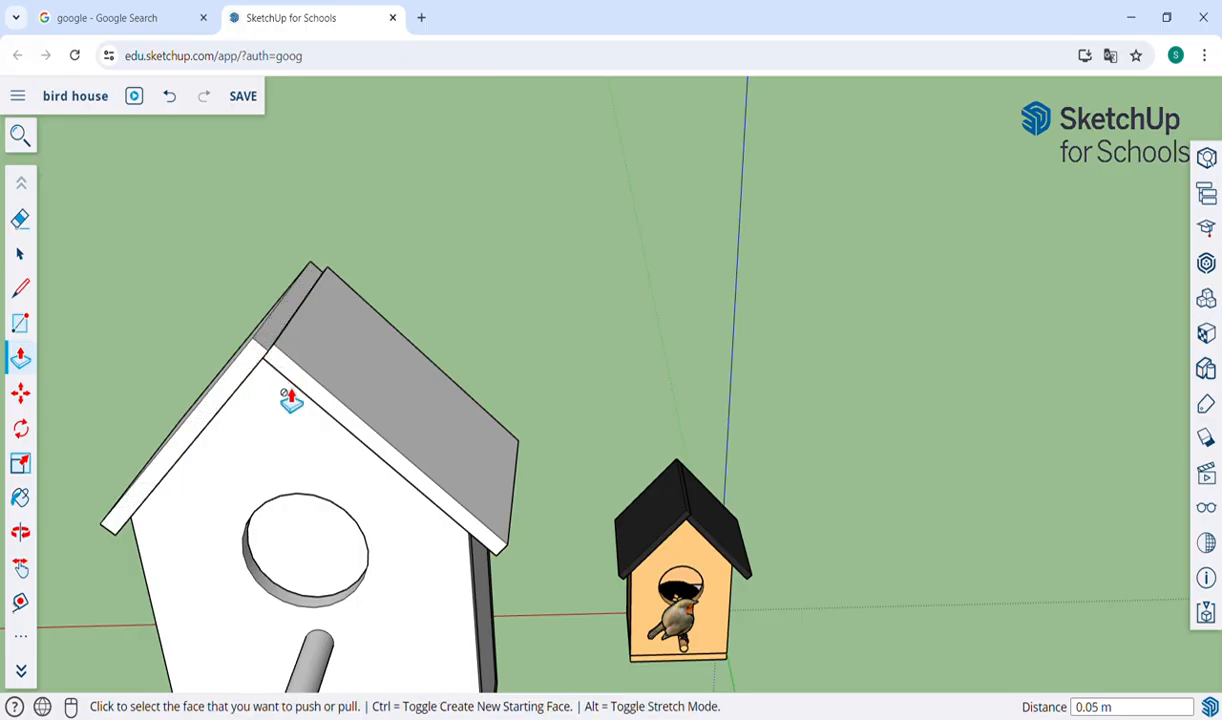
pyautogui.click(284, 346)
pyautogui.click(322, 351)
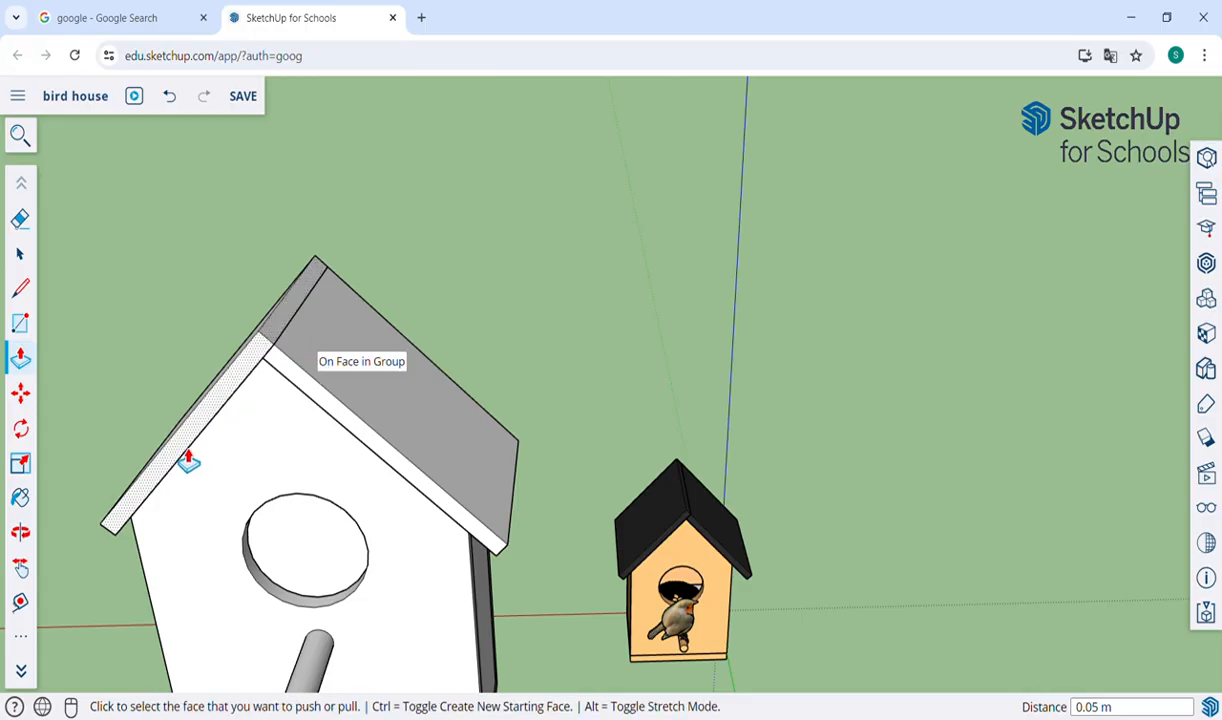
# Push/Pull the second roof panel's lower eave end about 0.32 m outward to form the overhang past the side wall.
pyautogui.press('o')
pyautogui.moveTo(229, 543); pyautogui.dragTo(466, 363)
pyautogui.press('p')
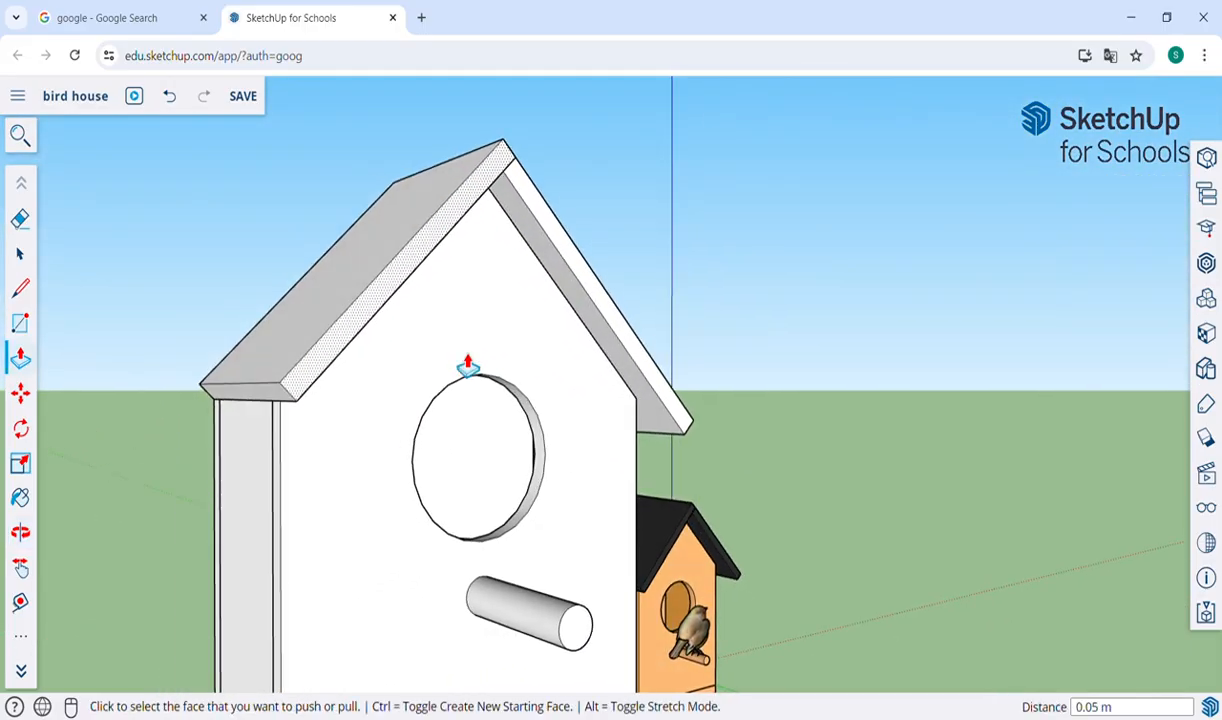
pyautogui.click(275, 405)
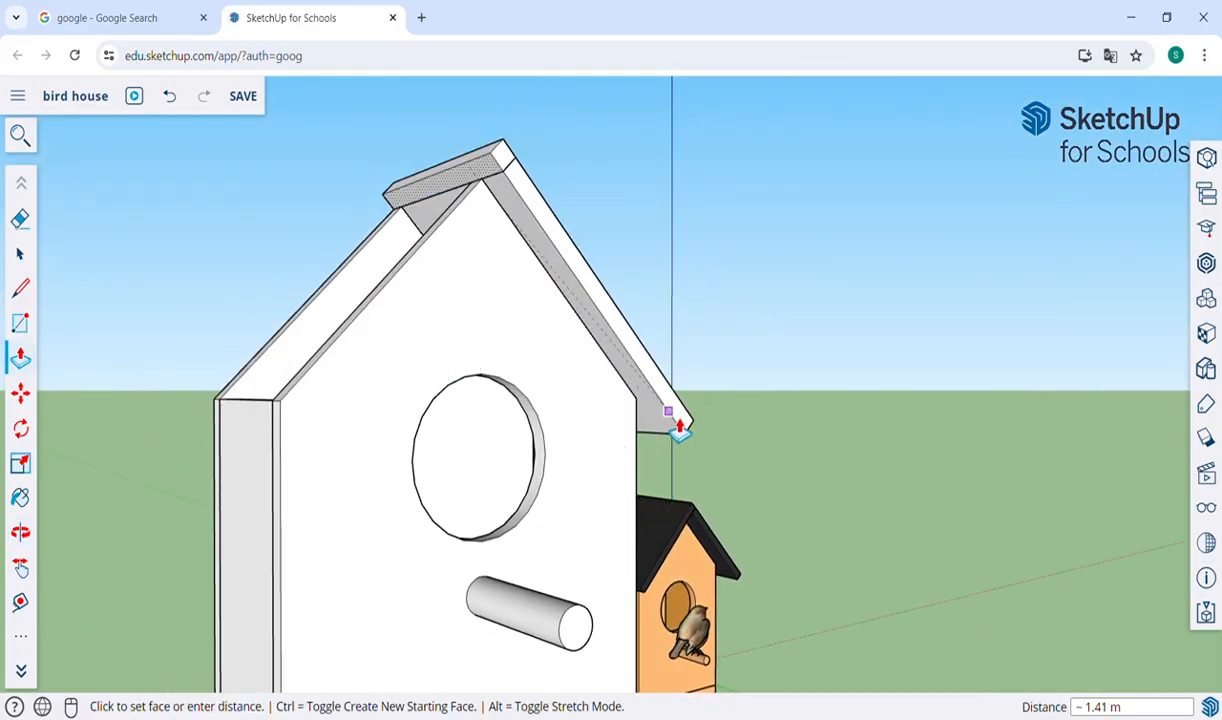
pyautogui.click(266, 492)
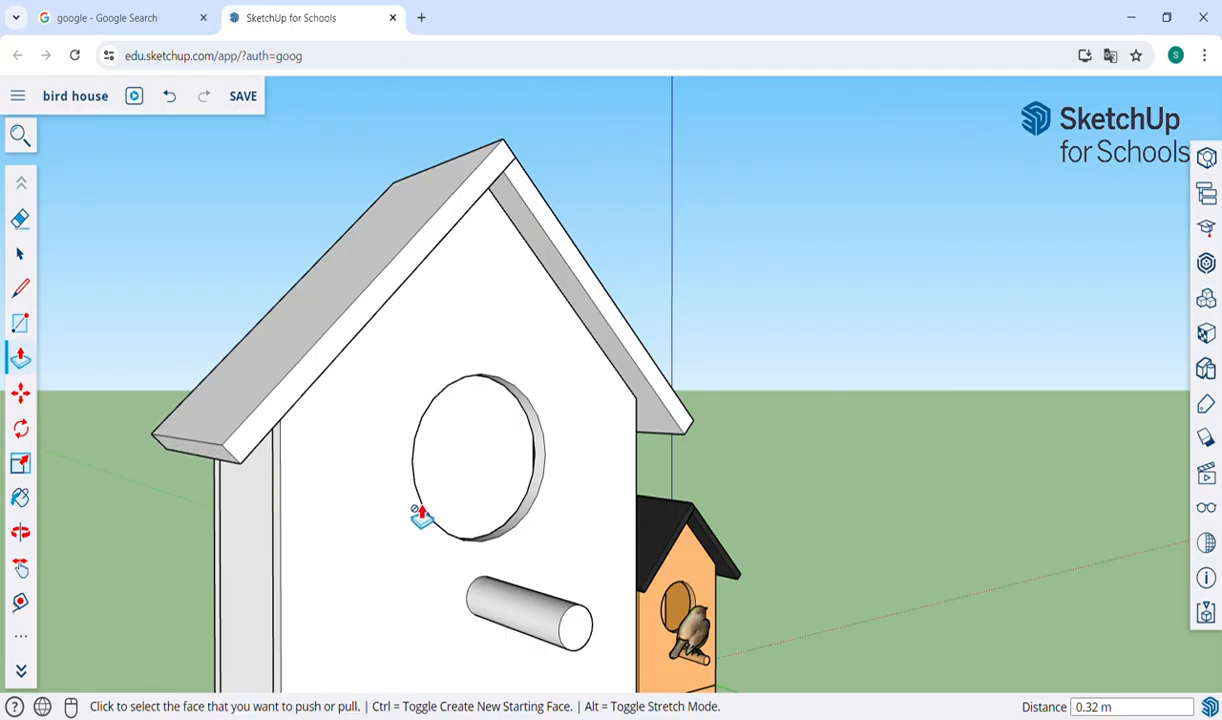
# Start the Paint tool with the model's materials shown, keeping the whole new bird house in view beside the example.
pyautogui.press('o')
pyautogui.moveTo(502, 503); pyautogui.dragTo(577, 520)
pyautogui.scroll(-3, 577, 520)
pyautogui.moveTo(690, 533); pyautogui.dragTo(475, 488)
pyautogui.scroll(-2, 469, 488)
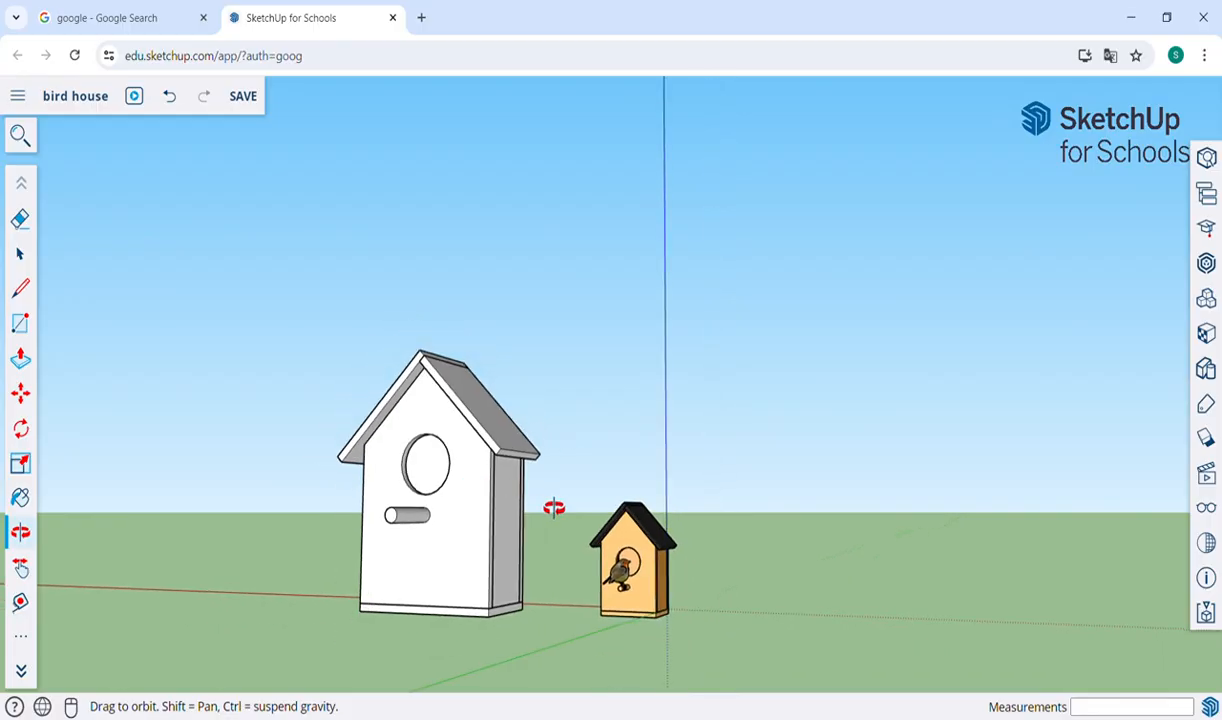
pyautogui.moveTo(553, 508); pyautogui.dragTo(477, 575)
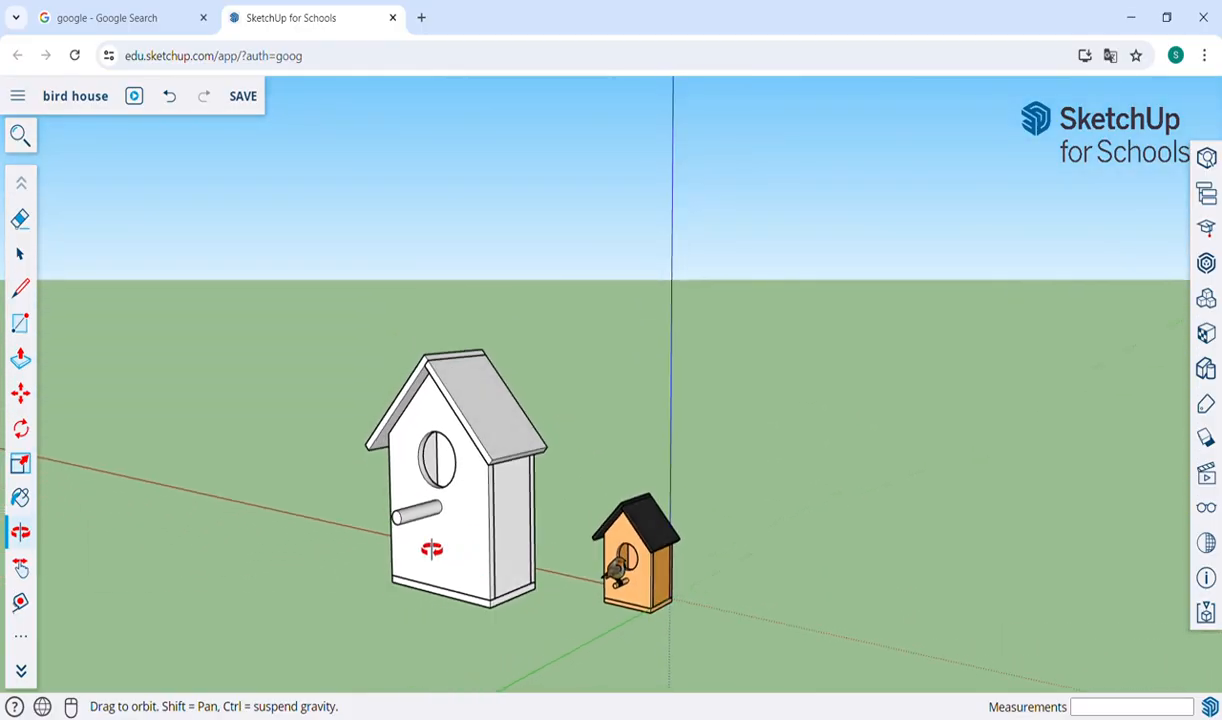
pyautogui.scroll(2, 431, 549)
pyautogui.press('b')
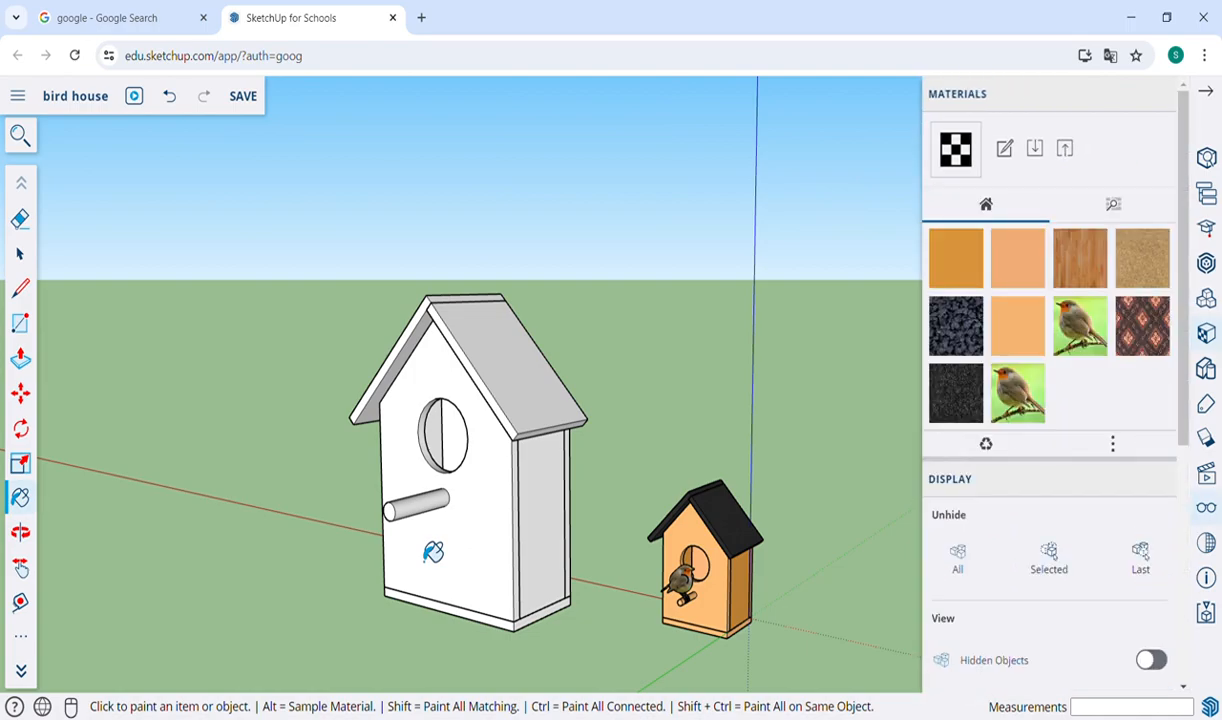